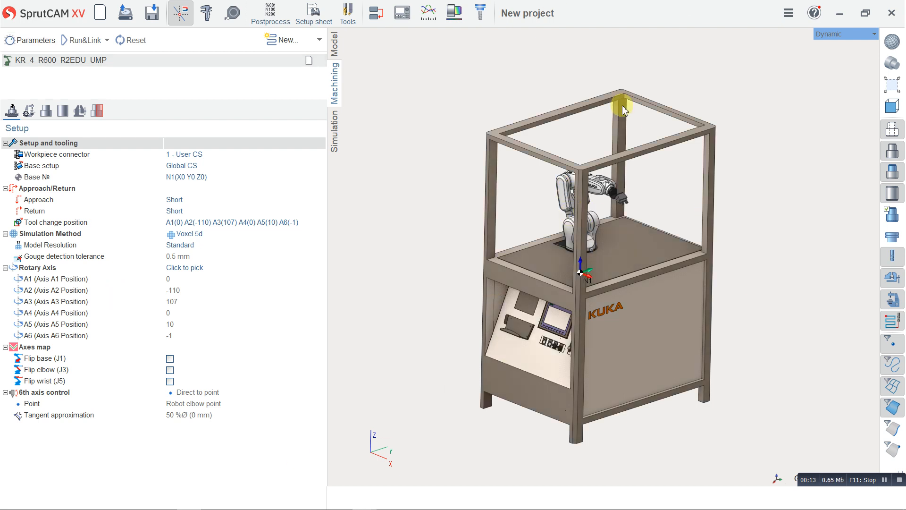
Look over the Model and Machining workspaces and the list of available machines in the KR_4_R600_R2EDU_UMP machine's parameters.
{"action": "left_click", "coordinate": [336, 50]}
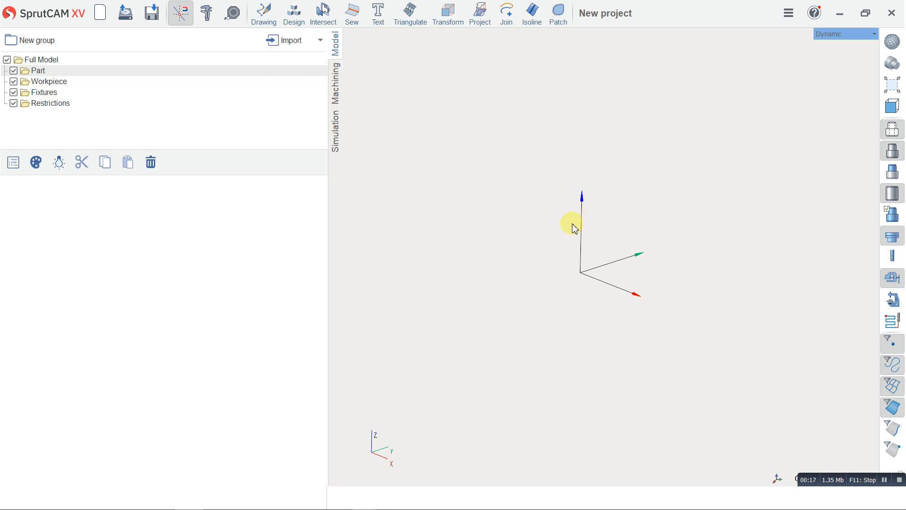
{"action": "left_click", "coordinate": [335, 82]}
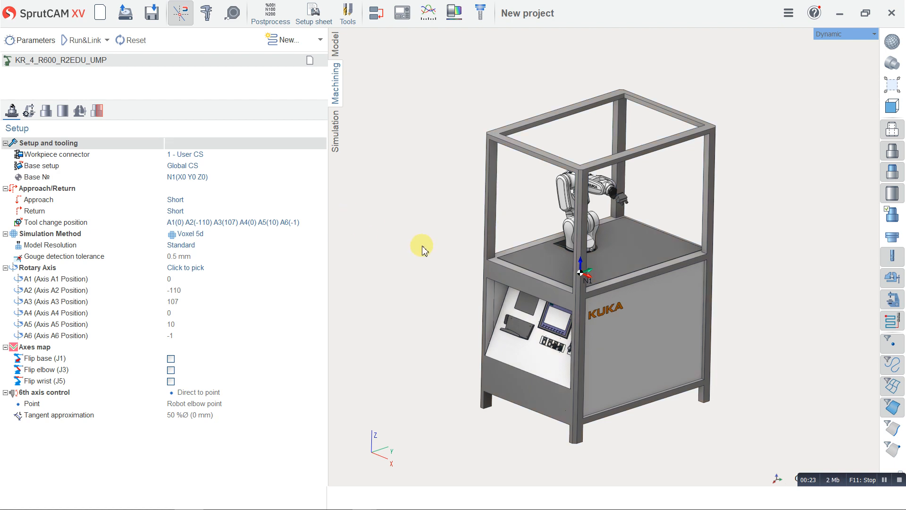
{"action": "left_click", "coordinate": [336, 45]}
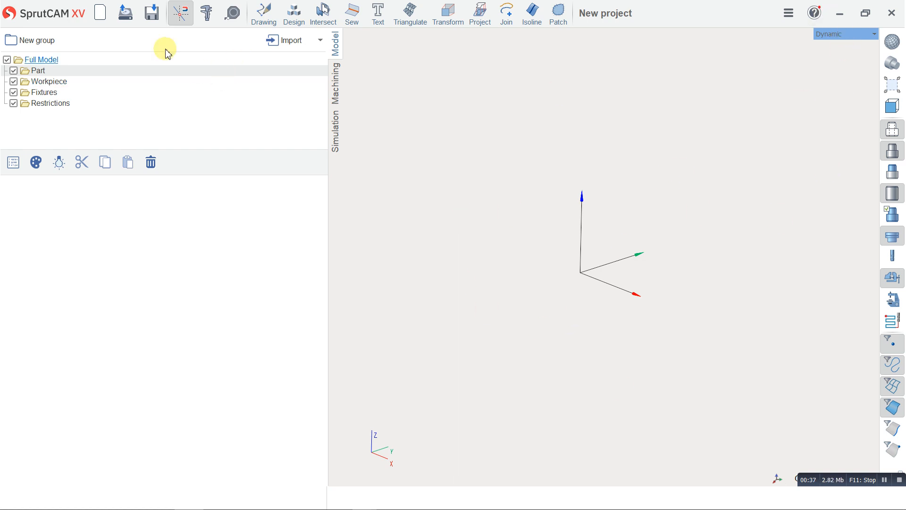
{"action": "left_click", "coordinate": [336, 85]}
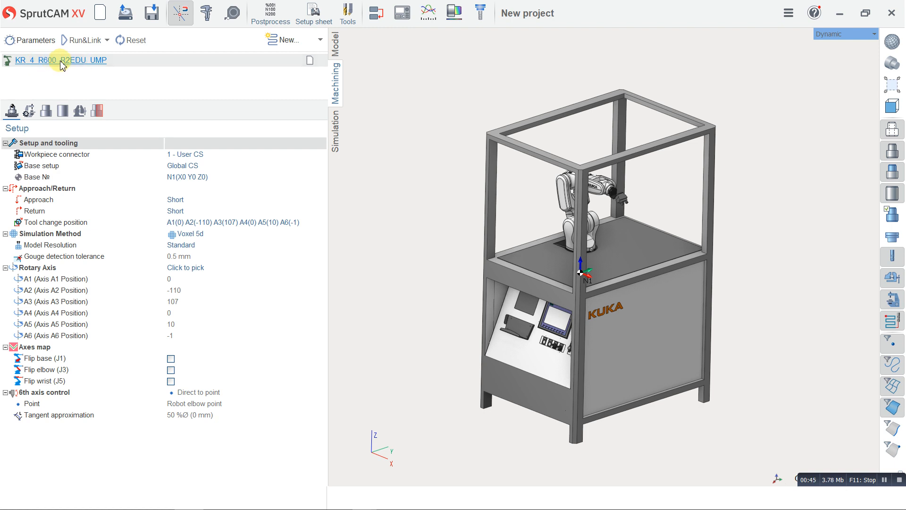
{"action": "left_click", "coordinate": [61, 63]}
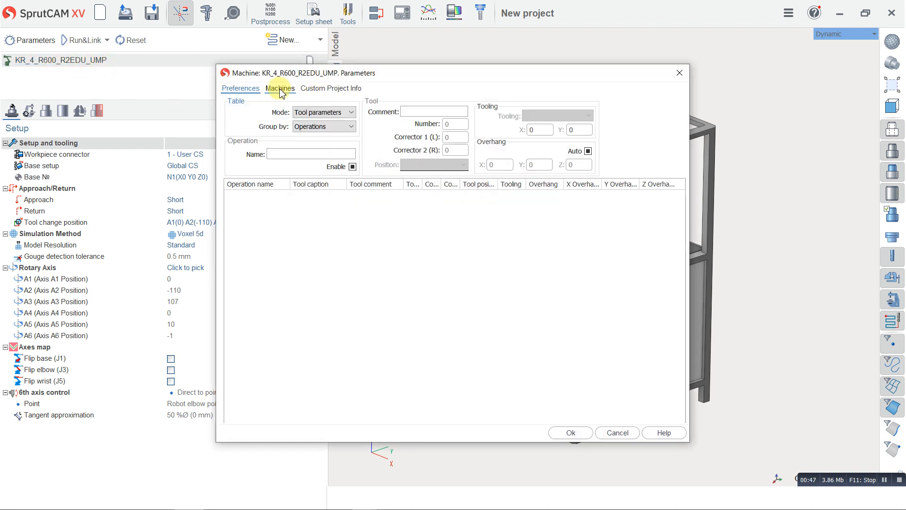
{"action": "left_click", "coordinate": [280, 90]}
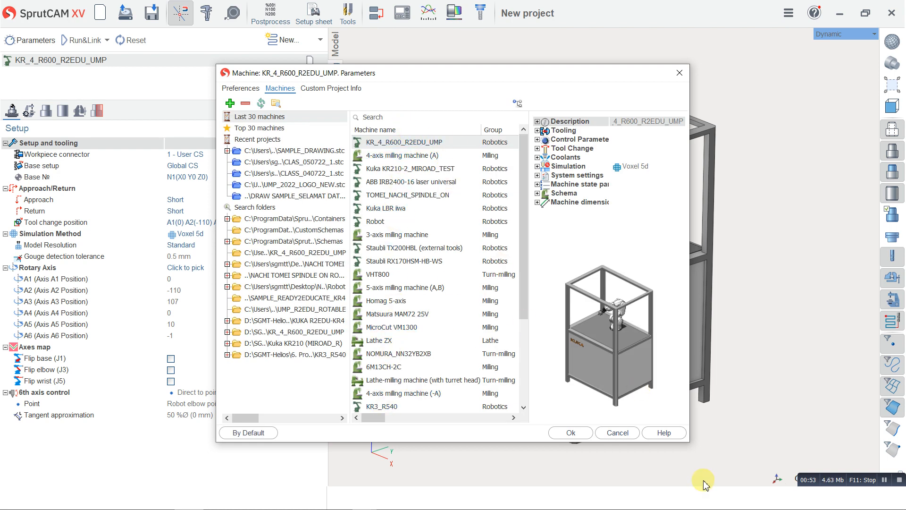
{"action": "left_click", "coordinate": [624, 433]}
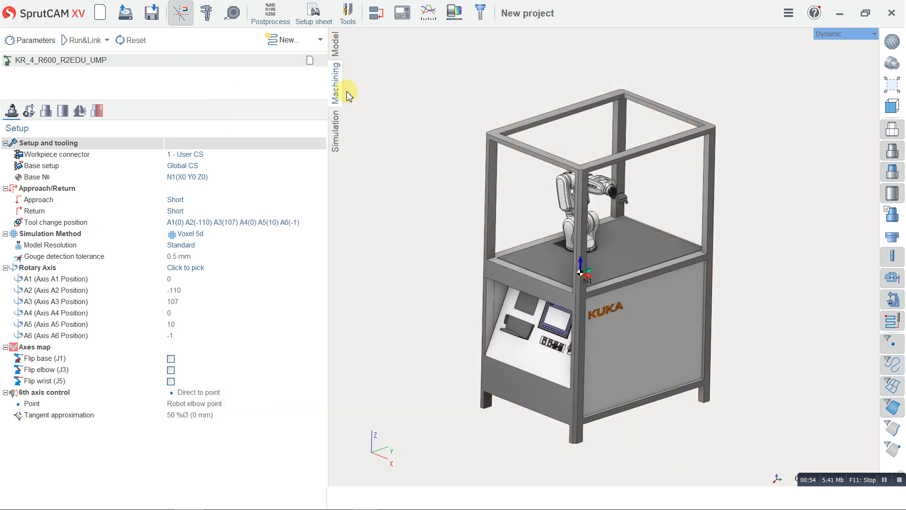
Switch to the Model workspace and set the view orientation to Top.
{"action": "left_click", "coordinate": [334, 47]}
{"action": "left_click", "coordinate": [850, 34]}
{"action": "mouse_move", "coordinate": [831, 39]}
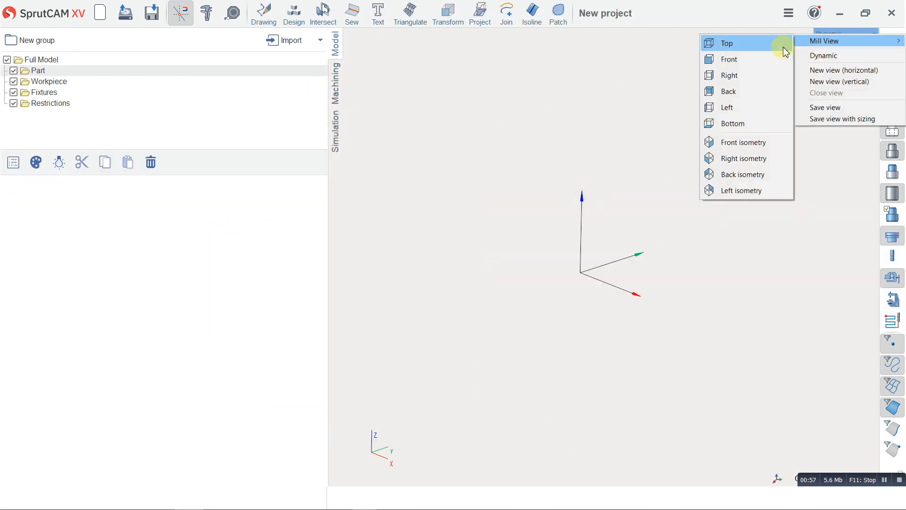
{"action": "left_click", "coordinate": [781, 42]}
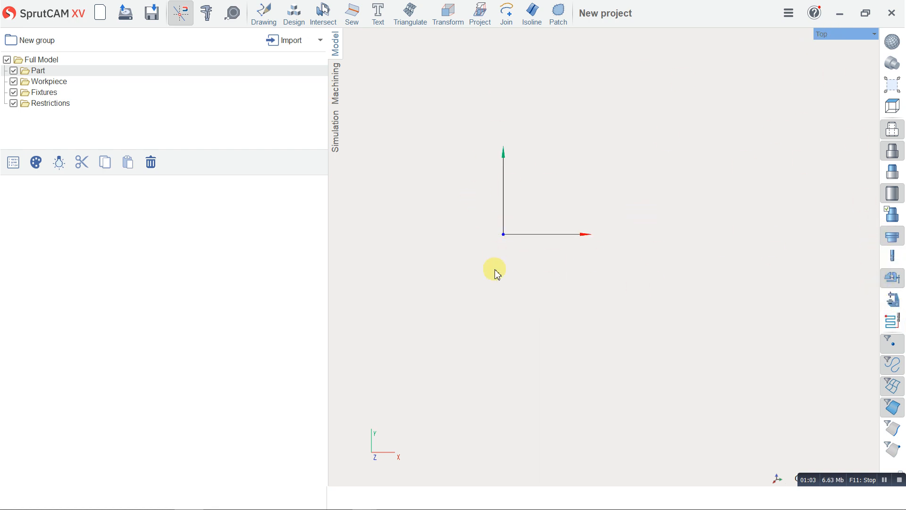
Show the machine to examine the robot and its table from above, and hide it again.
{"action": "left_click", "coordinate": [893, 300]}
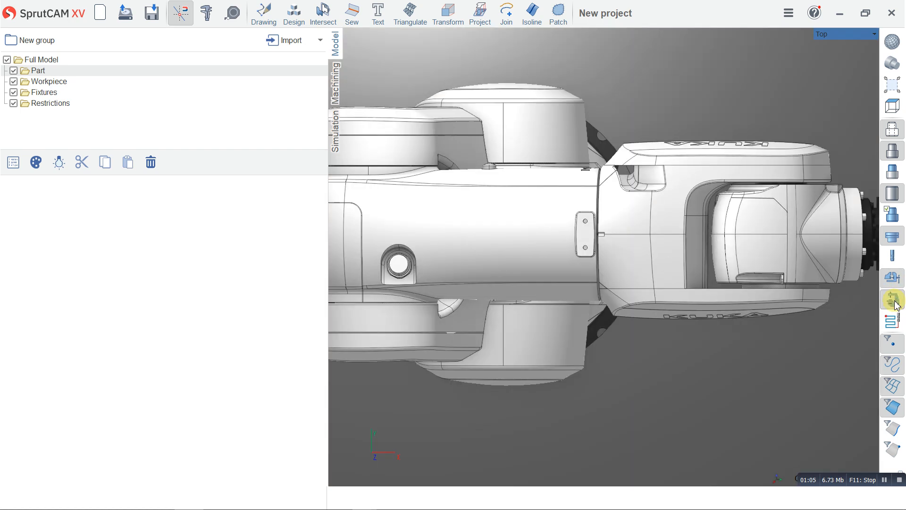
{"action": "left_click", "coordinate": [893, 301]}
{"action": "left_click", "coordinate": [893, 301]}
{"action": "scroll", "coordinate": [710, 337], "scroll_direction": "down", "scroll_amount": 3}
{"action": "scroll", "coordinate": [709, 337], "scroll_direction": "down", "scroll_amount": 7}
{"action": "scroll", "coordinate": [760, 382], "scroll_direction": "up", "scroll_amount": 4}
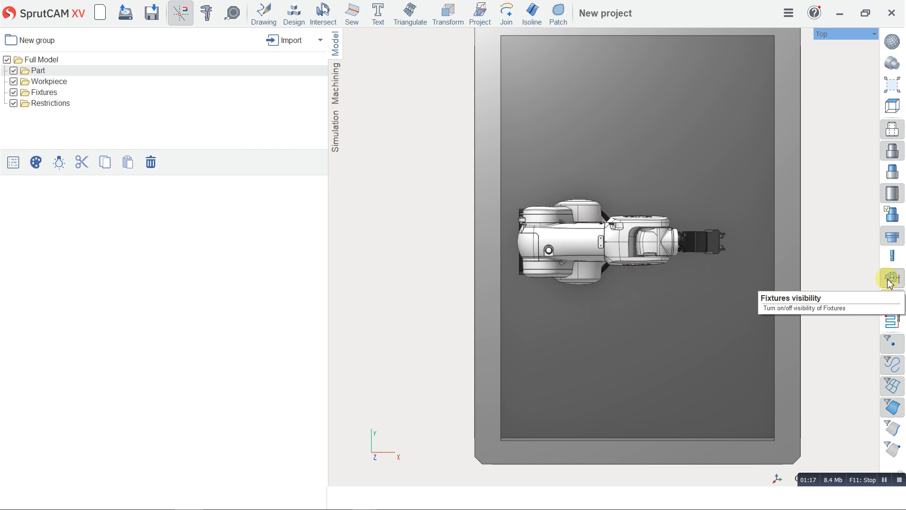
{"action": "left_click", "coordinate": [893, 301]}
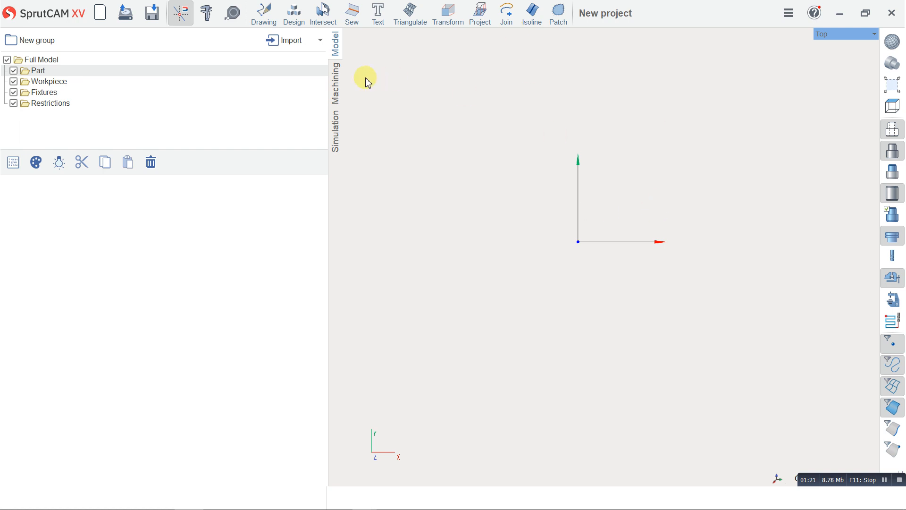
Create a new parametric design in the Part group and start a sketch on its XY plane.
{"action": "left_click", "coordinate": [293, 22]}
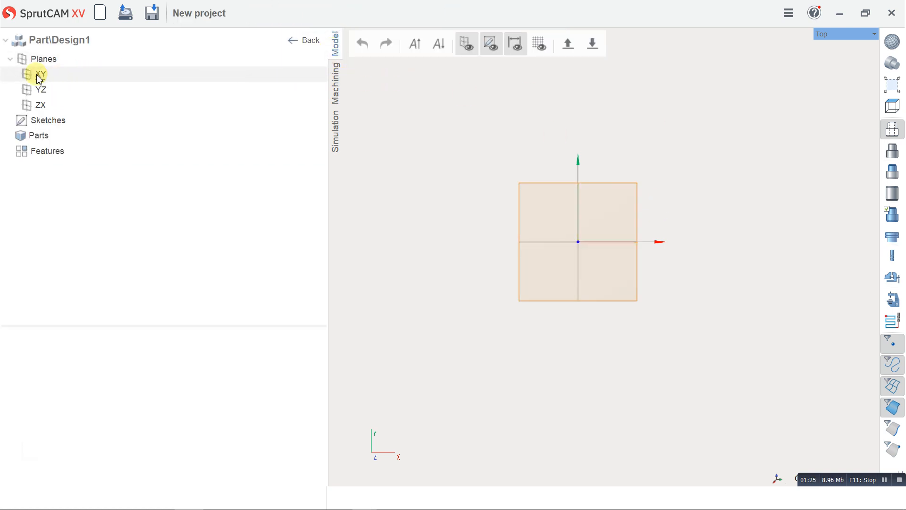
{"action": "left_click", "coordinate": [896, 106]}
{"action": "left_click", "coordinate": [865, 114]}
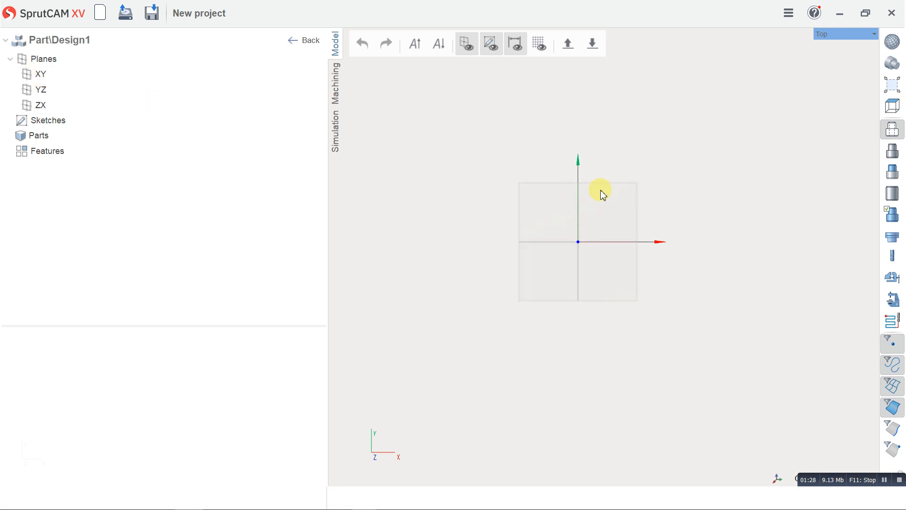
{"action": "left_click", "coordinate": [627, 195]}
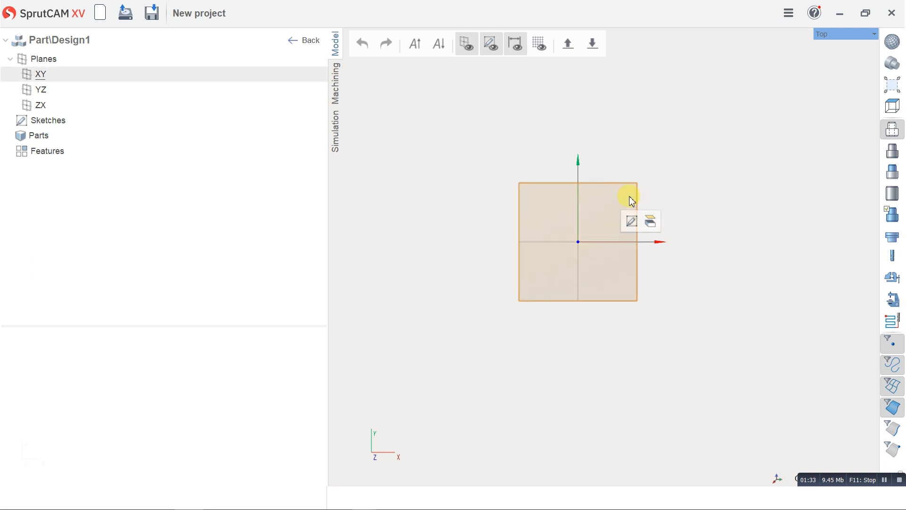
{"action": "left_click", "coordinate": [630, 225]}
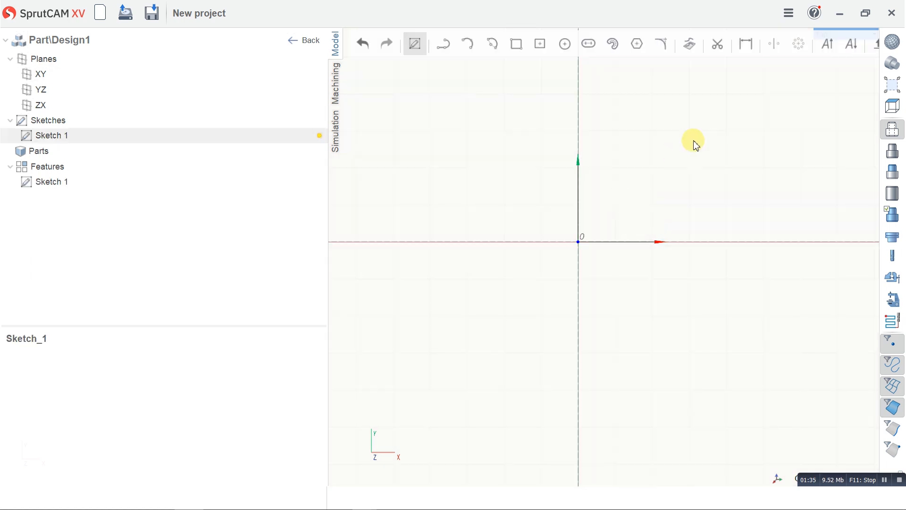
Draw a two-point box from the origin, about 119 mm wide and 149 mm high.
{"action": "left_click", "coordinate": [519, 49]}
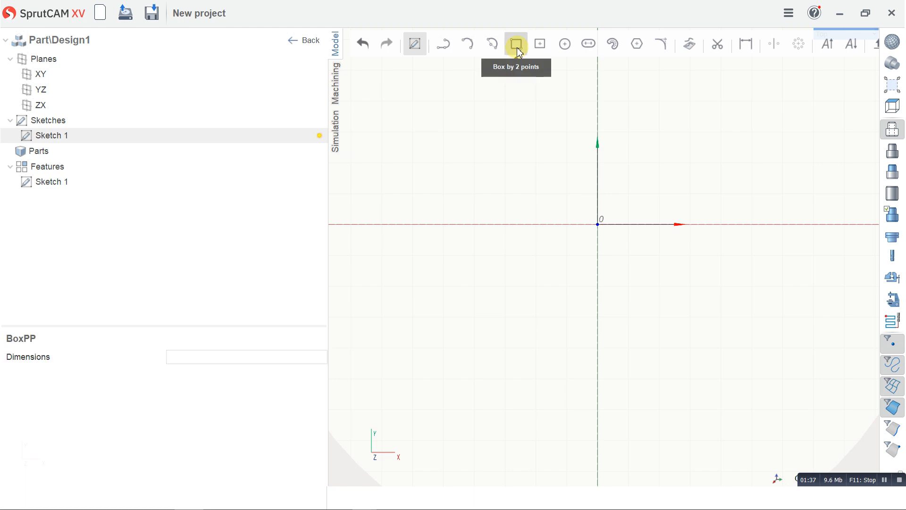
{"action": "scroll", "coordinate": [667, 141], "scroll_direction": "down", "scroll_amount": 3}
{"action": "scroll", "coordinate": [658, 147], "scroll_direction": "up", "scroll_amount": 8}
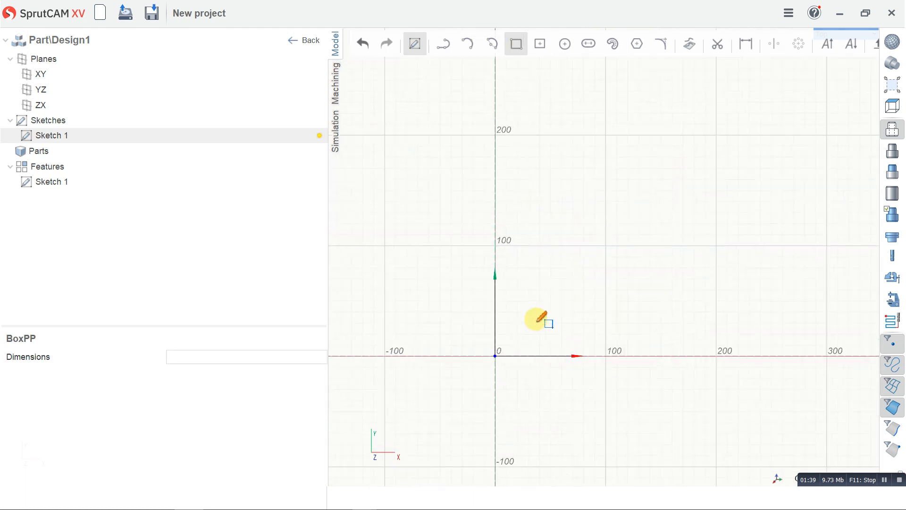
{"action": "scroll", "coordinate": [518, 345], "scroll_direction": "up", "scroll_amount": 3}
{"action": "left_click", "coordinate": [480, 363]}
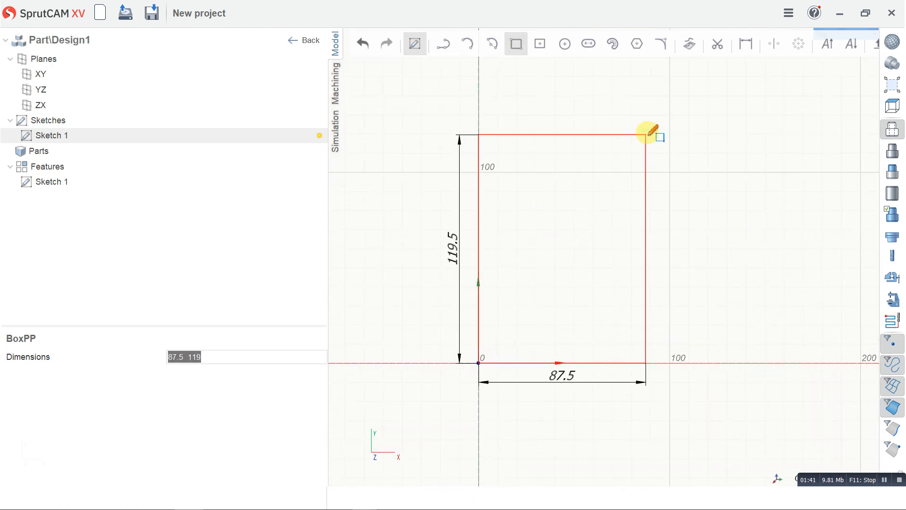
{"action": "left_click", "coordinate": [705, 78]}
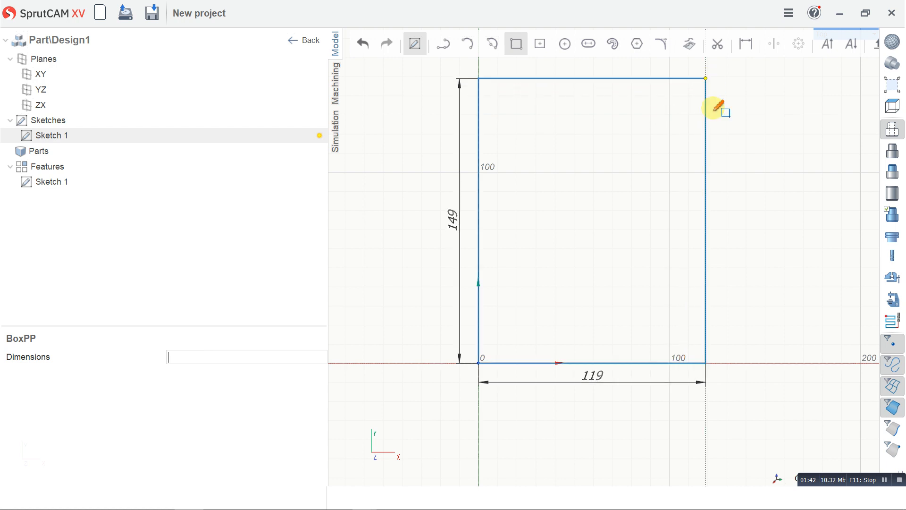
{"action": "left_click", "coordinate": [516, 43]}
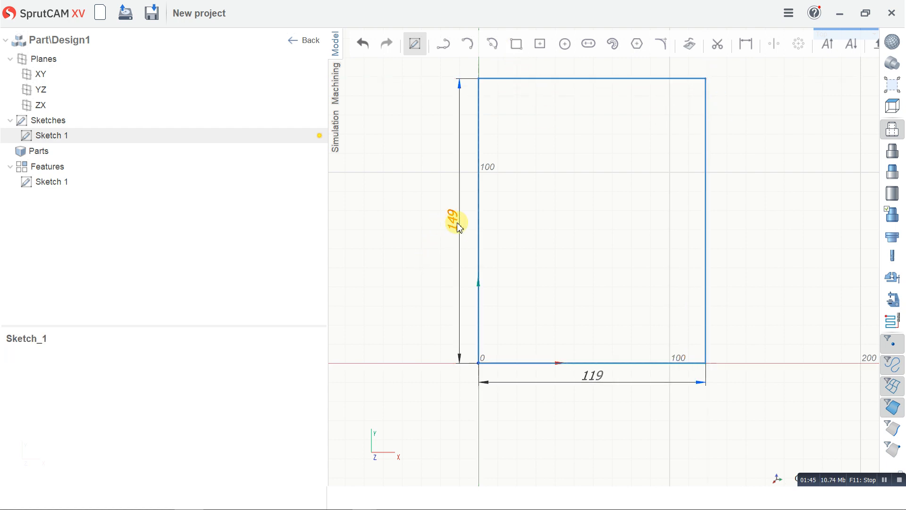
Set the rectangle's height to 200 mm and its width to 125 mm, and exit the sketch and the design.
{"action": "type", "text": "200"}
{"action": "key", "text": "Return"}
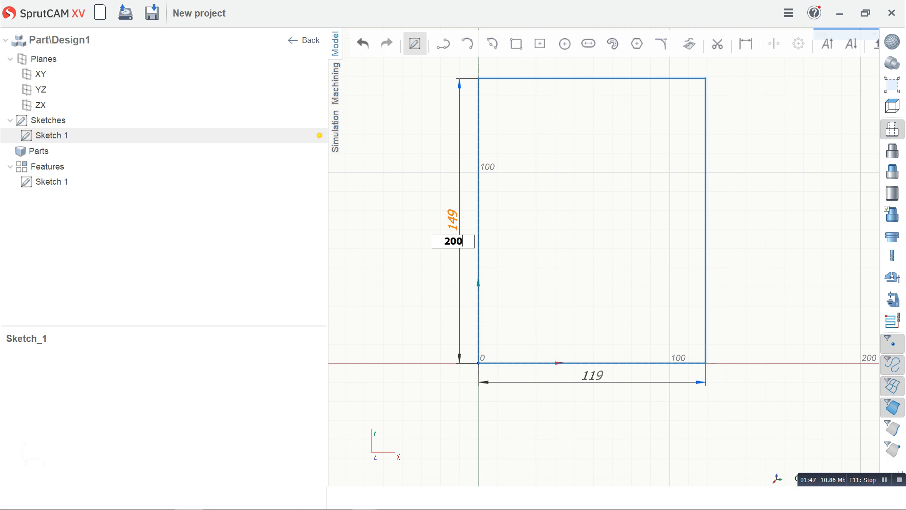
{"action": "scroll", "coordinate": [416, 222], "scroll_direction": "down", "scroll_amount": 3}
{"action": "scroll", "coordinate": [417, 213], "scroll_direction": "up", "scroll_amount": 3}
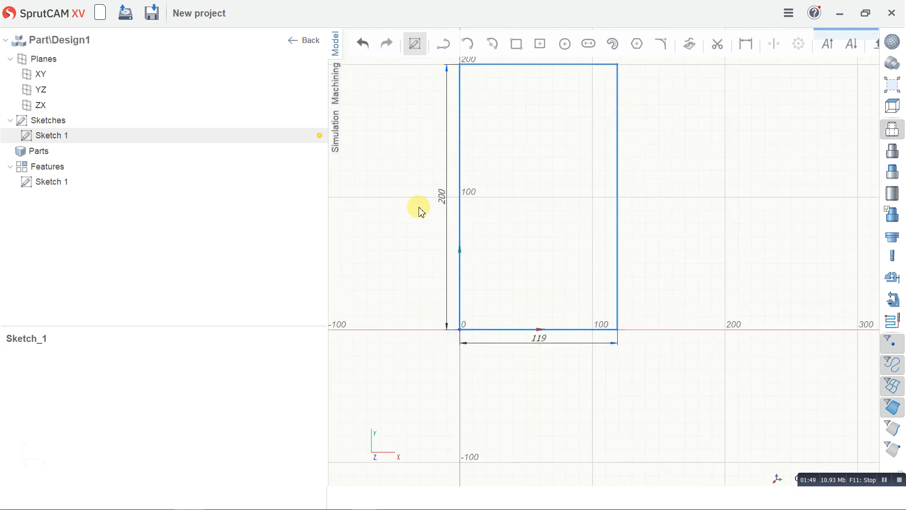
{"action": "double_click", "coordinate": [539, 338]}
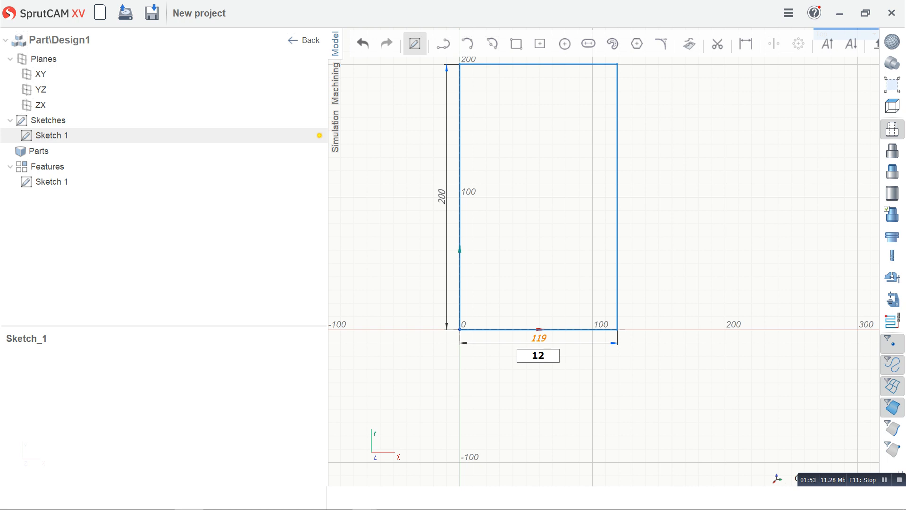
{"action": "type", "text": "125"}
{"action": "key", "text": "Return"}
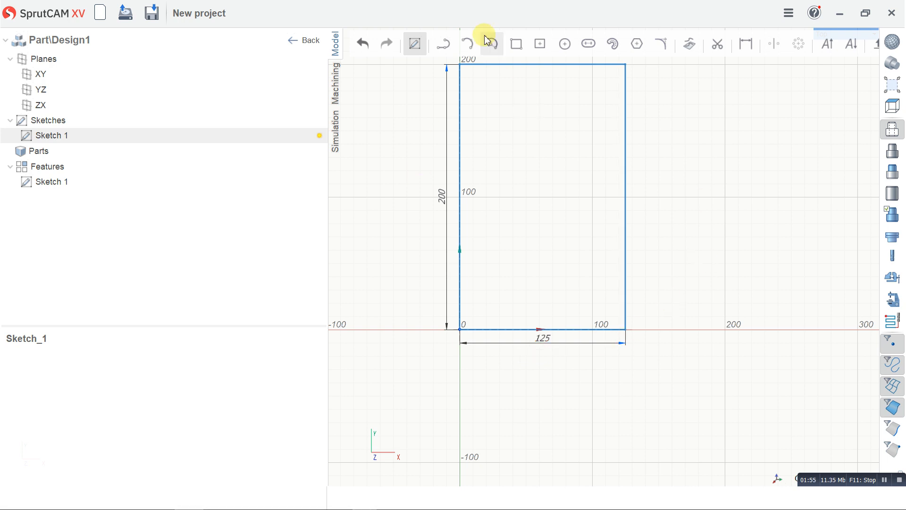
{"action": "left_click", "coordinate": [310, 40]}
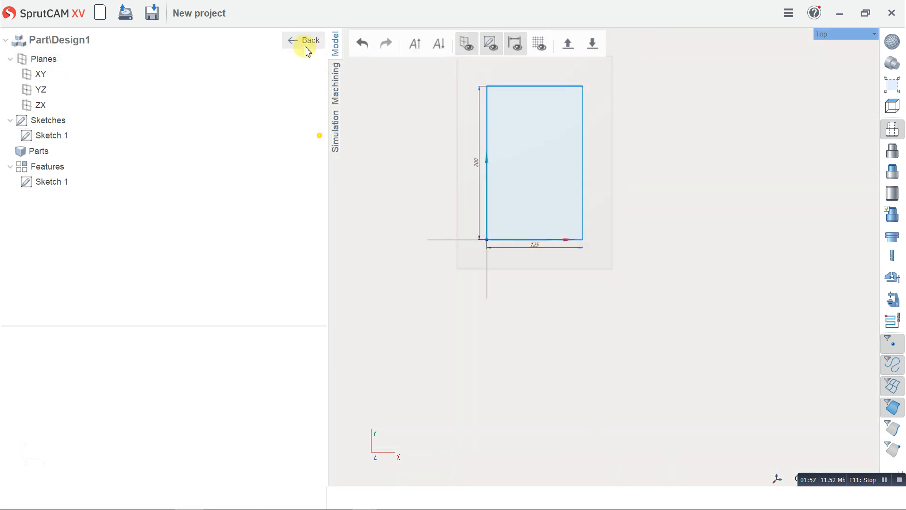
{"action": "left_click", "coordinate": [307, 42]}
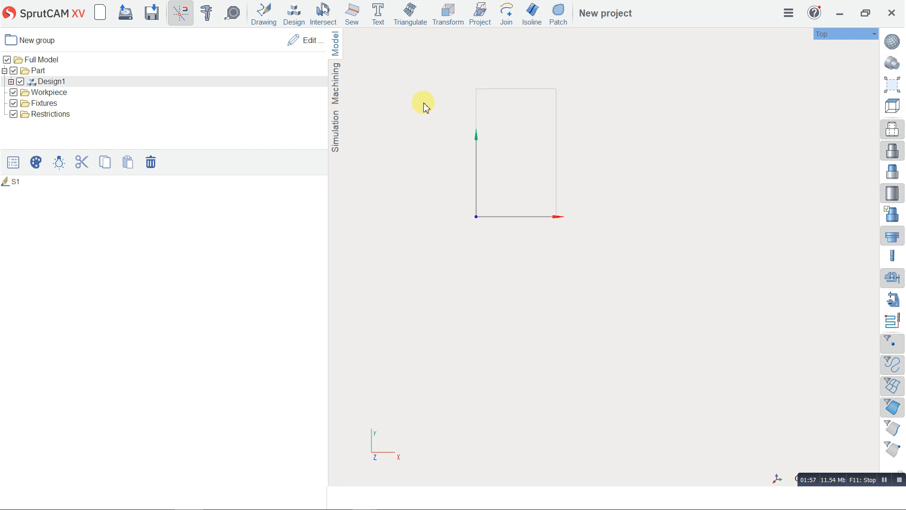
Start importing a model into the Part group and browse to the SGMT-Helios folder's 3. Record & Report, 2.Training subfolder.
{"action": "left_click", "coordinate": [49, 71]}
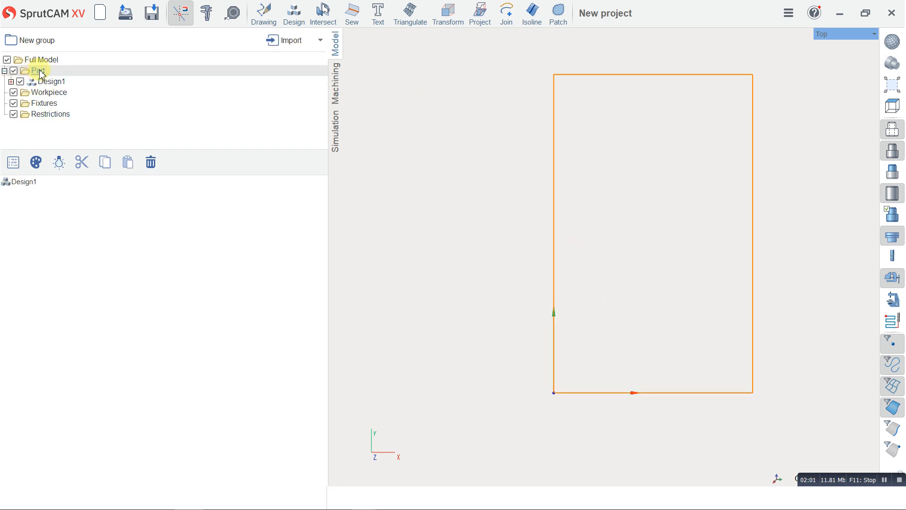
{"action": "left_click", "coordinate": [288, 40]}
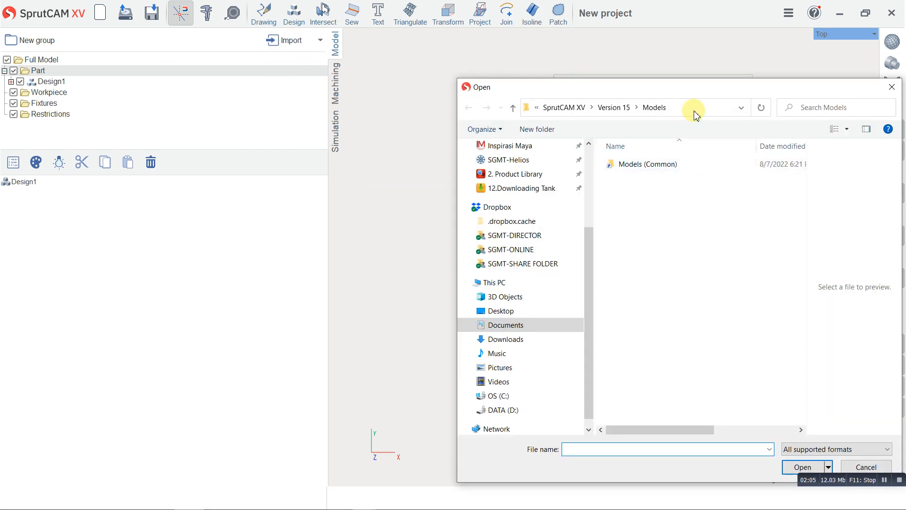
{"action": "left_click_drag", "start_coordinate": [677, 86], "coordinate": [269, 70]}
{"action": "scroll", "coordinate": [135, 361], "scroll_direction": "up", "scroll_amount": 3}
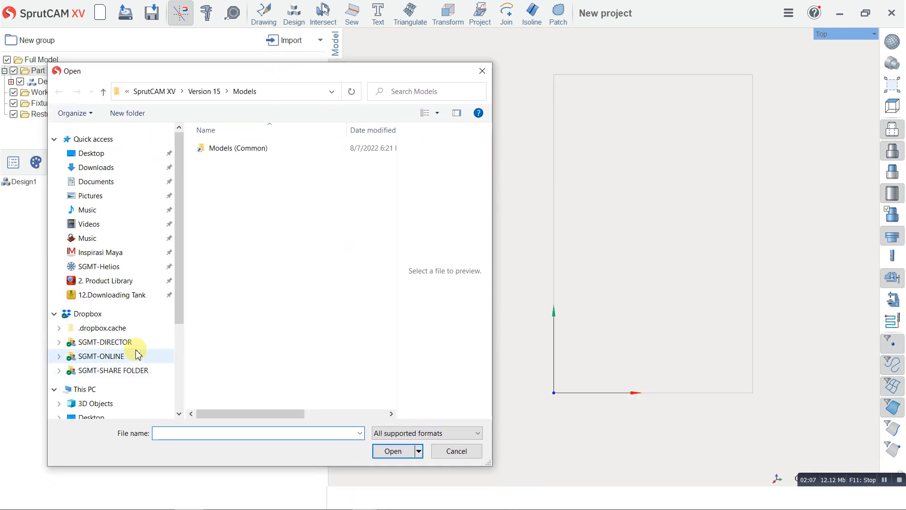
{"action": "left_click", "coordinate": [100, 266]}
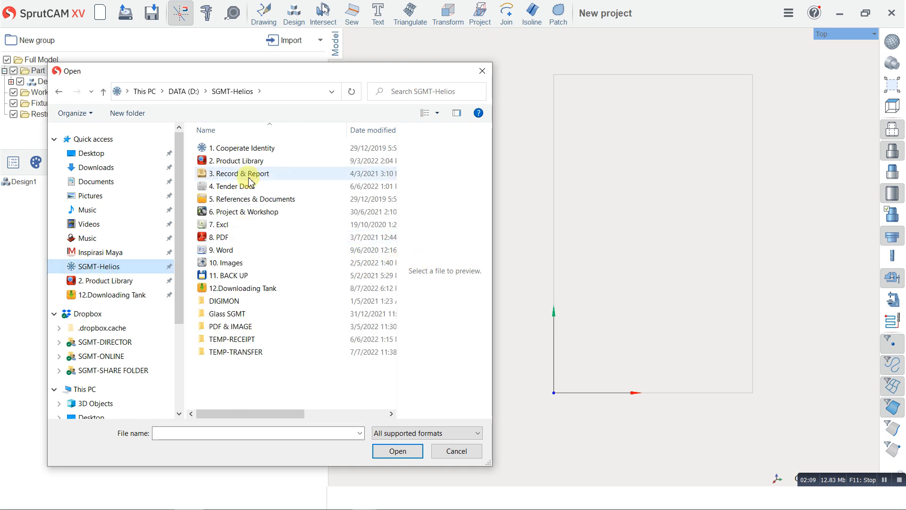
{"action": "double_click", "coordinate": [238, 175]}
{"action": "left_click", "coordinate": [232, 161]}
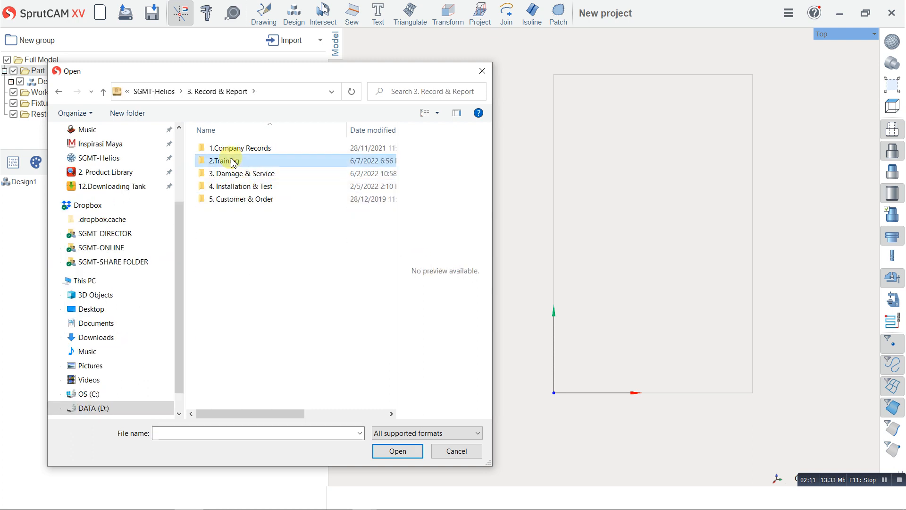
{"action": "double_click", "coordinate": [223, 165]}
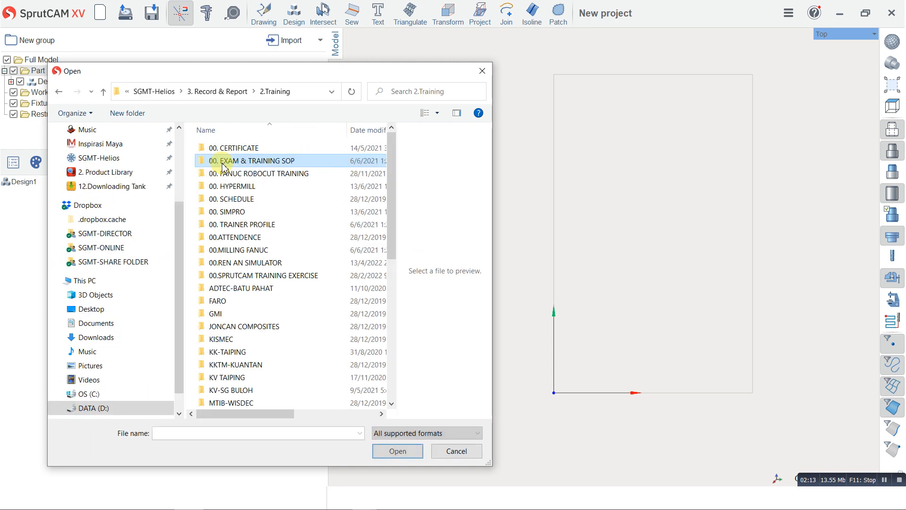
{"action": "double_click", "coordinate": [223, 163]}
{"action": "left_click", "coordinate": [59, 91]}
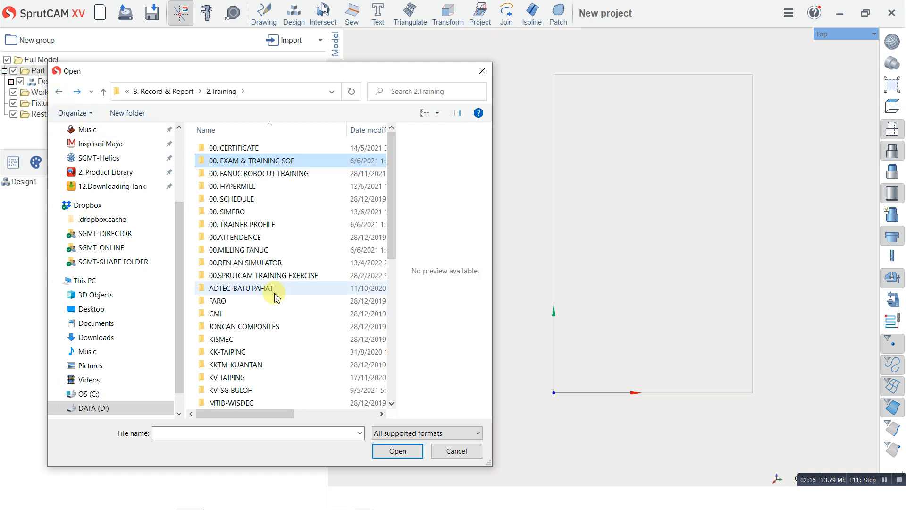
{"action": "scroll", "coordinate": [255, 302], "scroll_direction": "down", "scroll_amount": 10}
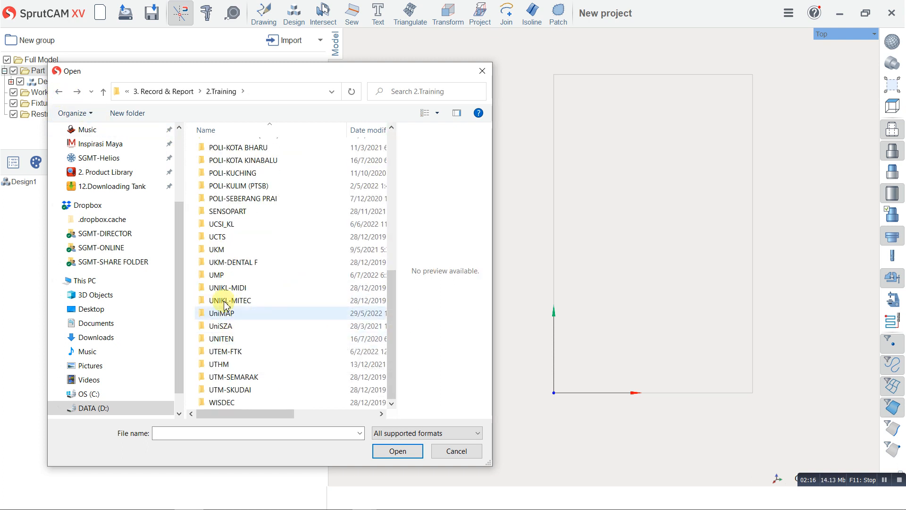
{"action": "double_click", "coordinate": [225, 275]}
{"action": "left_click", "coordinate": [249, 161]}
{"action": "double_click", "coordinate": [249, 161]}
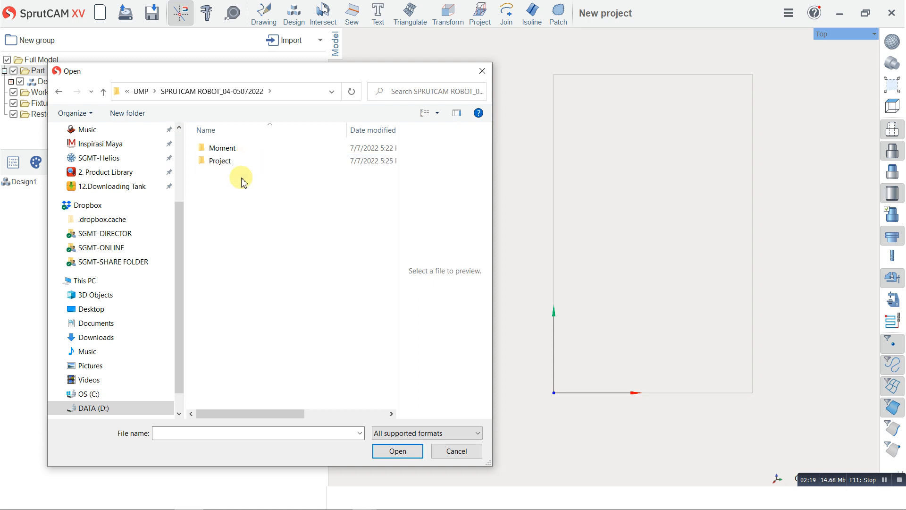
{"action": "double_click", "coordinate": [235, 160]}
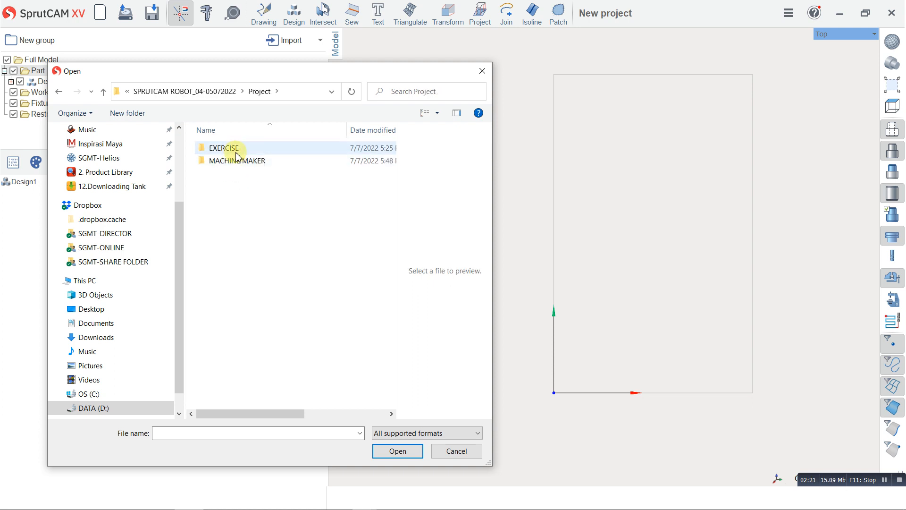
{"action": "double_click", "coordinate": [231, 148]}
{"action": "double_click", "coordinate": [245, 149]}
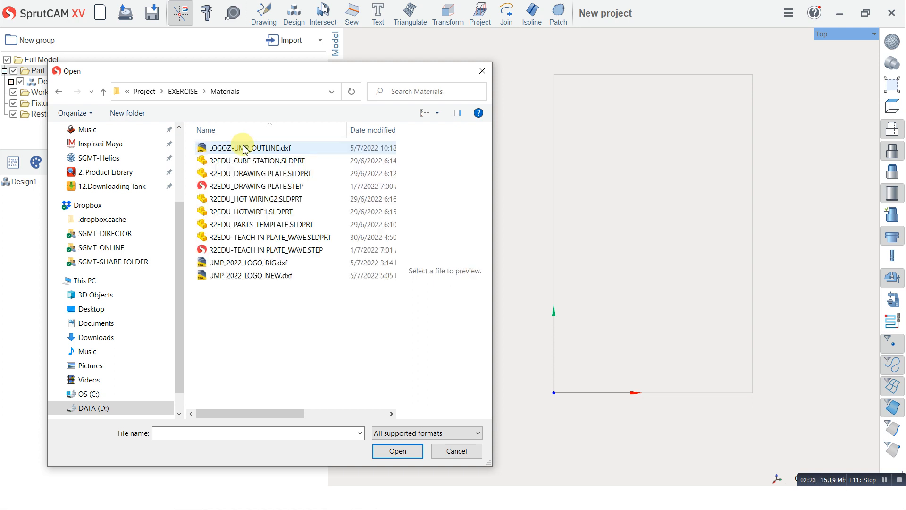
Import UMP_2022_LOGO_NEW.dxf into the Part group, declining the inch-to-millimetre scaling.
{"action": "left_click", "coordinate": [259, 279]}
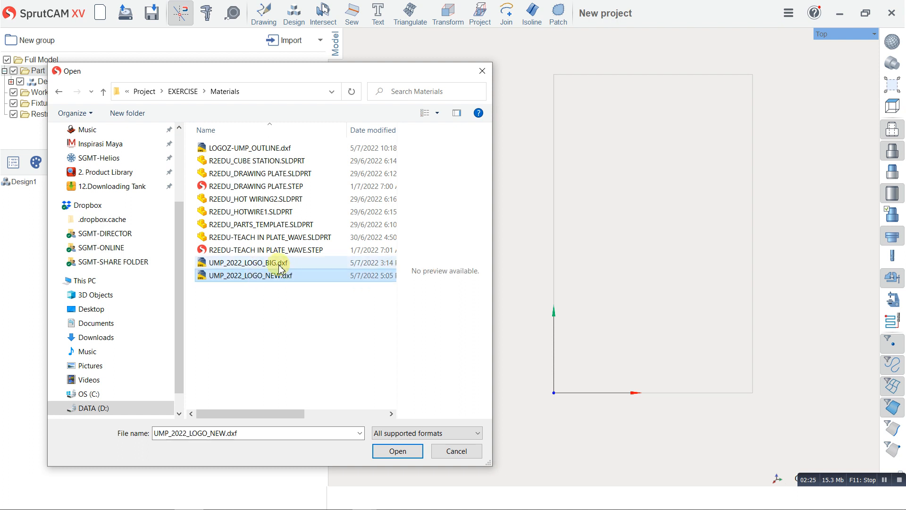
{"action": "left_click", "coordinate": [265, 262]}
{"action": "left_click", "coordinate": [259, 148]}
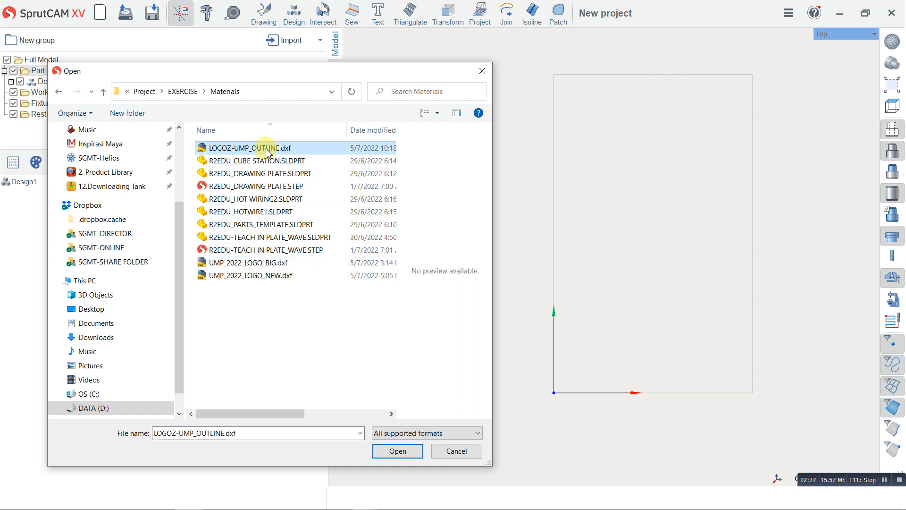
{"action": "left_click", "coordinate": [263, 265]}
{"action": "left_click", "coordinate": [263, 278]}
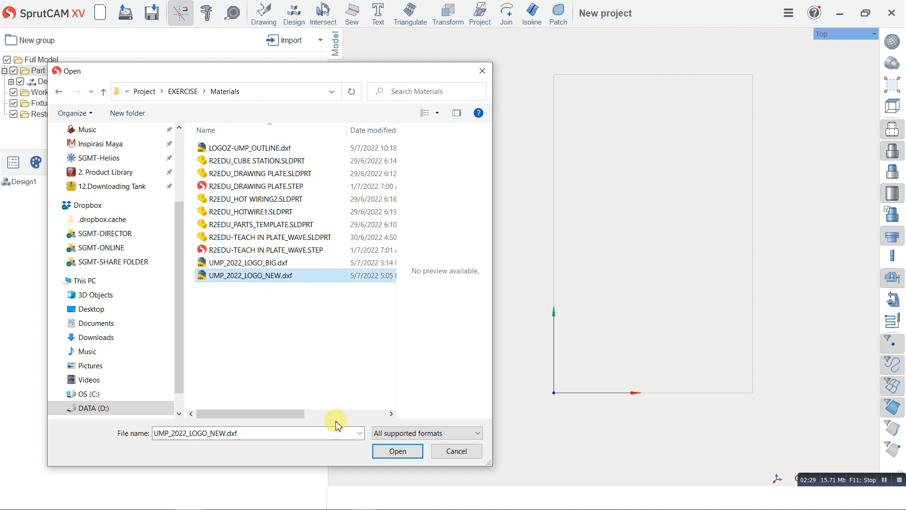
{"action": "left_click", "coordinate": [395, 451]}
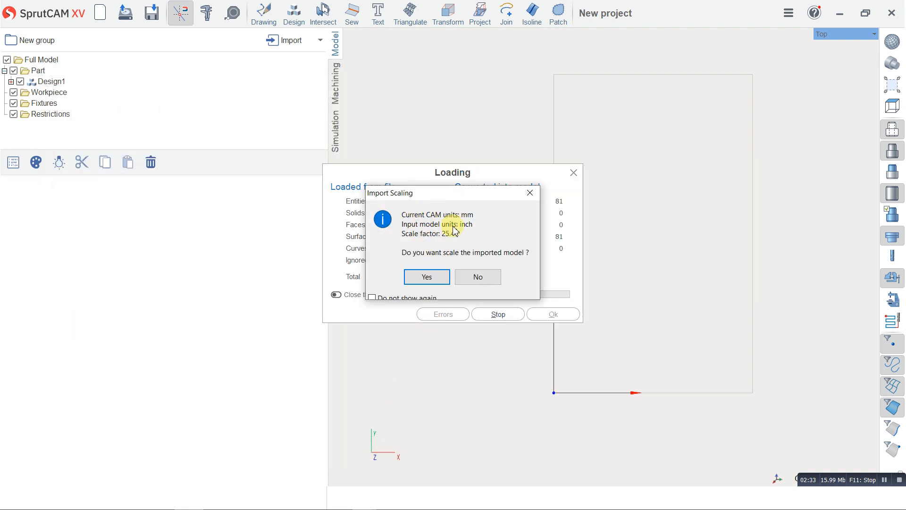
{"action": "left_click", "coordinate": [482, 283]}
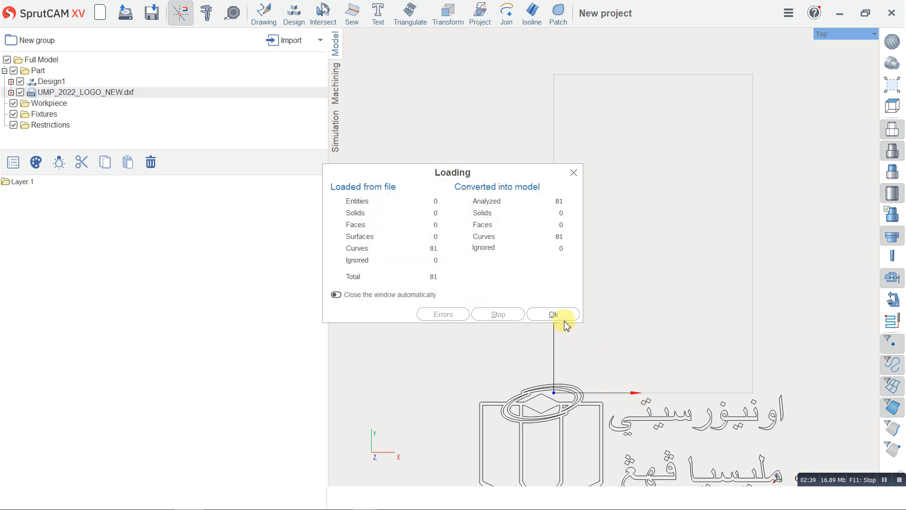
{"action": "left_click", "coordinate": [564, 320]}
Examine the imported logo's size and position relative to the sketched rectangle.
{"action": "scroll", "coordinate": [519, 326], "scroll_direction": "down", "scroll_amount": 6}
{"action": "scroll", "coordinate": [576, 398], "scroll_direction": "up", "scroll_amount": 6}
{"action": "scroll", "coordinate": [497, 312], "scroll_direction": "down", "scroll_amount": 3}
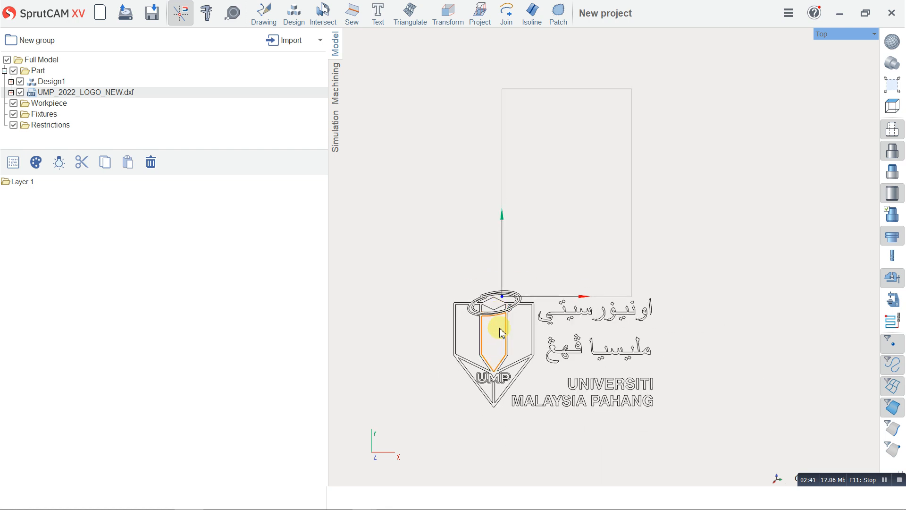
{"action": "scroll", "coordinate": [496, 323], "scroll_direction": "up", "scroll_amount": 3}
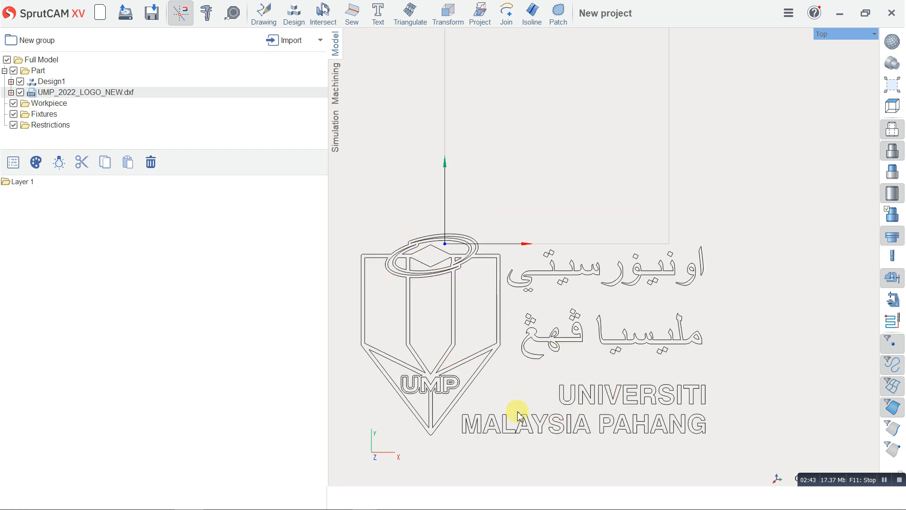
{"action": "scroll", "coordinate": [519, 416], "scroll_direction": "down", "scroll_amount": 2}
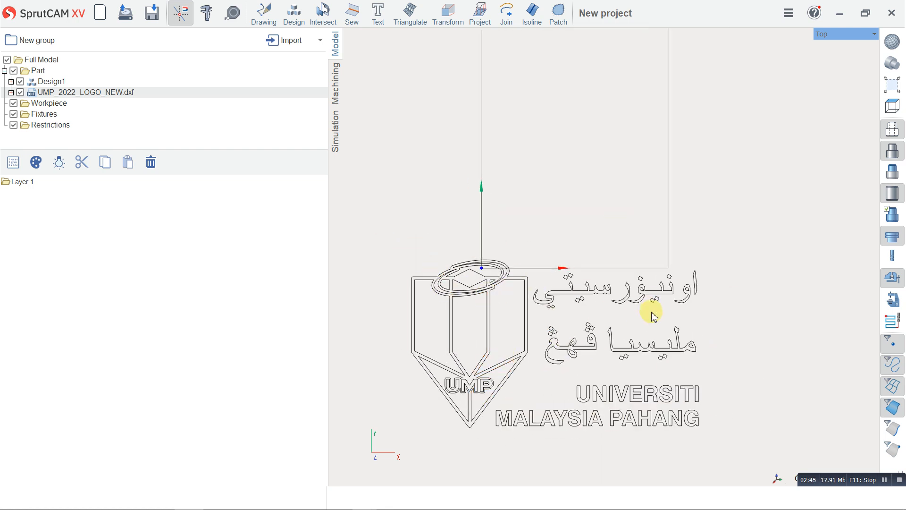
{"action": "scroll", "coordinate": [646, 210], "scroll_direction": "down", "scroll_amount": 2}
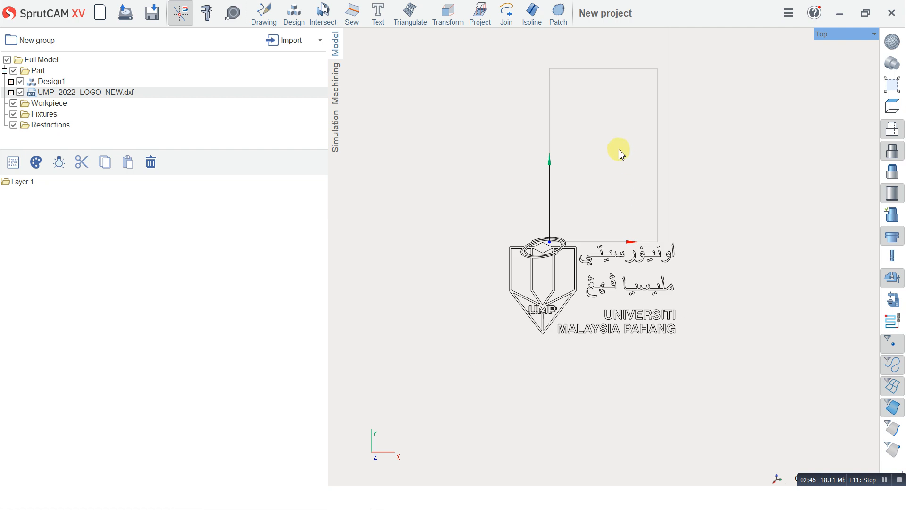
{"action": "left_click", "coordinate": [660, 74]}
{"action": "left_click", "coordinate": [687, 149]}
{"action": "scroll", "coordinate": [594, 93], "scroll_direction": "up", "scroll_amount": 2}
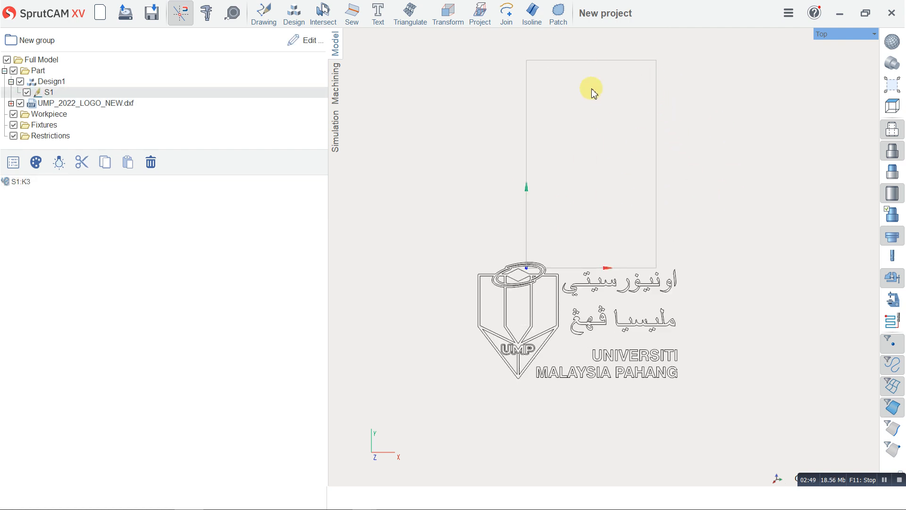
Rotate the whole imported UMP_2022_LOGO_NEW.dxf geometry by 90 degrees about the Z axis.
{"action": "left_click", "coordinate": [38, 70]}
{"action": "left_click", "coordinate": [73, 193]}
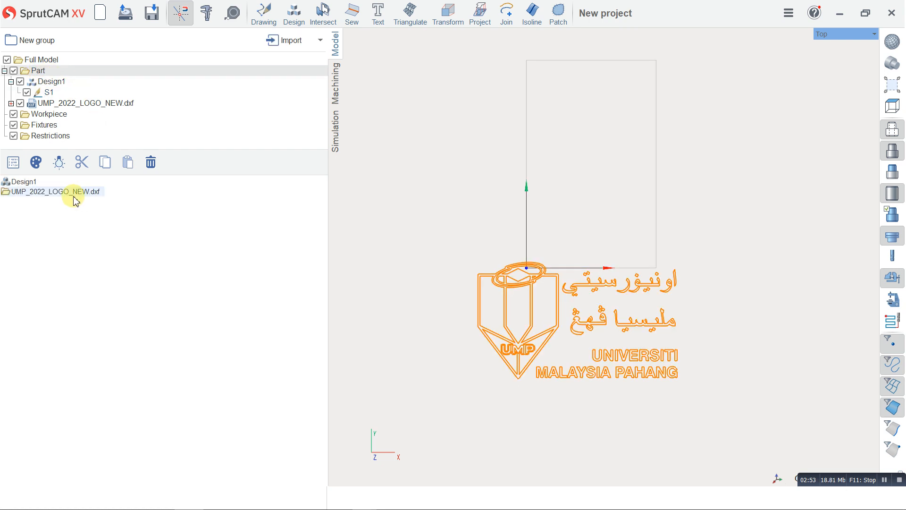
{"action": "left_click", "coordinate": [73, 193]}
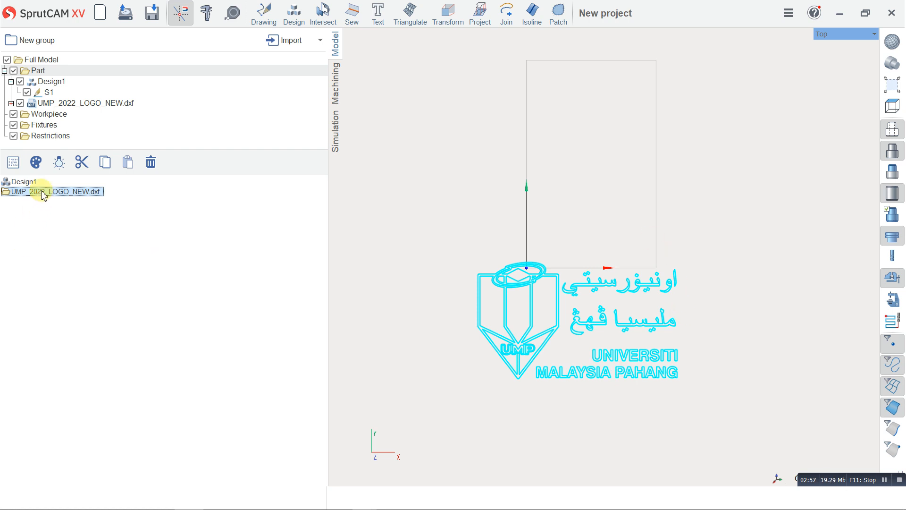
{"action": "left_click", "coordinate": [40, 60]}
{"action": "left_click", "coordinate": [38, 72]}
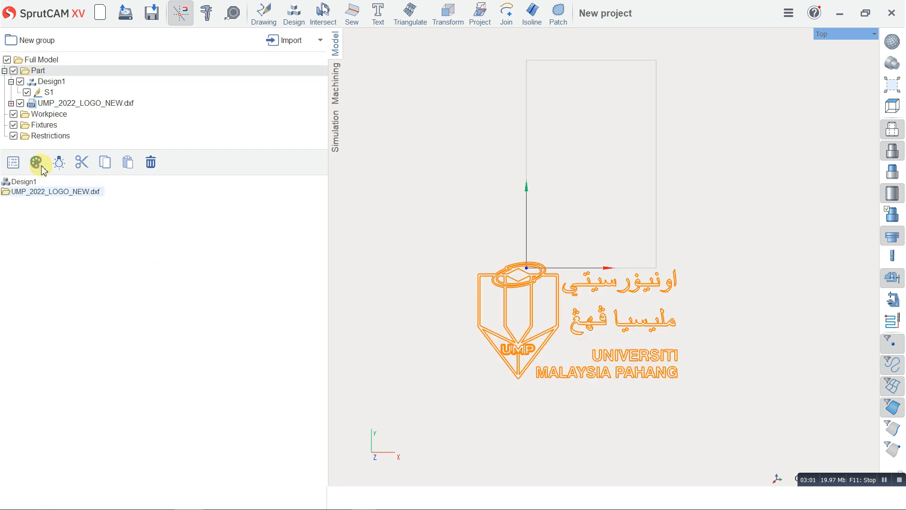
{"action": "left_click", "coordinate": [32, 193]}
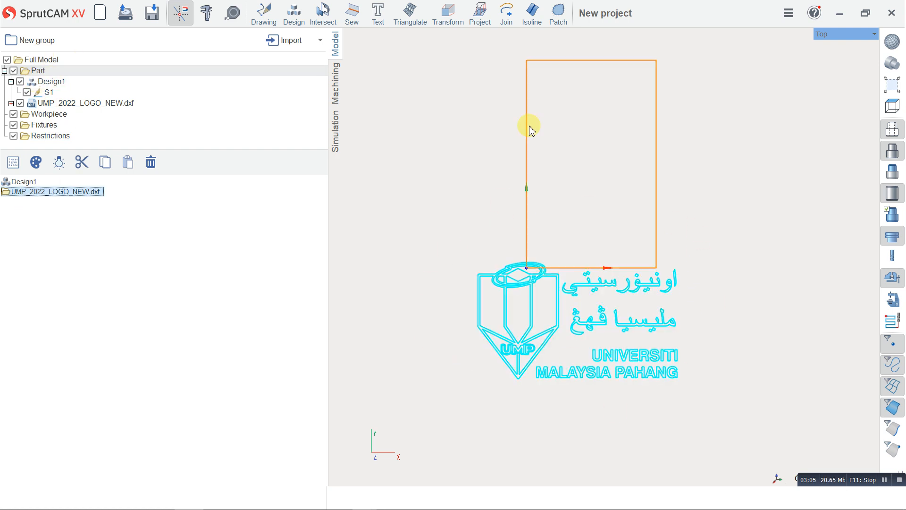
{"action": "left_click", "coordinate": [452, 20]}
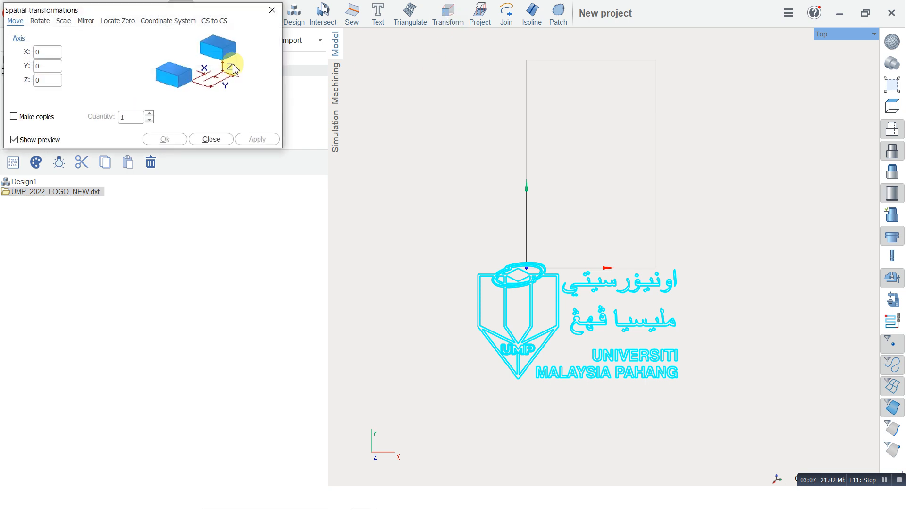
{"action": "left_click_drag", "start_coordinate": [138, 11], "coordinate": [229, 153]}
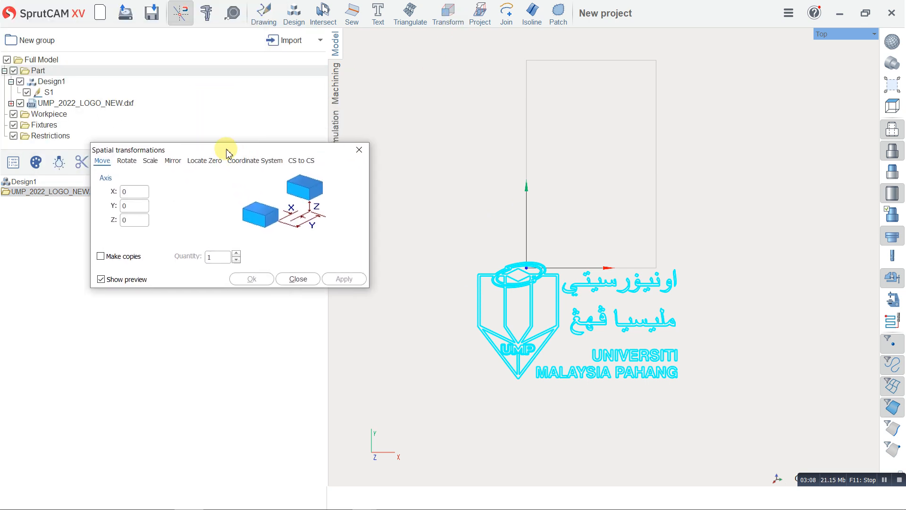
{"action": "left_click", "coordinate": [127, 161]}
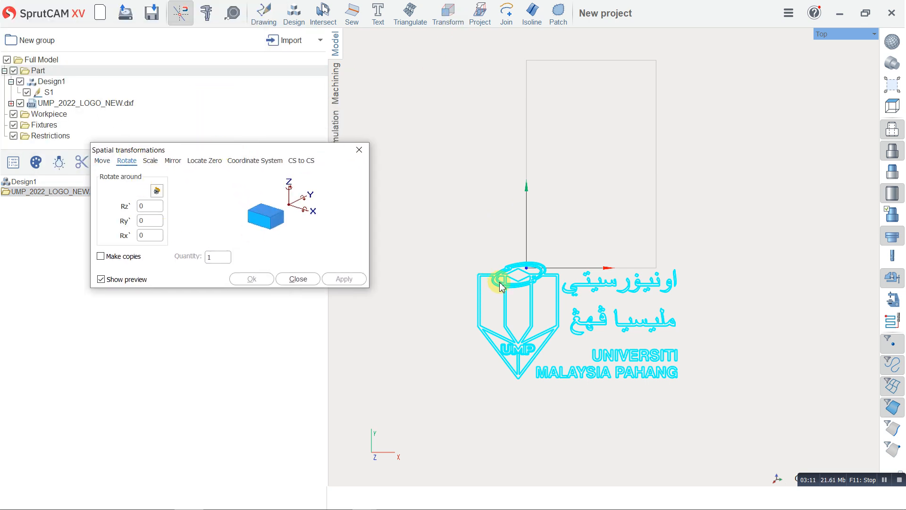
{"action": "left_click", "coordinate": [146, 206]}
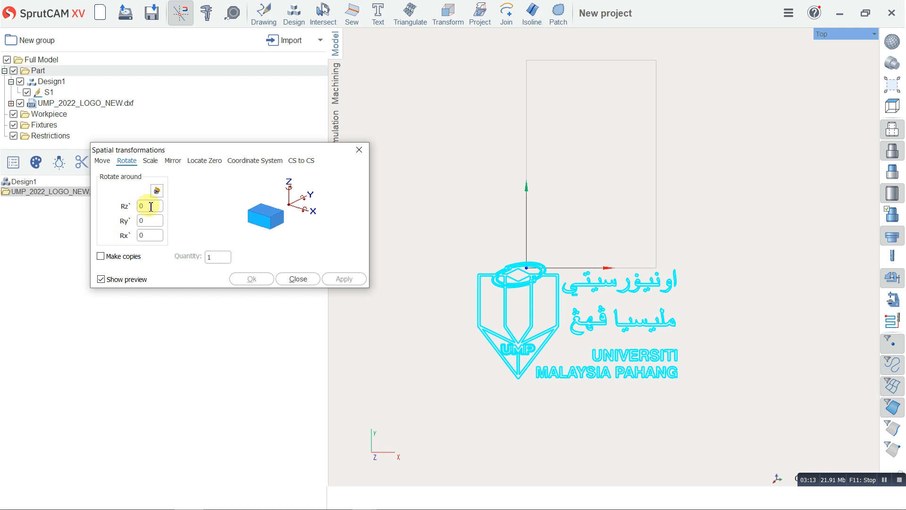
{"action": "type", "text": "90"}
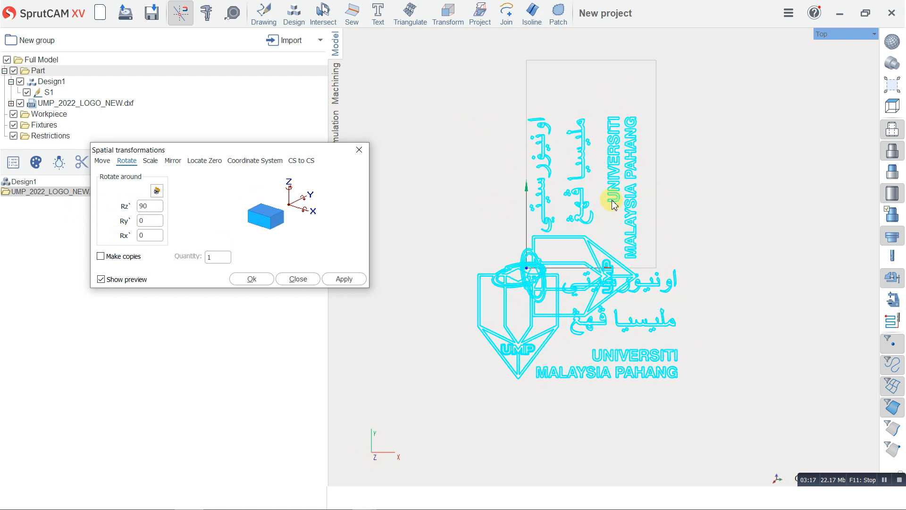
{"action": "left_click", "coordinate": [258, 278]}
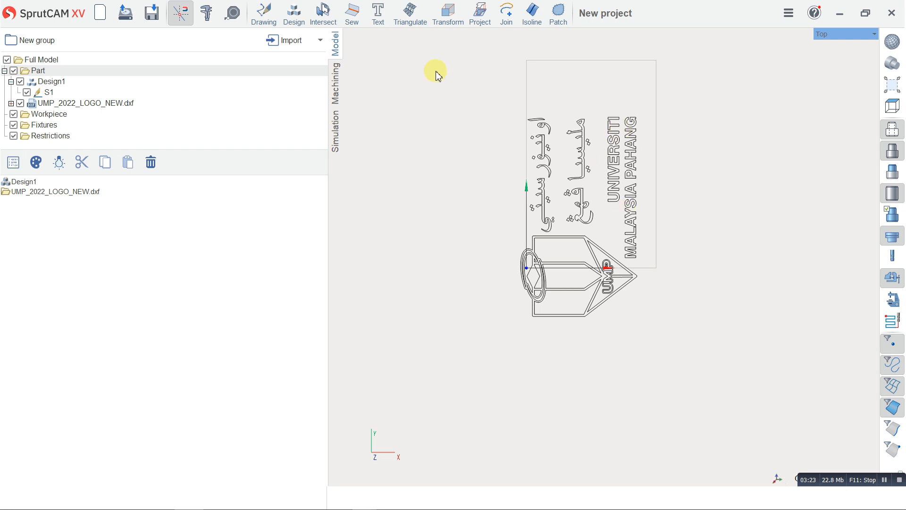
{"action": "left_click", "coordinate": [448, 13]}
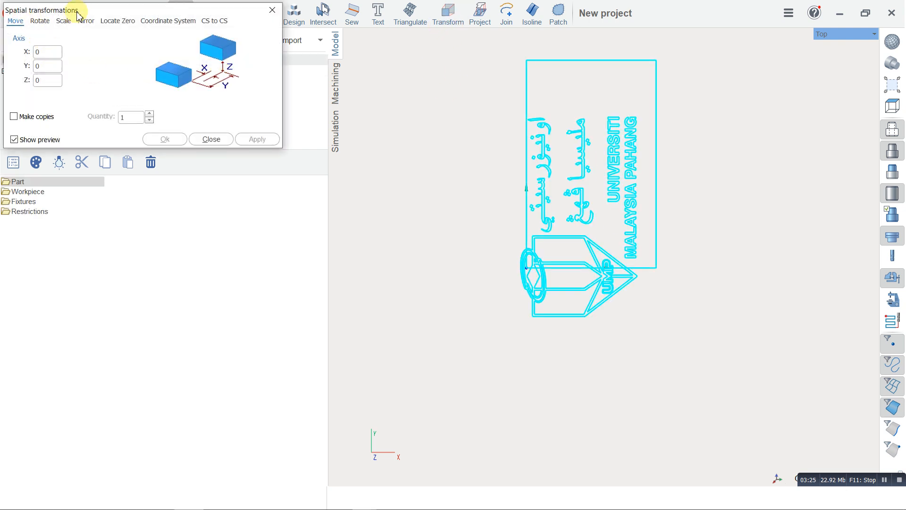
{"action": "left_click_drag", "start_coordinate": [77, 14], "coordinate": [204, 244]}
{"action": "scroll", "coordinate": [171, 283], "scroll_direction": "up", "scroll_amount": 20}
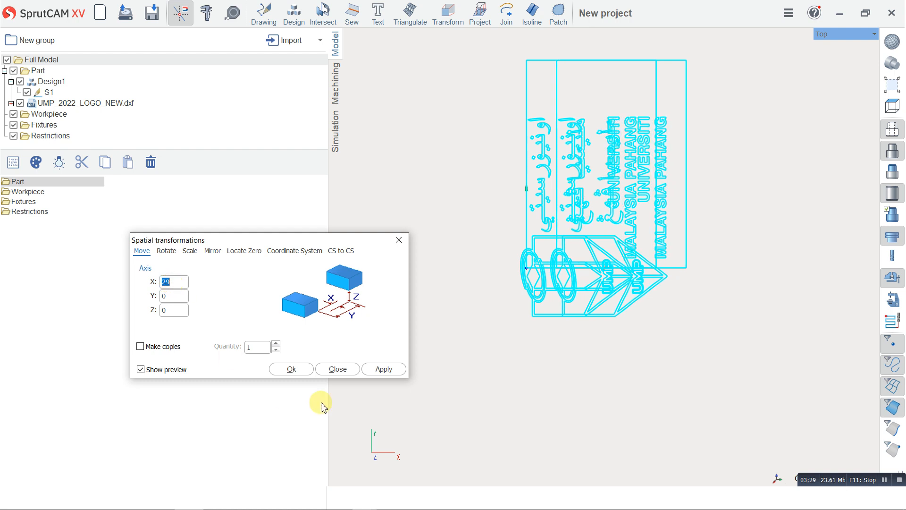
{"action": "left_click", "coordinate": [338, 369]}
{"action": "left_click", "coordinate": [47, 192]}
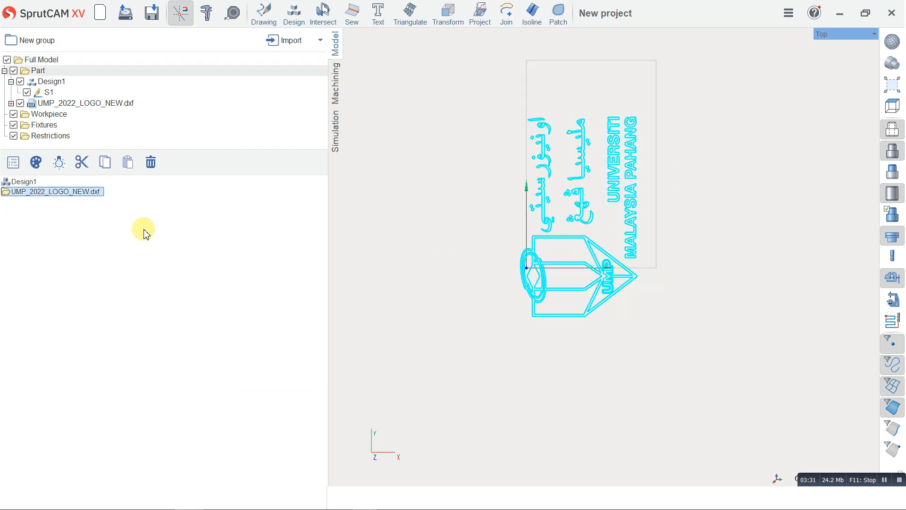
{"action": "left_click", "coordinate": [447, 14]}
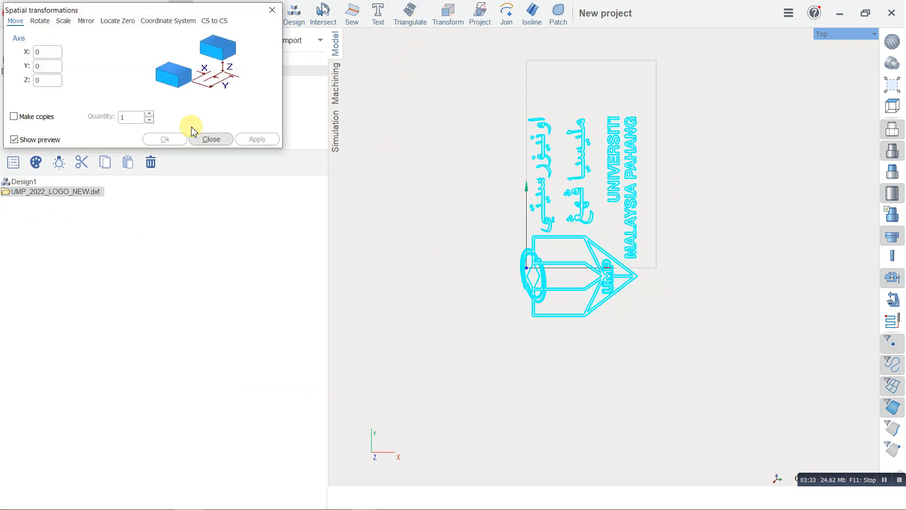
{"action": "left_click_drag", "start_coordinate": [115, 10], "coordinate": [343, 240]}
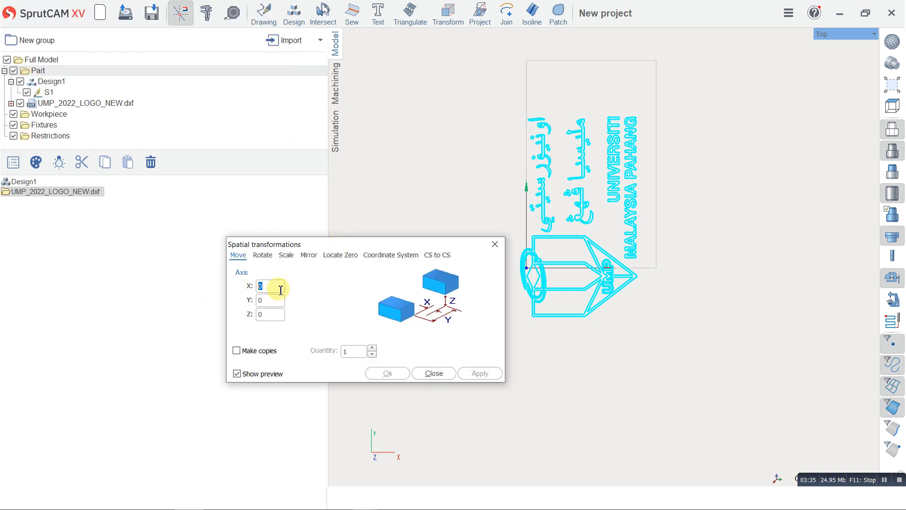
{"action": "scroll", "coordinate": [282, 290], "scroll_direction": "up", "scroll_amount": 20}
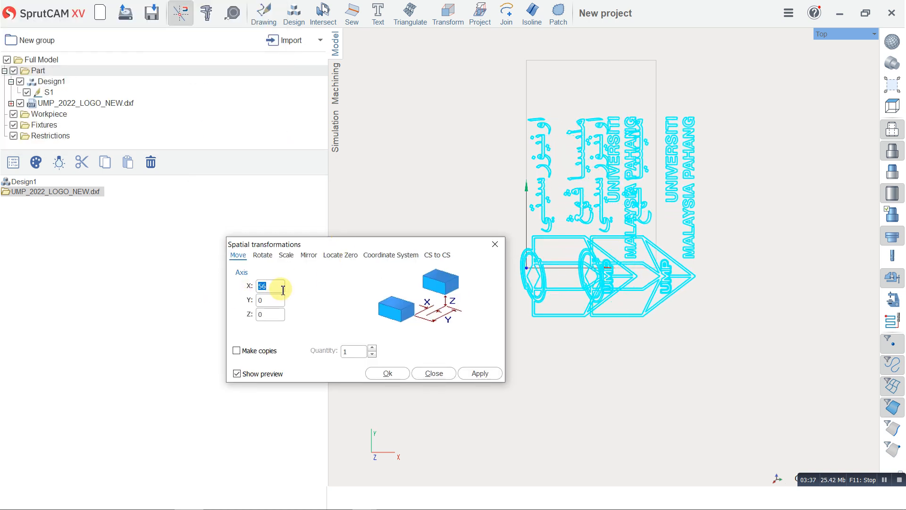
{"action": "scroll", "coordinate": [283, 290], "scroll_direction": "down", "scroll_amount": 16}
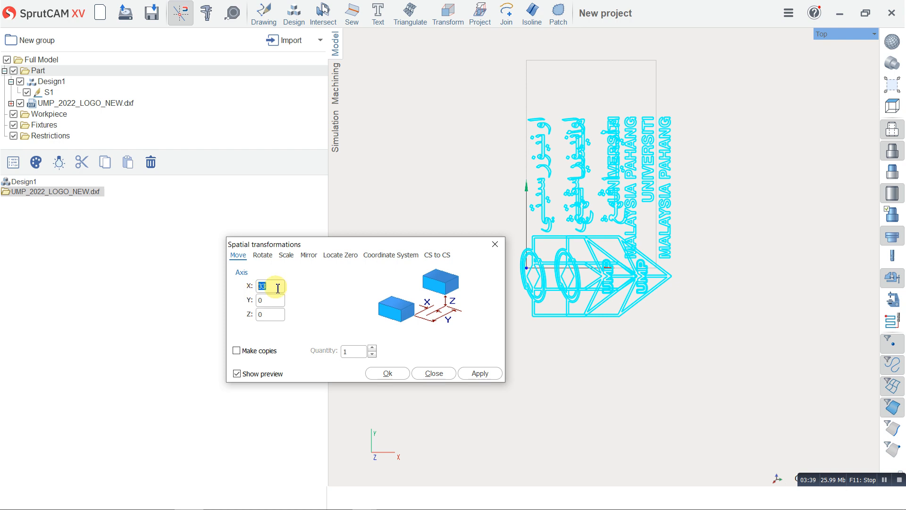
{"action": "scroll", "coordinate": [278, 286], "scroll_direction": "down", "scroll_amount": 20}
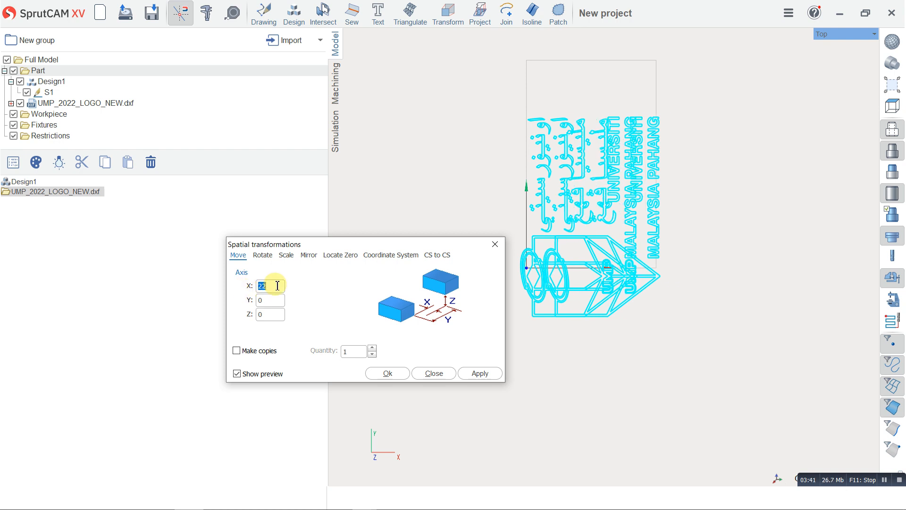
{"action": "scroll", "coordinate": [276, 285], "scroll_direction": "up", "scroll_amount": 20}
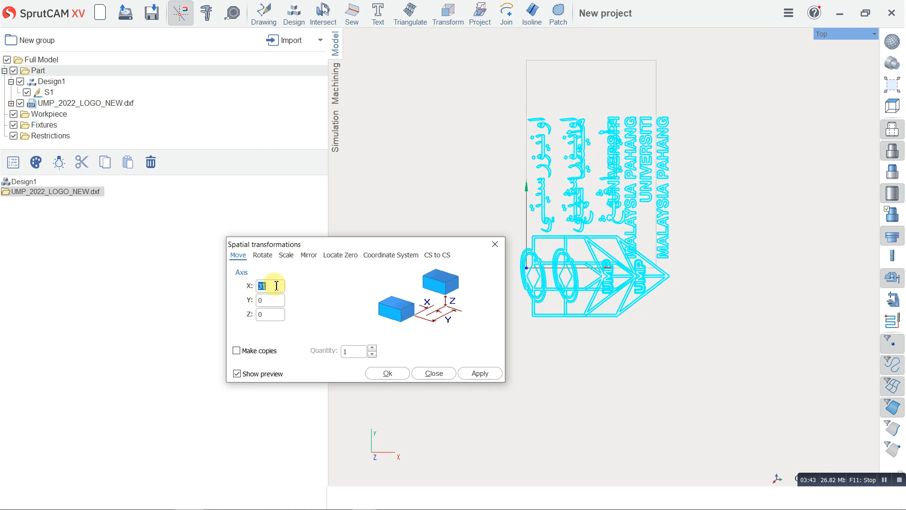
{"action": "scroll", "coordinate": [277, 286], "scroll_direction": "up", "scroll_amount": 20}
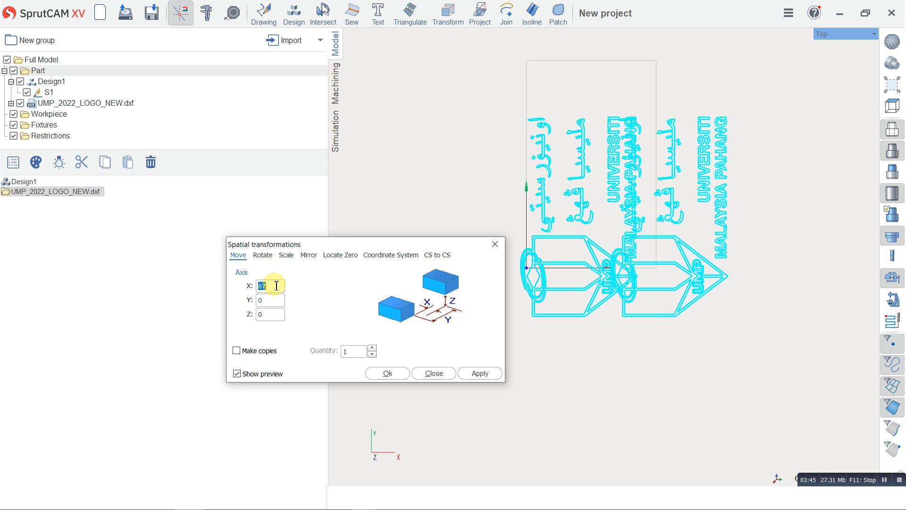
{"action": "scroll", "coordinate": [276, 286], "scroll_direction": "down", "scroll_amount": 20}
{"action": "scroll", "coordinate": [277, 286], "scroll_direction": "down", "scroll_amount": 20}
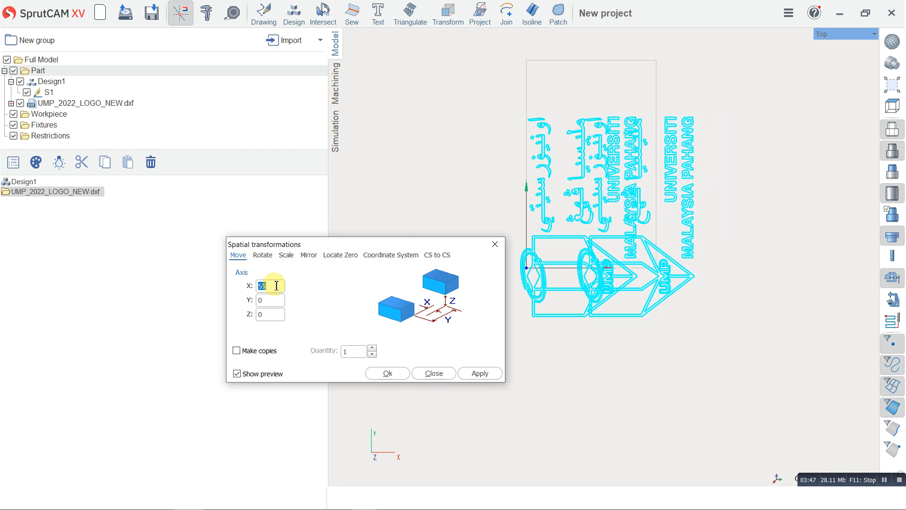
{"action": "scroll", "coordinate": [276, 286], "scroll_direction": "down", "scroll_amount": 6}
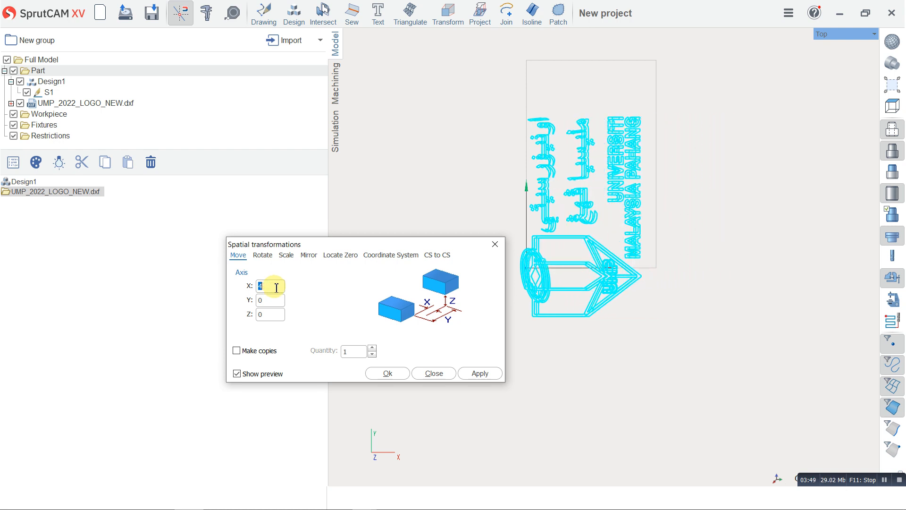
{"action": "scroll", "coordinate": [265, 299], "scroll_direction": "up", "scroll_amount": 20}
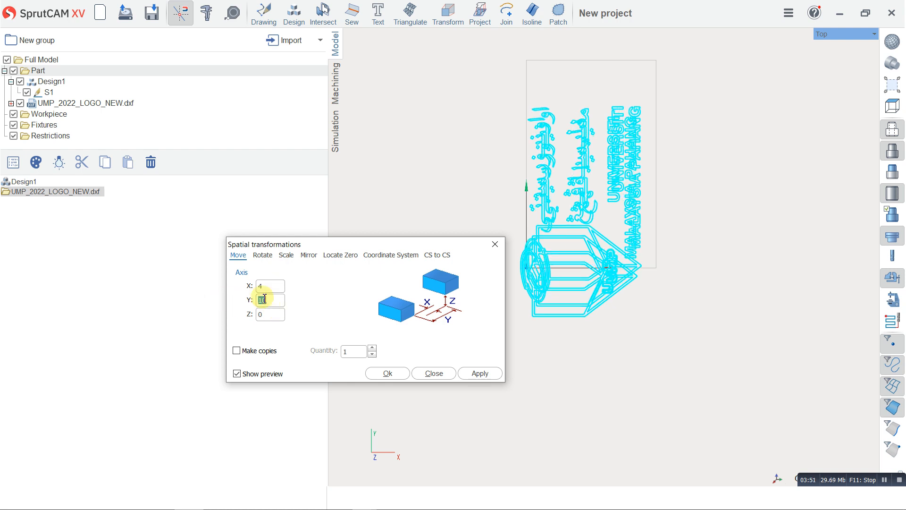
{"action": "scroll", "coordinate": [264, 298], "scroll_direction": "up", "scroll_amount": 3}
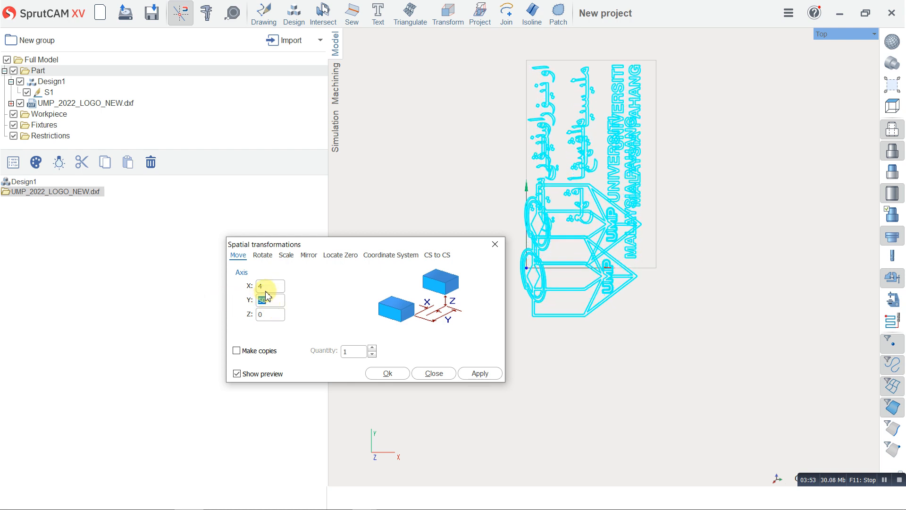
{"action": "scroll", "coordinate": [265, 287], "scroll_direction": "up", "scroll_amount": 9}
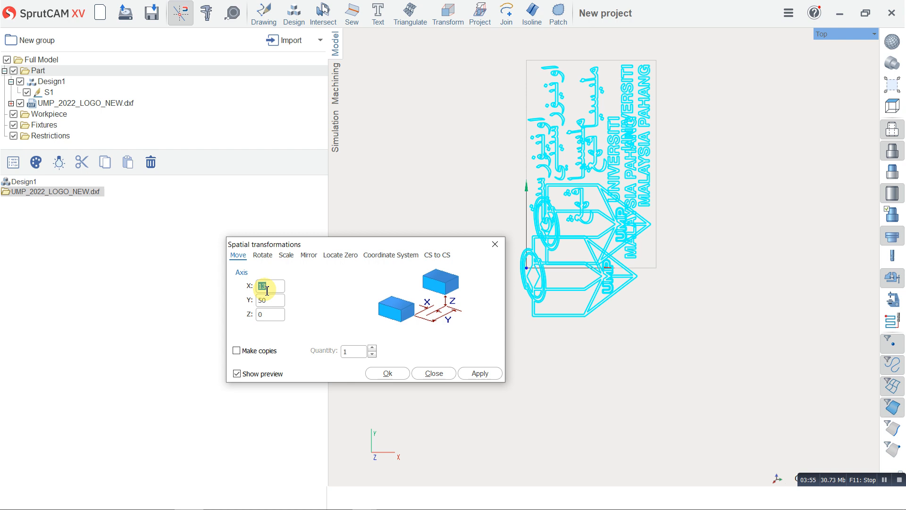
{"action": "left_click", "coordinate": [340, 255]}
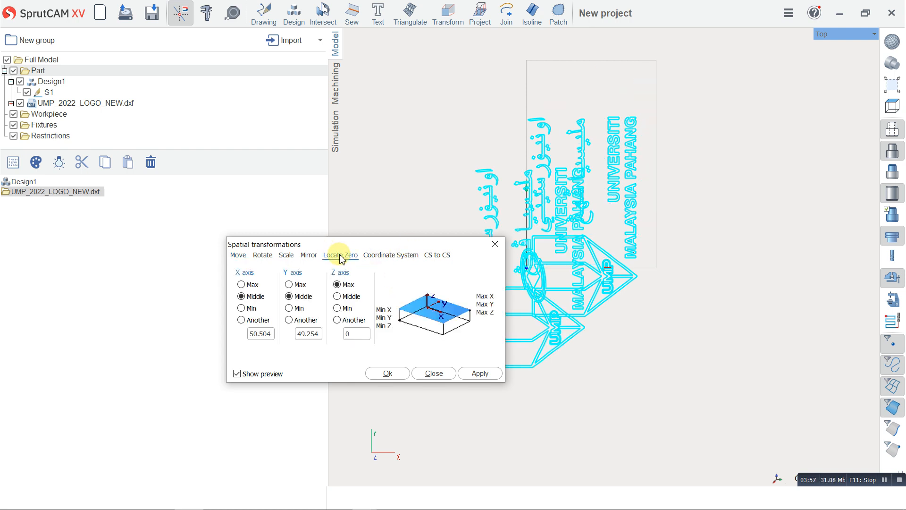
{"action": "left_click", "coordinate": [432, 373]}
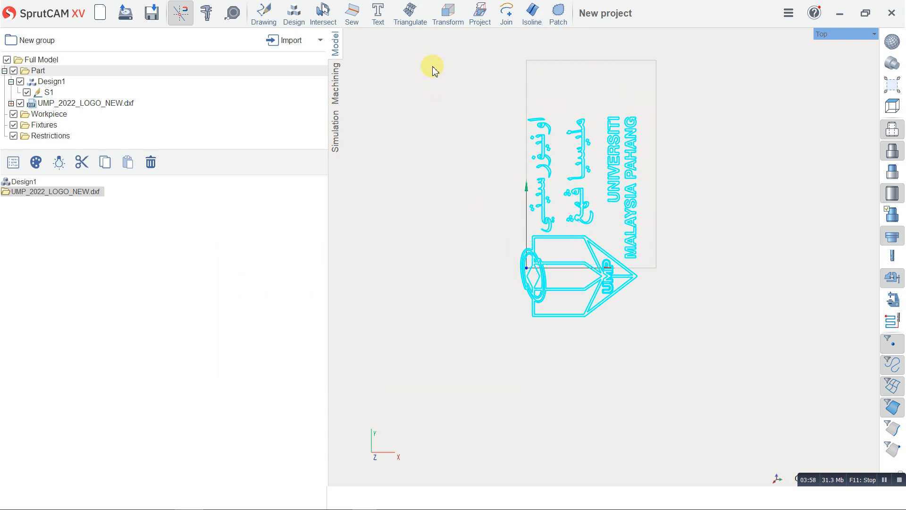
Relocate the UMP_2022_LOGO_NEW.dxf geometry so its minimum X, minimum Y and maximum Z lie at the origin.
{"action": "left_click", "coordinate": [452, 23]}
{"action": "left_click", "coordinate": [129, 21]}
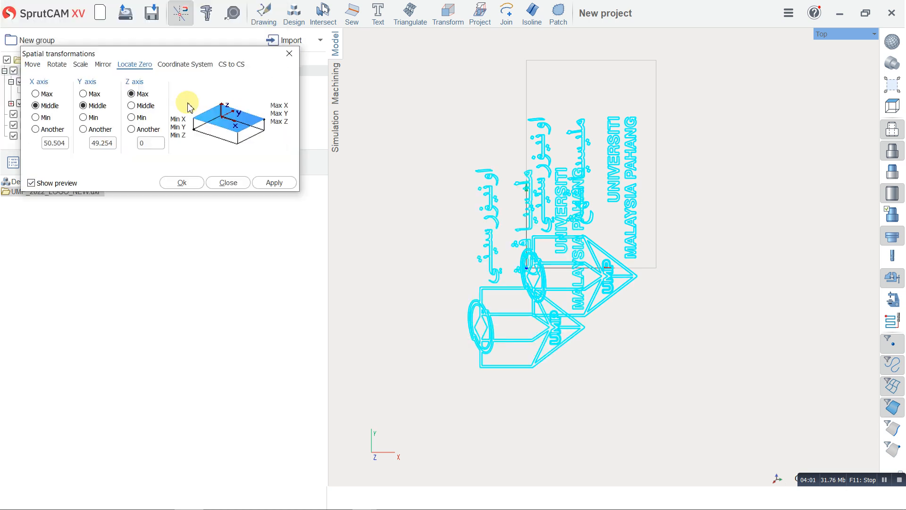
{"action": "left_click_drag", "start_coordinate": [164, 51], "coordinate": [243, 193]}
{"action": "left_click", "coordinate": [115, 259]}
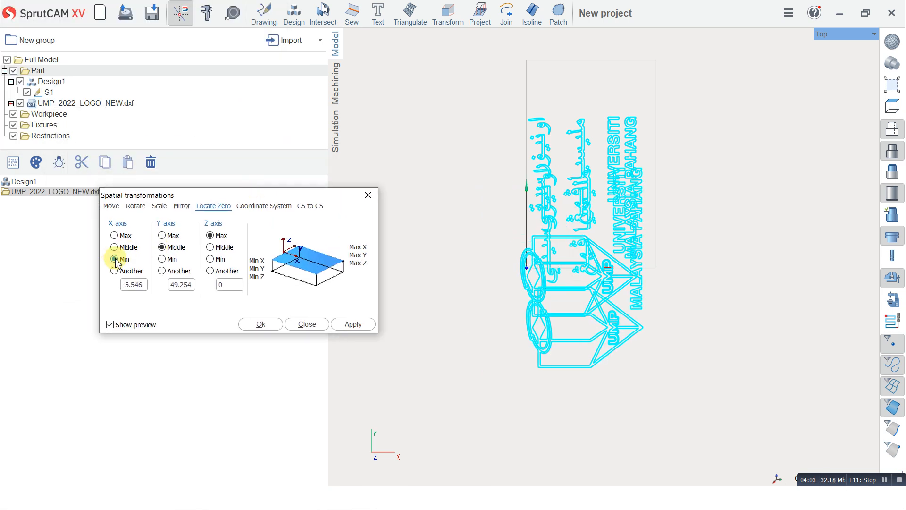
{"action": "left_click", "coordinate": [162, 259]}
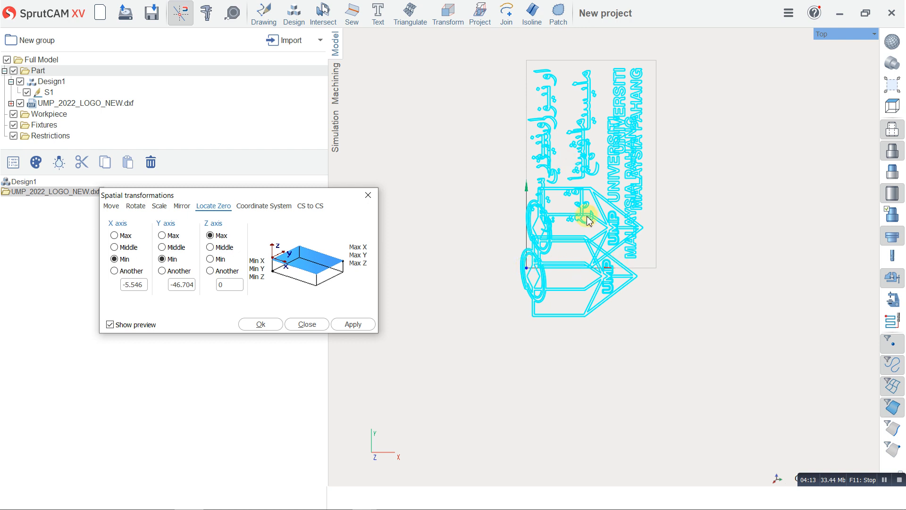
{"action": "scroll", "coordinate": [589, 221], "scroll_direction": "up", "scroll_amount": 3}
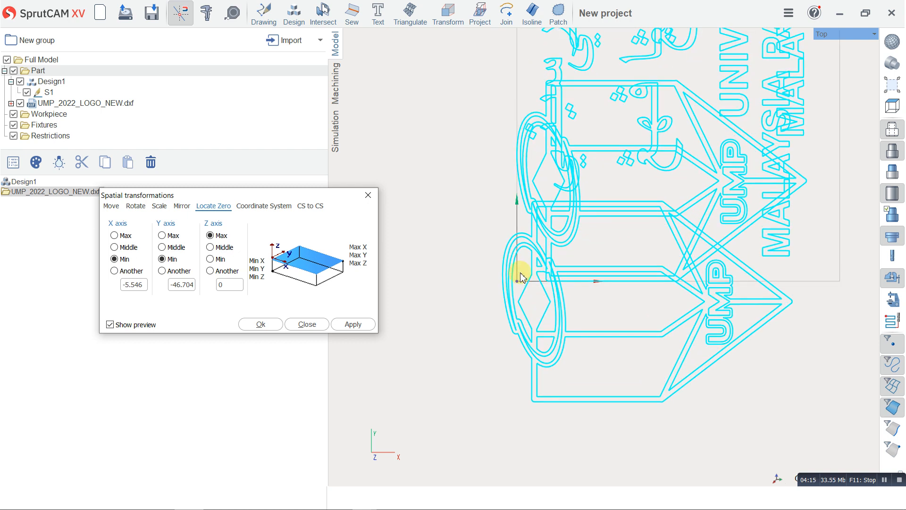
{"action": "scroll", "coordinate": [580, 349], "scroll_direction": "down", "scroll_amount": 5}
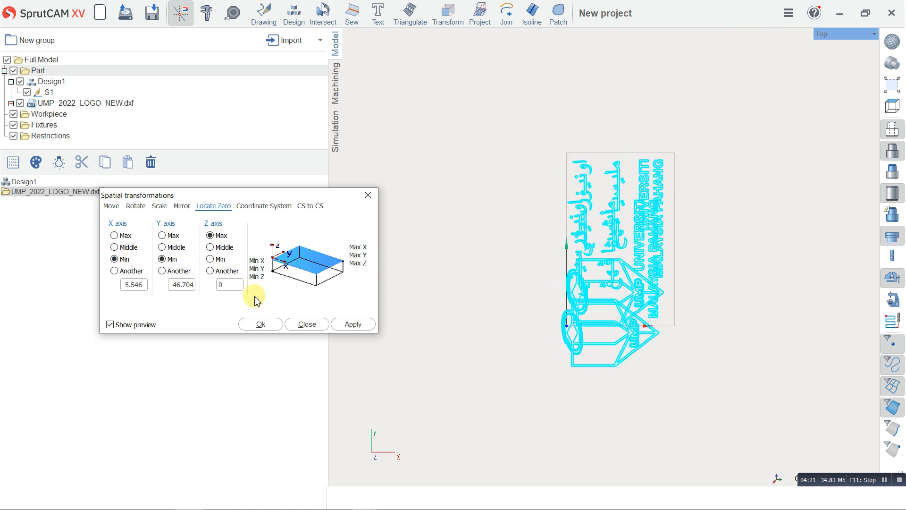
{"action": "left_click", "coordinate": [350, 324]}
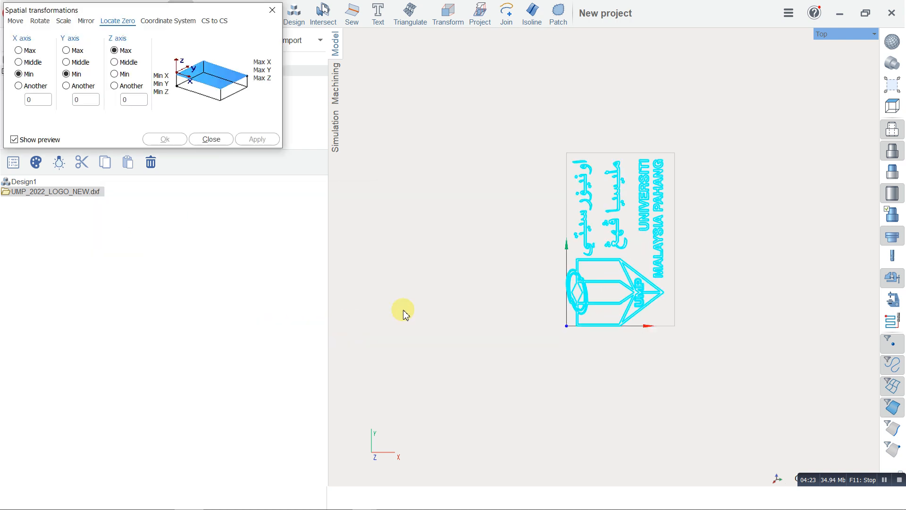
{"action": "scroll", "coordinate": [732, 191], "scroll_direction": "up", "scroll_amount": 2}
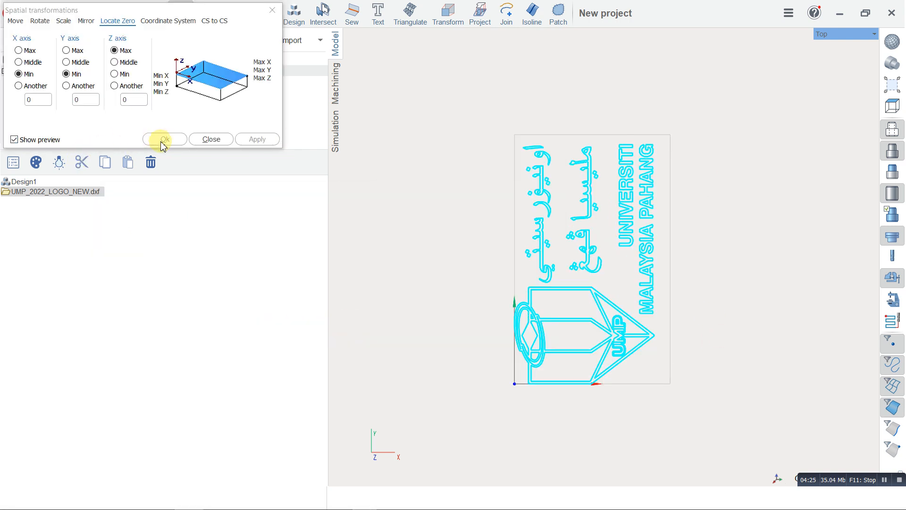
{"action": "left_click", "coordinate": [218, 140]}
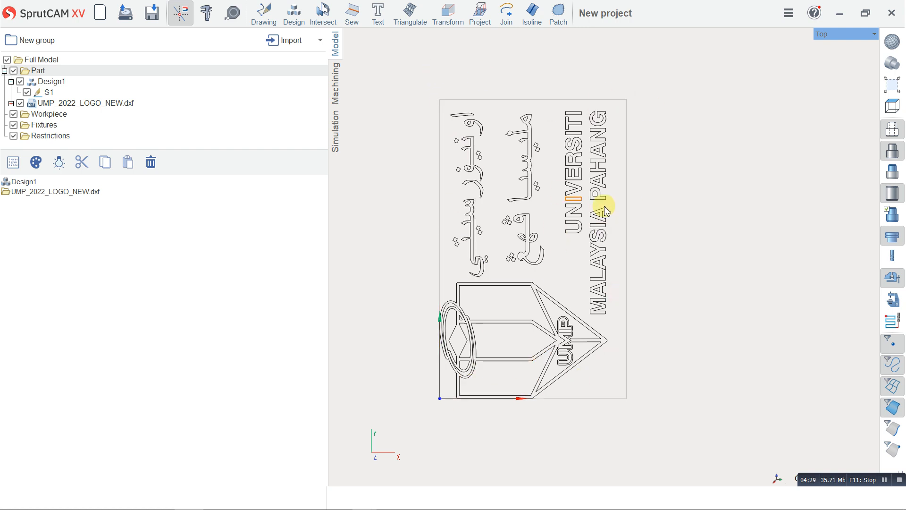
Move the UMP_2022_LOGO_NEW.dxf geometry by 3 in X and 2 in Y within the rectangle.
{"action": "scroll", "coordinate": [606, 211], "scroll_direction": "down", "scroll_amount": 2}
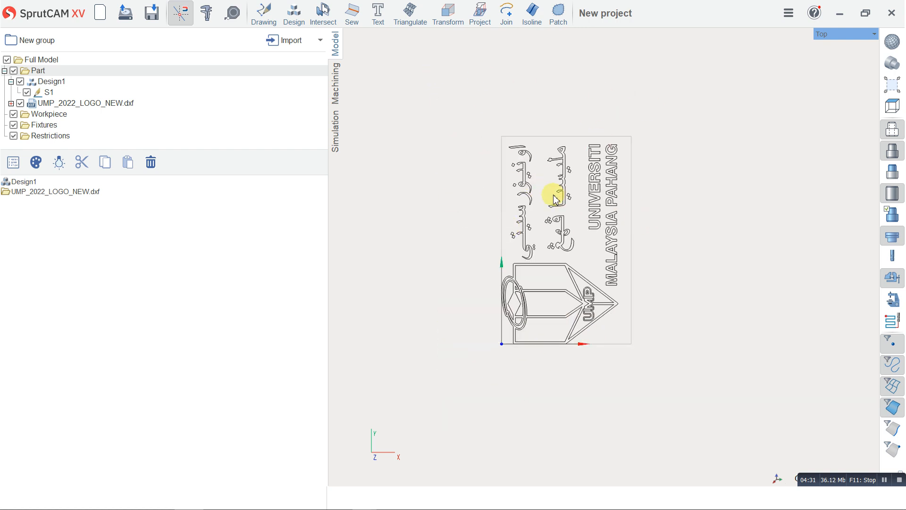
{"action": "left_click", "coordinate": [76, 191]}
{"action": "left_click", "coordinate": [446, 14]}
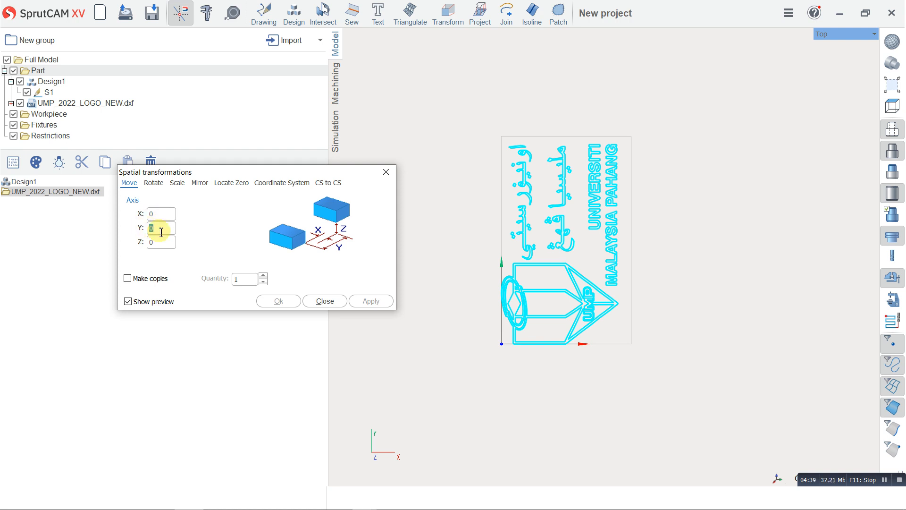
{"action": "type", "text": "2"}
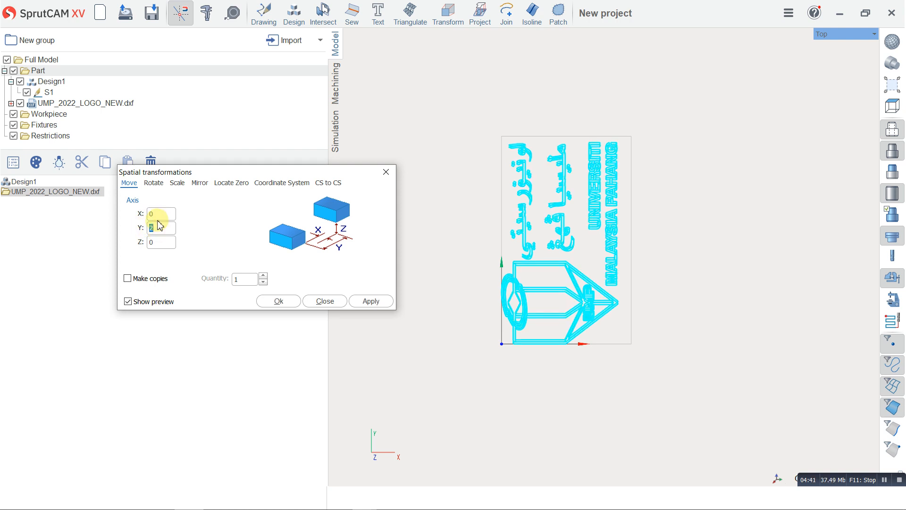
{"action": "key", "text": "shift+Tab"}
{"action": "type", "text": "3"}
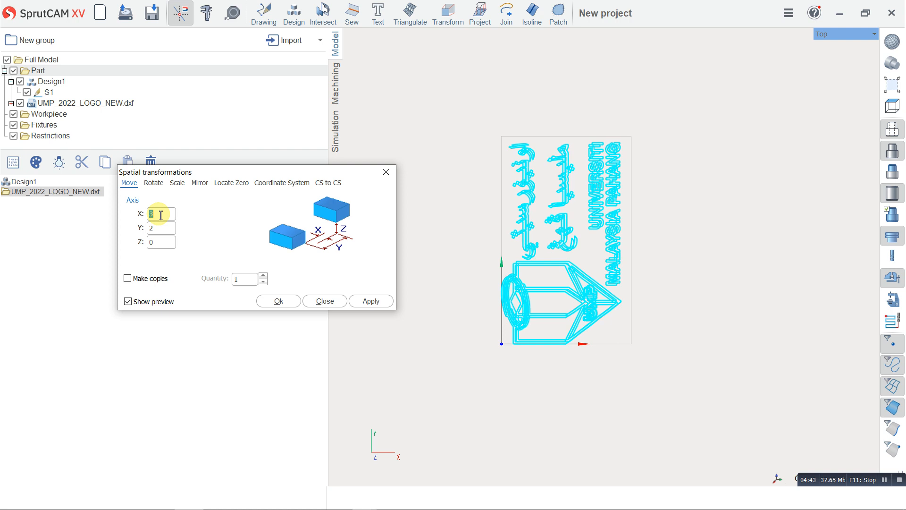
{"action": "left_click", "coordinate": [295, 301]}
{"action": "left_click", "coordinate": [434, 266]}
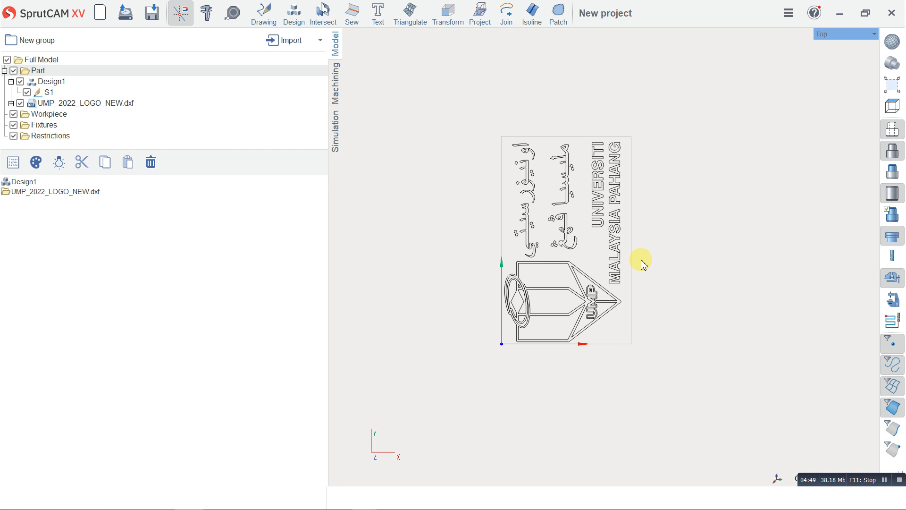
Switch to the machining setup and examine where the logo and rectangle sit on the KUKA cell table relative to the robot.
{"action": "left_click", "coordinate": [337, 92]}
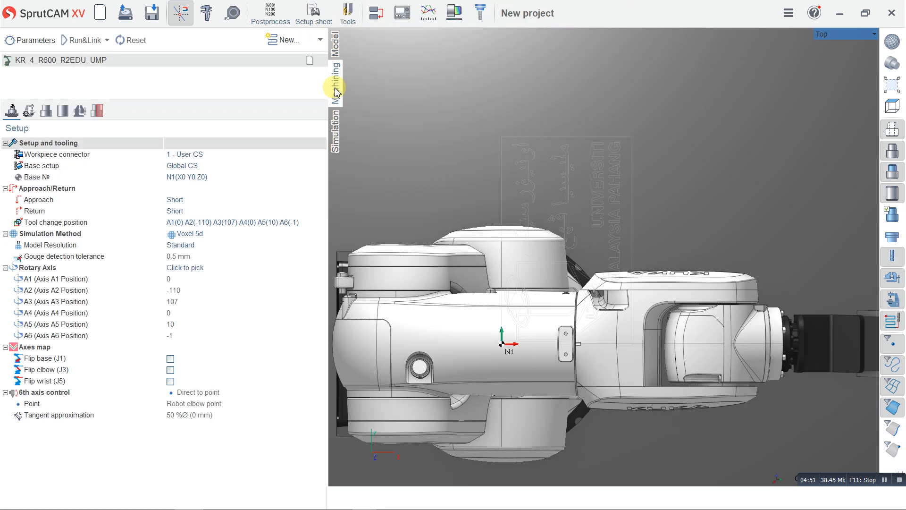
{"action": "middle_click_drag", "start_coordinate": [652, 174], "coordinate": [502, 284]}
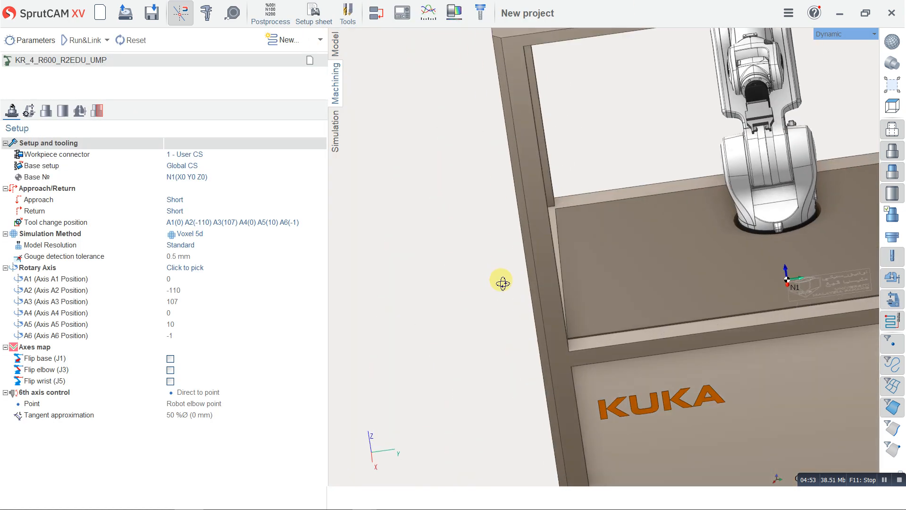
{"action": "scroll", "coordinate": [724, 292], "scroll_direction": "down", "scroll_amount": 3}
{"action": "scroll", "coordinate": [821, 304], "scroll_direction": "up", "scroll_amount": 6}
{"action": "middle_click_drag", "start_coordinate": [704, 284], "coordinate": [619, 229]}
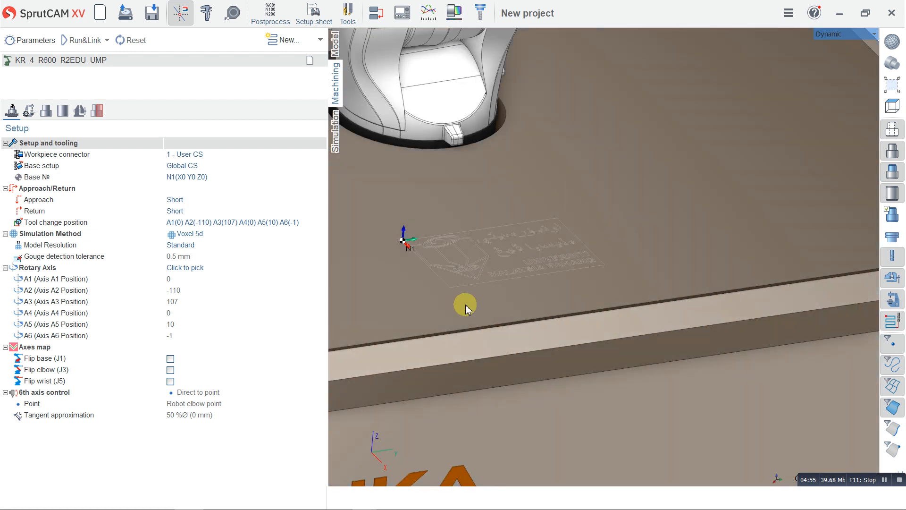
{"action": "scroll", "coordinate": [548, 227], "scroll_direction": "down", "scroll_amount": 5}
{"action": "middle_click_drag", "start_coordinate": [461, 207], "coordinate": [441, 178]}
{"action": "scroll", "coordinate": [404, 202], "scroll_direction": "down", "scroll_amount": 3}
{"action": "scroll", "coordinate": [414, 198], "scroll_direction": "up", "scroll_amount": 2}
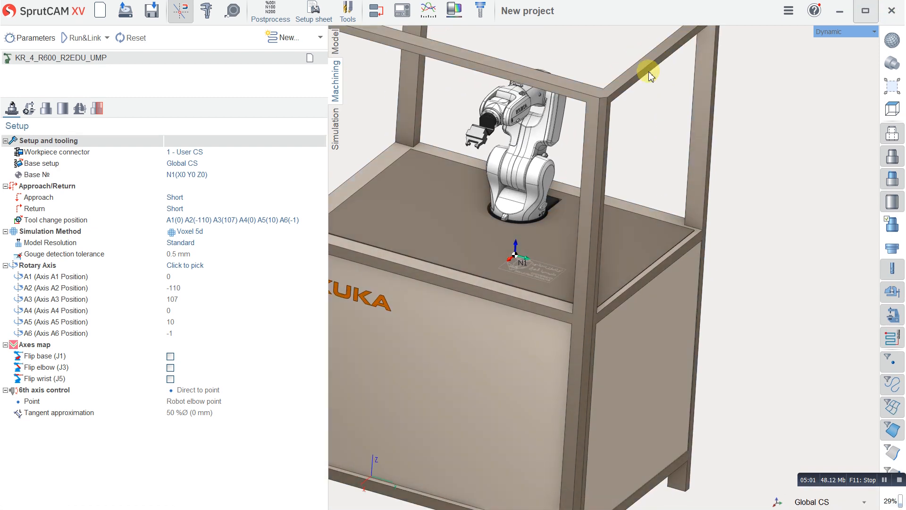
Switch to the open photo 20220705_141746.jpg and enlarge the actual position readings on the KUKA teach pendant.
{"action": "left_click", "coordinate": [864, 11]}
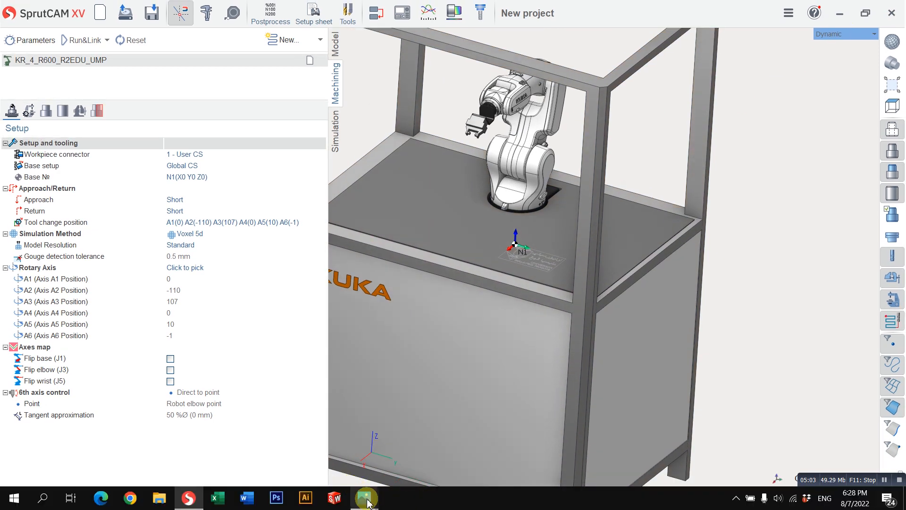
{"action": "mouse_move", "coordinate": [365, 498]}
{"action": "left_click", "coordinate": [314, 449]}
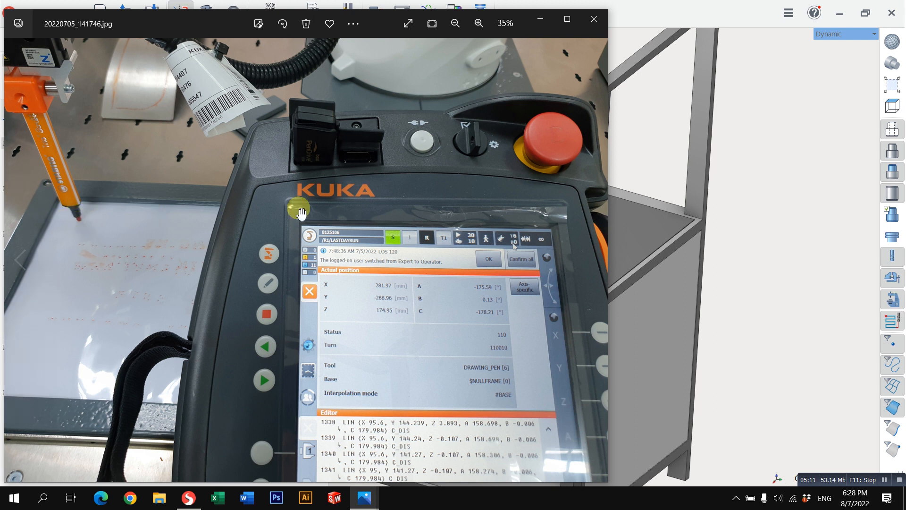
{"action": "scroll", "coordinate": [383, 288], "scroll_direction": "up", "scroll_amount": 3}
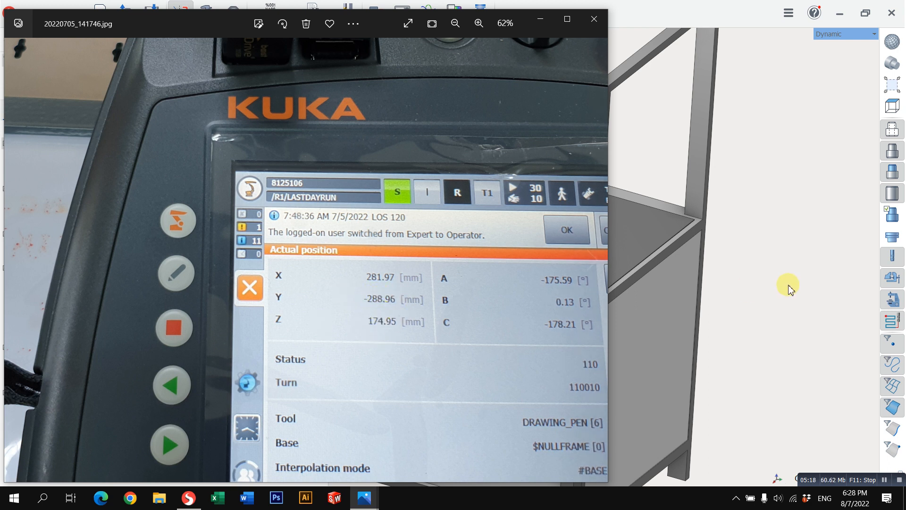
Compare the pen tip's spot on the paper with the teach pendant's X, Y and Z readings, and return to SprutCAM.
{"action": "scroll", "coordinate": [543, 302], "scroll_direction": "down", "scroll_amount": 4}
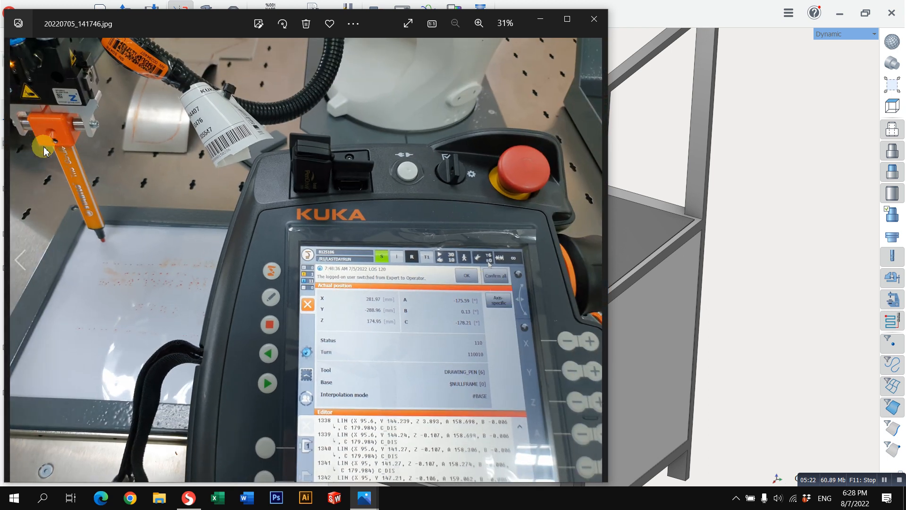
{"action": "scroll", "coordinate": [91, 209], "scroll_direction": "up", "scroll_amount": 1}
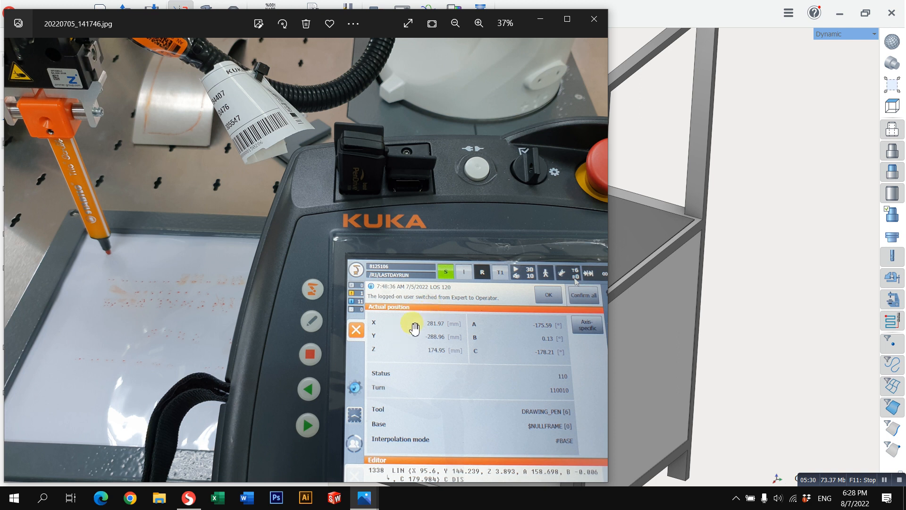
{"action": "left_click", "coordinate": [541, 19]}
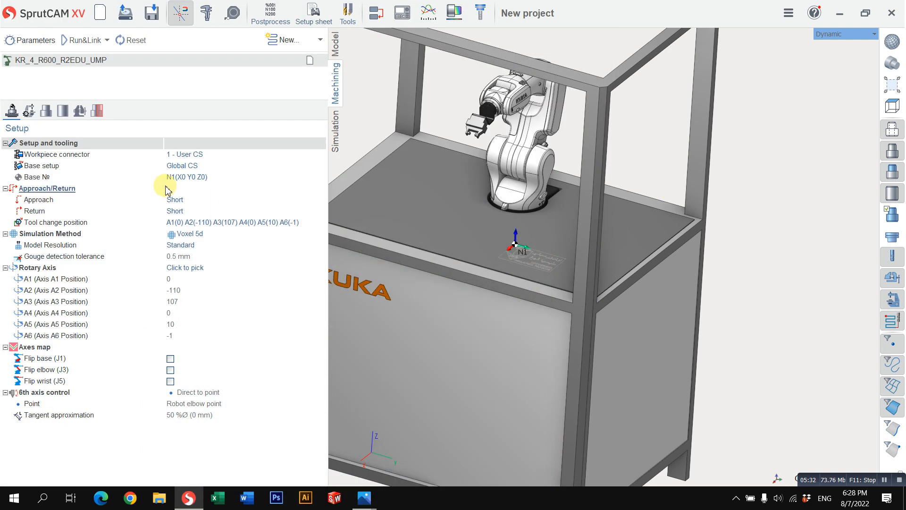
Set the base setup's workpiece translation to X 281.97, Y -288.96 and Z 174.95 relative to the global machine coordinate system.
{"action": "left_click", "coordinate": [206, 166]}
{"action": "left_click", "coordinate": [320, 166]}
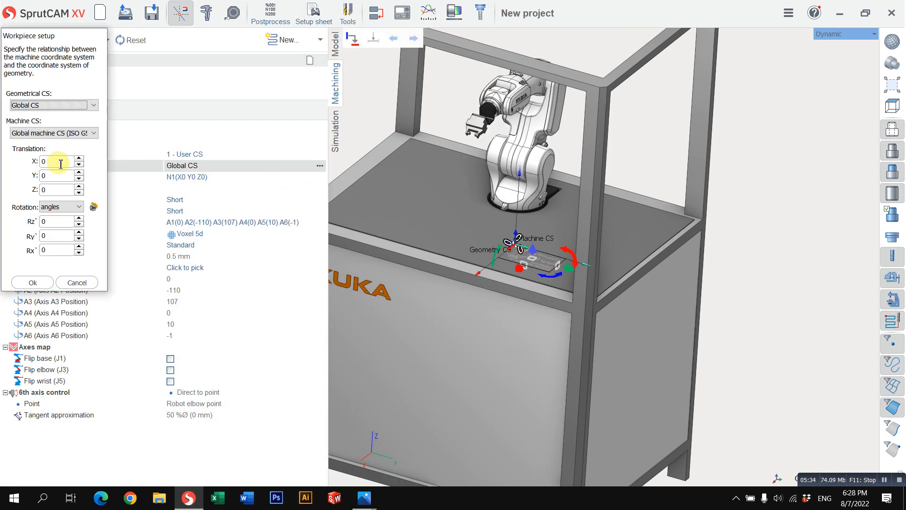
{"action": "mouse_move", "coordinate": [364, 498]}
{"action": "mouse_move", "coordinate": [353, 451]}
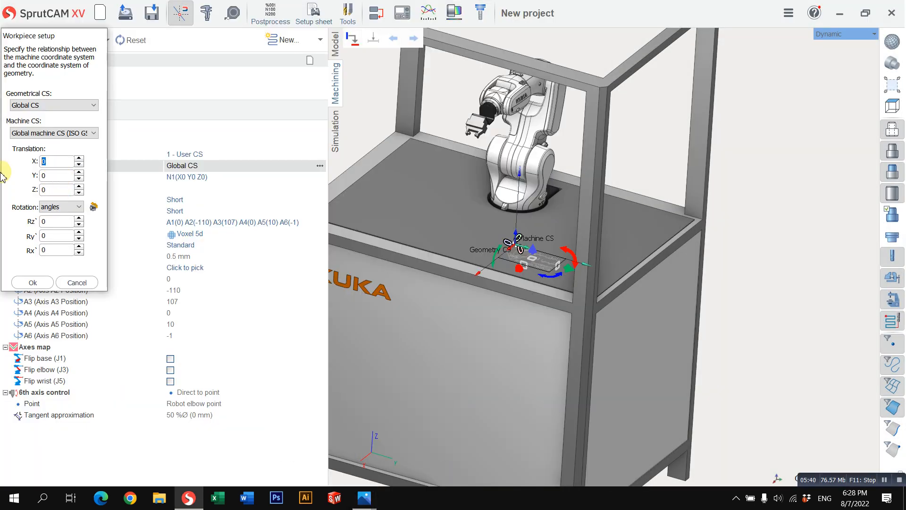
{"action": "type", "text": "281.97"}
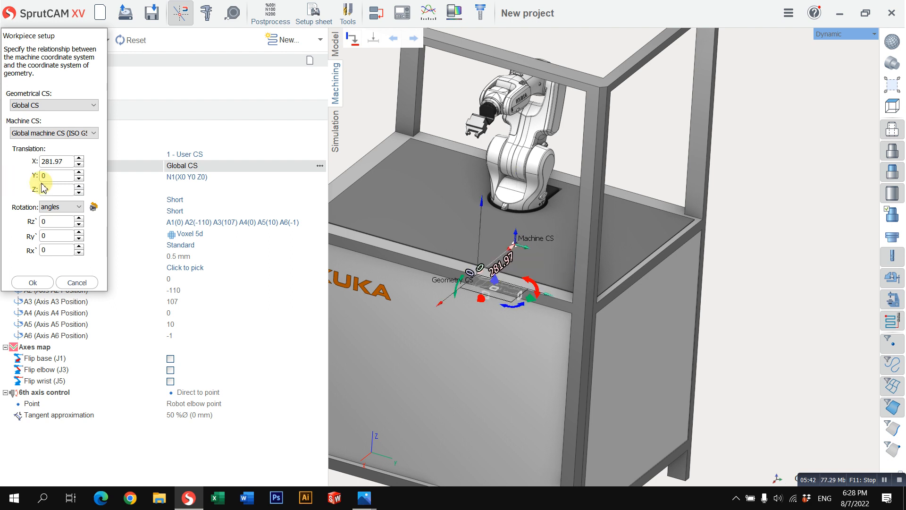
{"action": "mouse_move", "coordinate": [353, 430]}
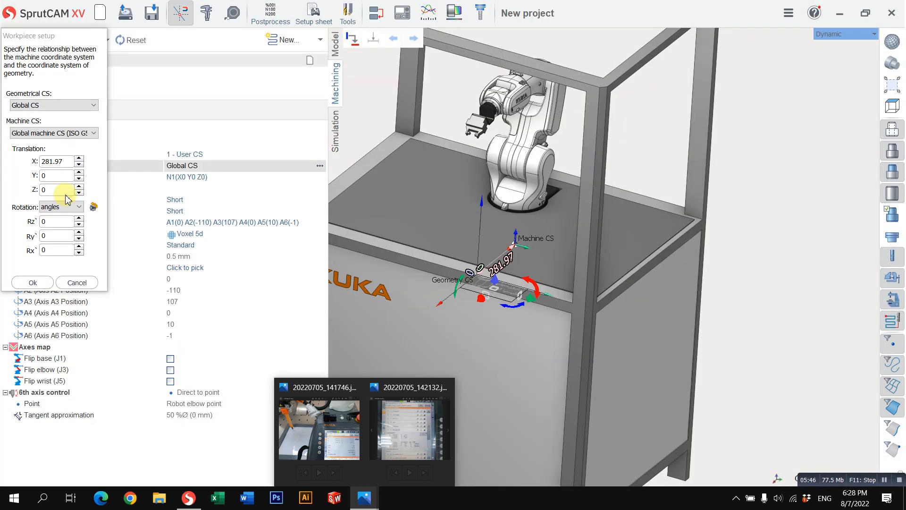
{"action": "left_click_drag", "start_coordinate": [53, 177], "coordinate": [31, 178]}
{"action": "type", "text": "-288.96"}
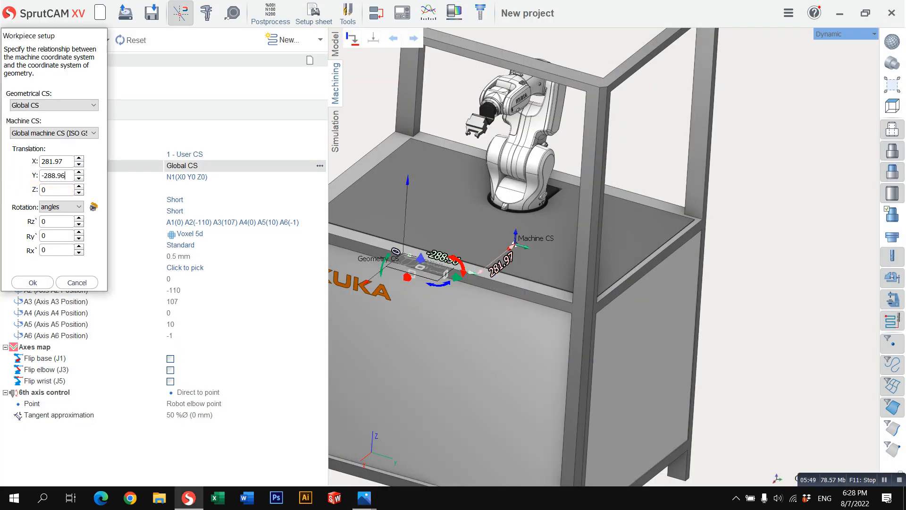
{"action": "left_click", "coordinate": [43, 254]}
{"action": "type", "text": "174.95"}
{"action": "left_click", "coordinate": [34, 282]}
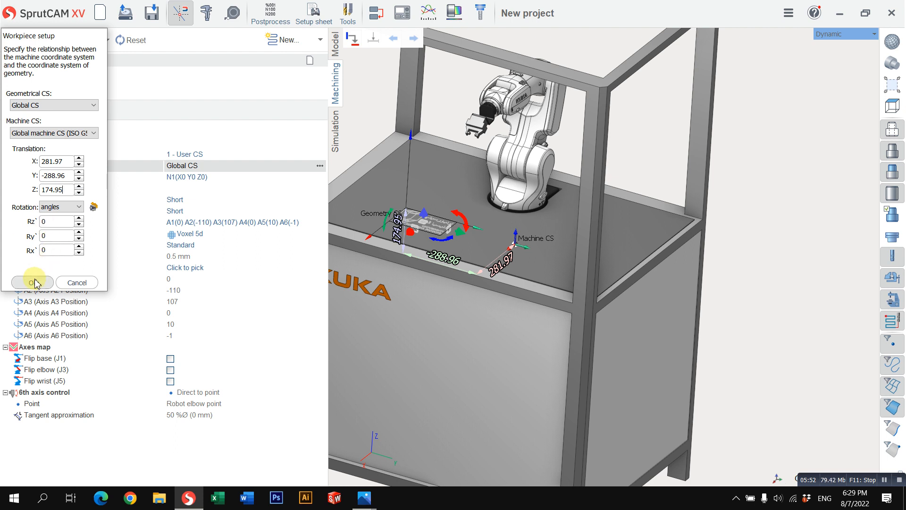
Examine the repositioned logo, rectangle and N1 origin on the robot cell table from several viewpoints.
{"action": "scroll", "coordinate": [415, 220], "scroll_direction": "up", "scroll_amount": 6}
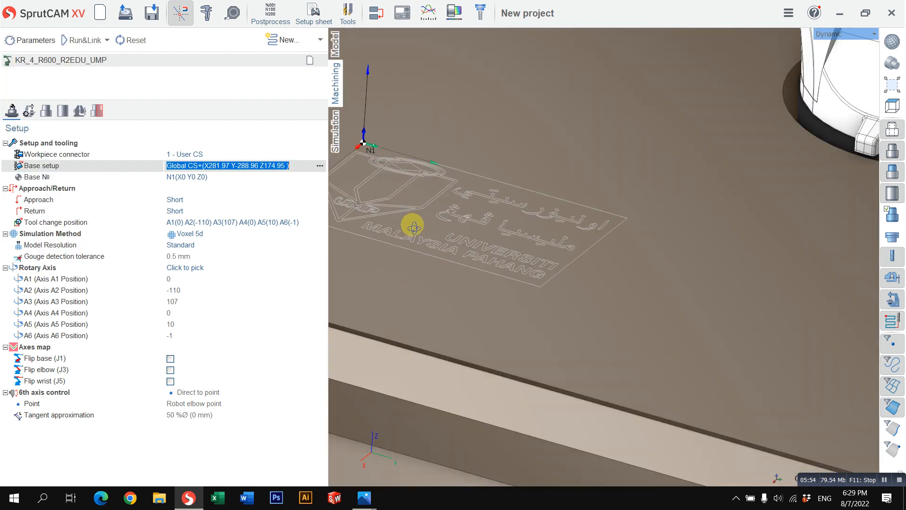
{"action": "scroll", "coordinate": [431, 208], "scroll_direction": "down", "scroll_amount": 5}
{"action": "scroll", "coordinate": [443, 226], "scroll_direction": "up", "scroll_amount": 6}
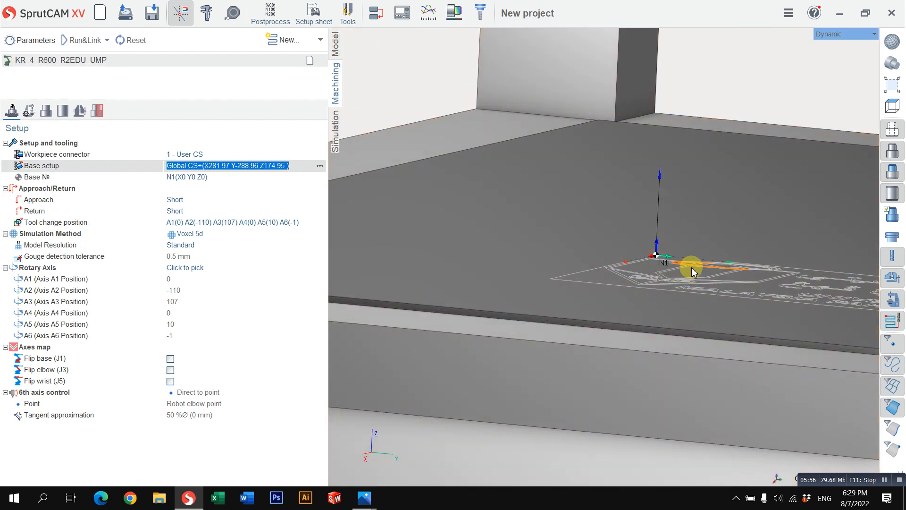
{"action": "scroll", "coordinate": [680, 269], "scroll_direction": "down", "scroll_amount": 3}
{"action": "scroll", "coordinate": [628, 273], "scroll_direction": "down", "scroll_amount": 3}
{"action": "scroll", "coordinate": [604, 278], "scroll_direction": "up", "scroll_amount": 6}
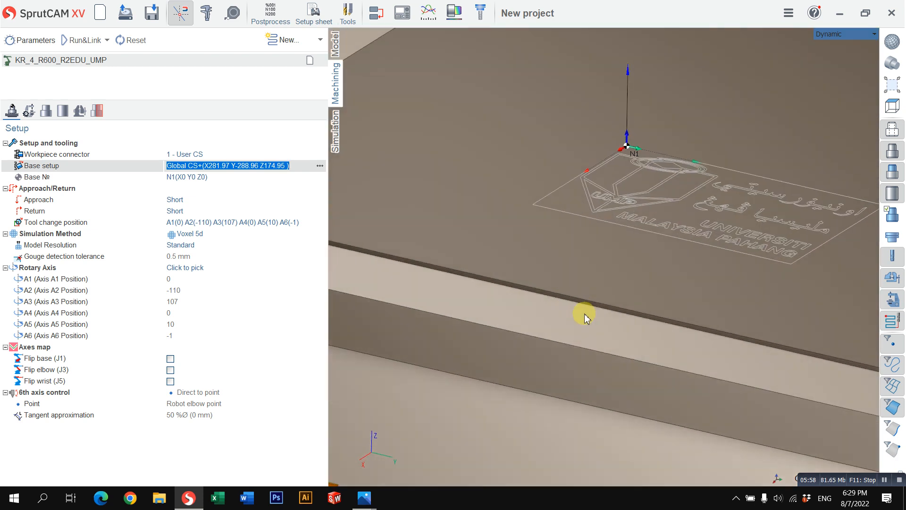
{"action": "scroll", "coordinate": [583, 314], "scroll_direction": "down", "scroll_amount": 2}
{"action": "scroll", "coordinate": [653, 294], "scroll_direction": "up", "scroll_amount": 3}
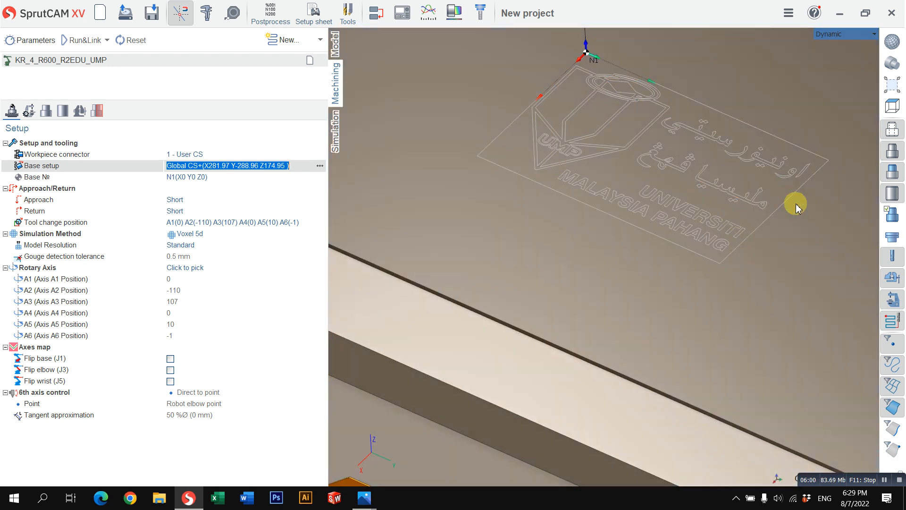
Define the workpiece by extruding the rectangle around the logo along Z, with top level 0 and bottom level -3.
{"action": "left_click", "coordinate": [63, 111]}
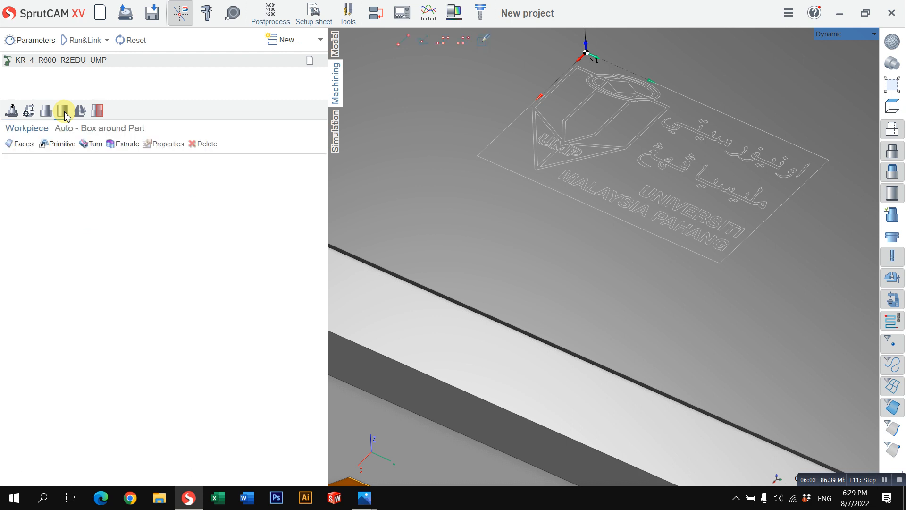
{"action": "left_click", "coordinate": [484, 156]}
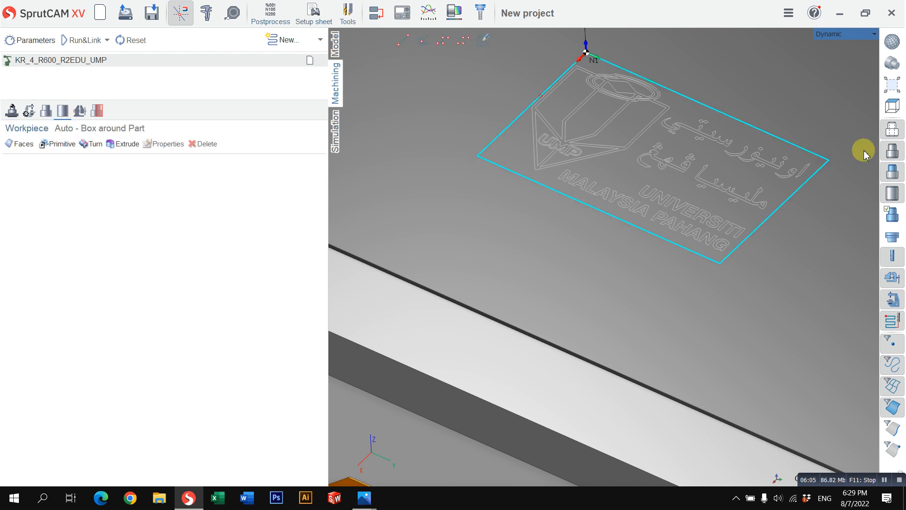
{"action": "left_click", "coordinate": [123, 144]}
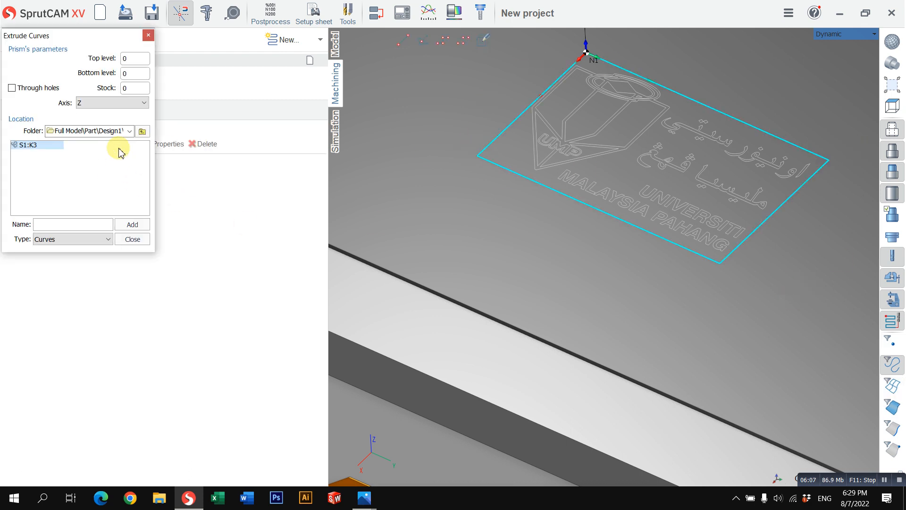
{"action": "double_click", "coordinate": [132, 74]}
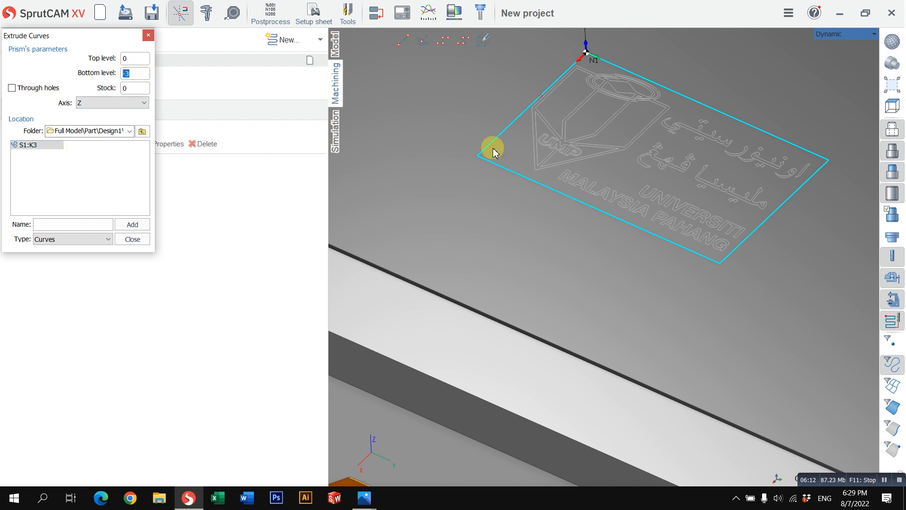
{"action": "scroll", "coordinate": [574, 133], "scroll_direction": "up", "scroll_amount": 2}
{"action": "mouse_move", "coordinate": [516, 148]}
{"action": "middle_mouse_down"}
{"action": "mouse_move", "coordinate": [526, 105]}
{"action": "mouse_move", "coordinate": [533, 118]}
{"action": "middle_mouse_up"}
{"action": "scroll", "coordinate": [519, 115], "scroll_direction": "down", "scroll_amount": 2}
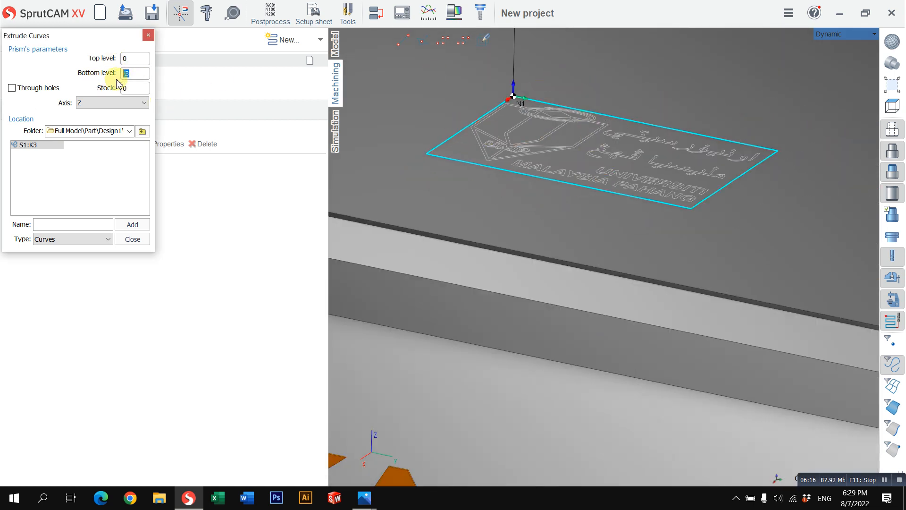
{"action": "scroll", "coordinate": [517, 105], "scroll_direction": "up", "scroll_amount": 4}
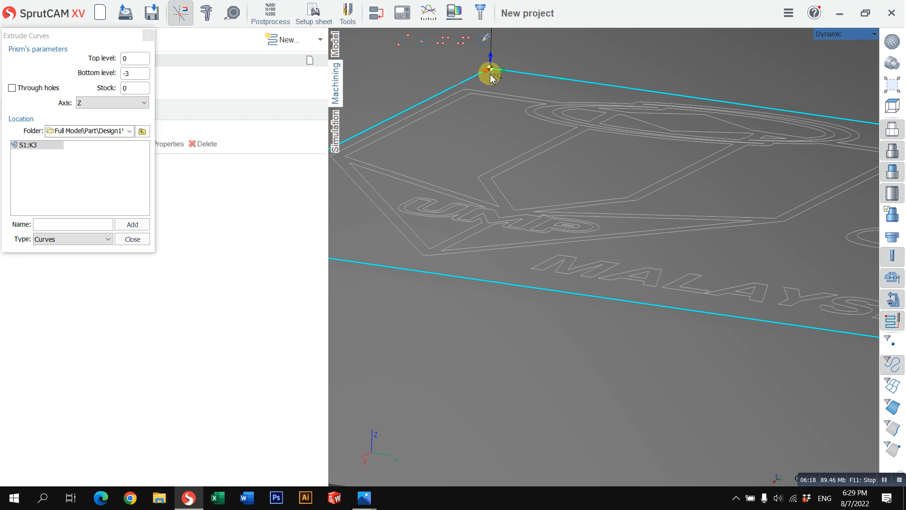
{"action": "scroll", "coordinate": [491, 73], "scroll_direction": "down", "scroll_amount": 1}
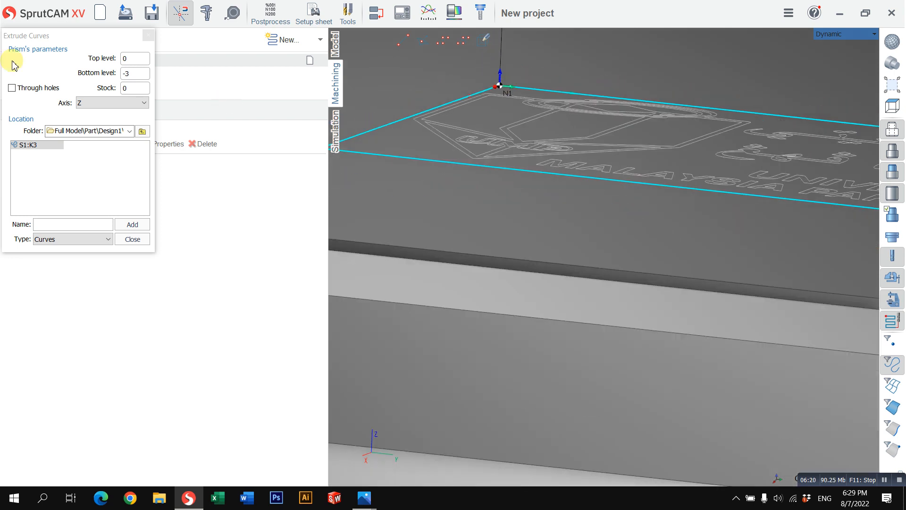
{"action": "scroll", "coordinate": [479, 85], "scroll_direction": "down", "scroll_amount": 1}
{"action": "left_click", "coordinate": [123, 75]}
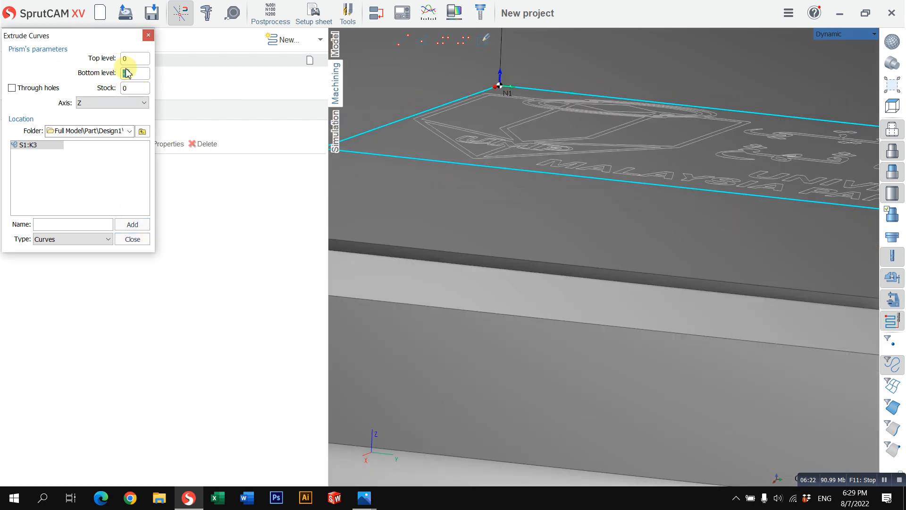
{"action": "left_click", "coordinate": [137, 227]}
{"action": "left_click", "coordinate": [135, 244]}
Inspect the extruded workpiece's thickness and its placement on the cell table, and return to the machining setup parameters.
{"action": "scroll", "coordinate": [481, 221], "scroll_direction": "down", "scroll_amount": 3}
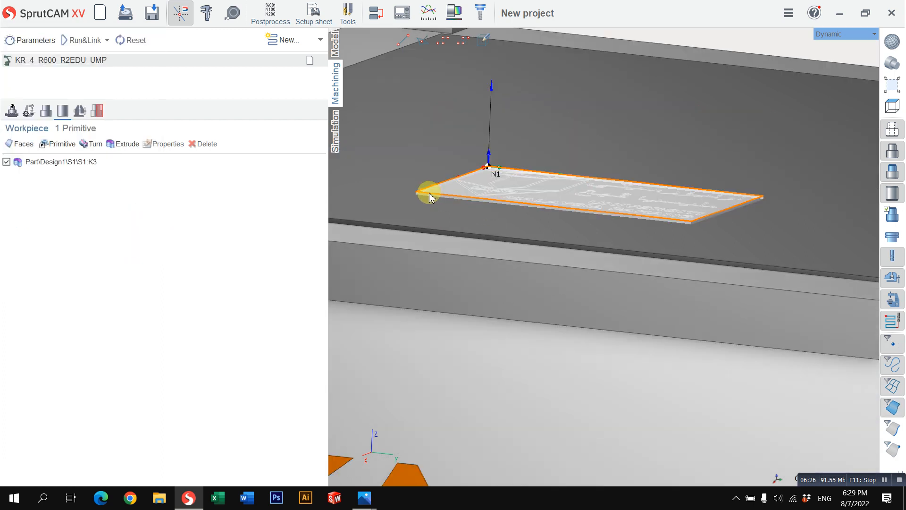
{"action": "scroll", "coordinate": [429, 192], "scroll_direction": "up", "scroll_amount": 2}
{"action": "mouse_move", "coordinate": [428, 193]}
{"action": "middle_mouse_down"}
{"action": "mouse_move", "coordinate": [439, 185]}
{"action": "mouse_move", "coordinate": [414, 190]}
{"action": "mouse_move", "coordinate": [435, 198]}
{"action": "middle_mouse_up"}
{"action": "scroll", "coordinate": [396, 197], "scroll_direction": "up", "scroll_amount": 3}
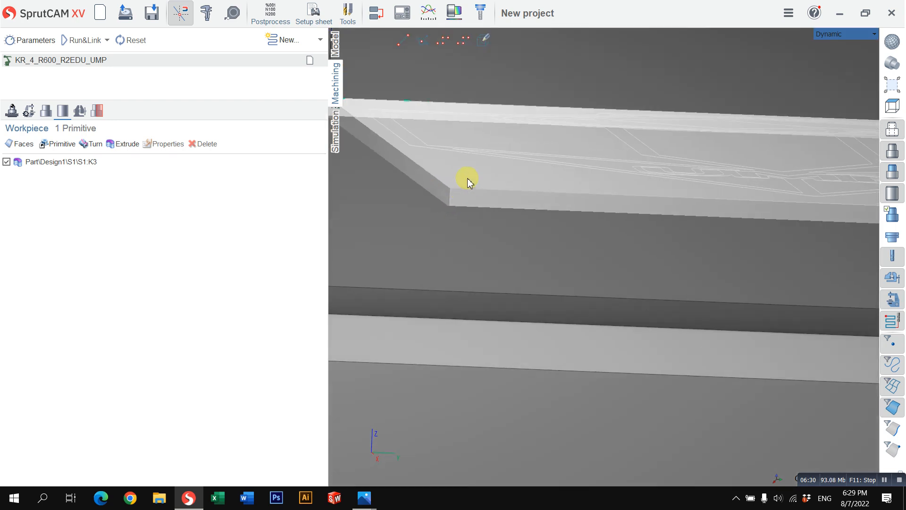
{"action": "scroll", "coordinate": [527, 208], "scroll_direction": "down", "scroll_amount": 10}
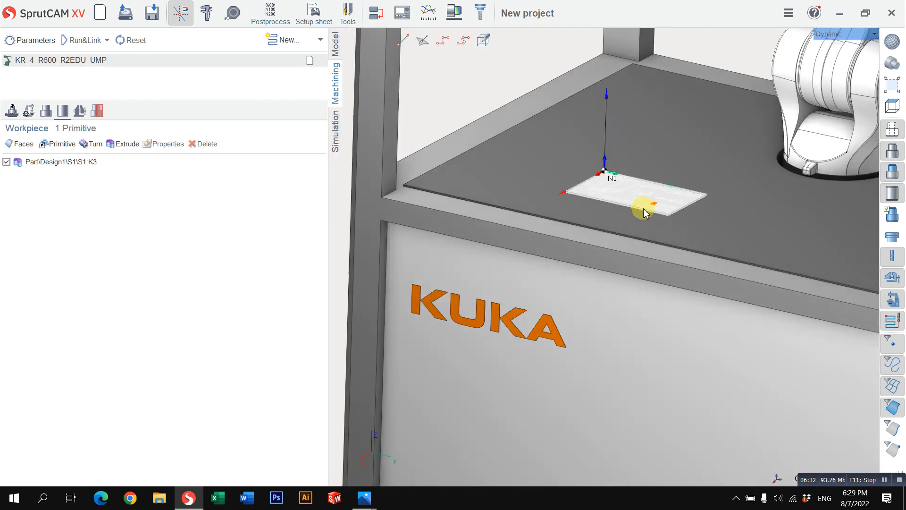
{"action": "scroll", "coordinate": [644, 212], "scroll_direction": "up", "scroll_amount": 5}
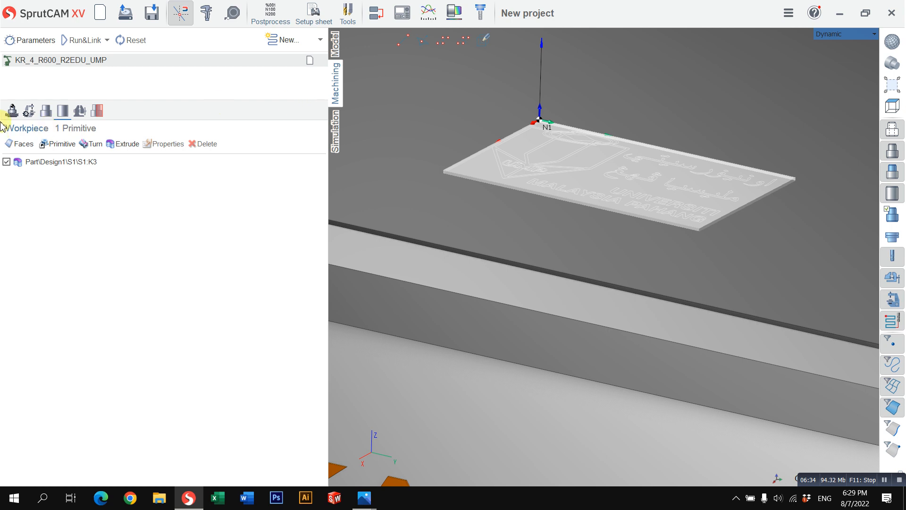
{"action": "left_click", "coordinate": [12, 112]}
{"action": "scroll", "coordinate": [526, 222], "scroll_direction": "down", "scroll_amount": 8}
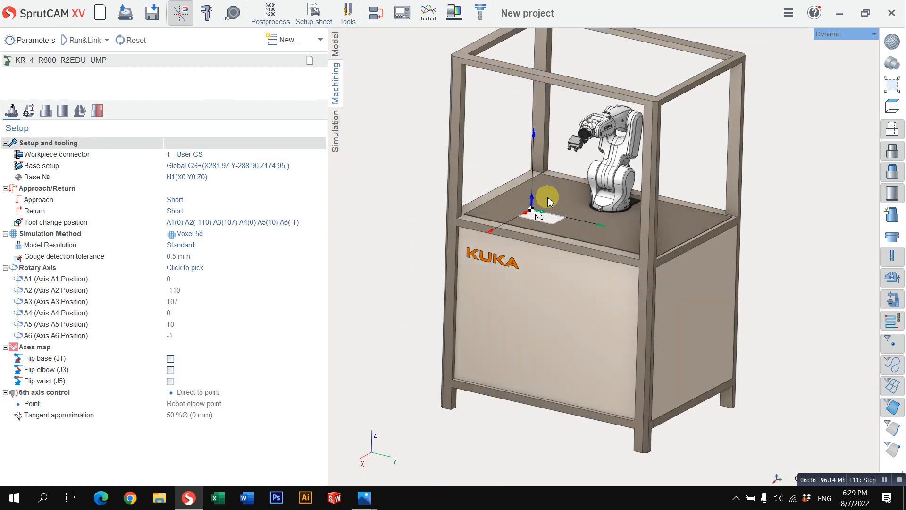
{"action": "scroll", "coordinate": [547, 201], "scroll_direction": "up", "scroll_amount": 3}
Add a 2D contouring operation to the KR_4_R600_R2EDU_UMP project.
{"action": "left_click", "coordinate": [321, 41]}
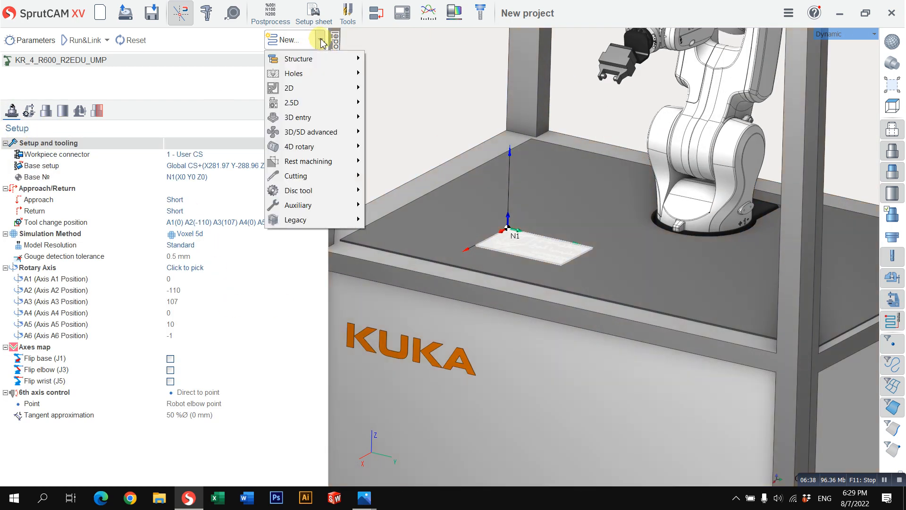
{"action": "mouse_move", "coordinate": [324, 89]}
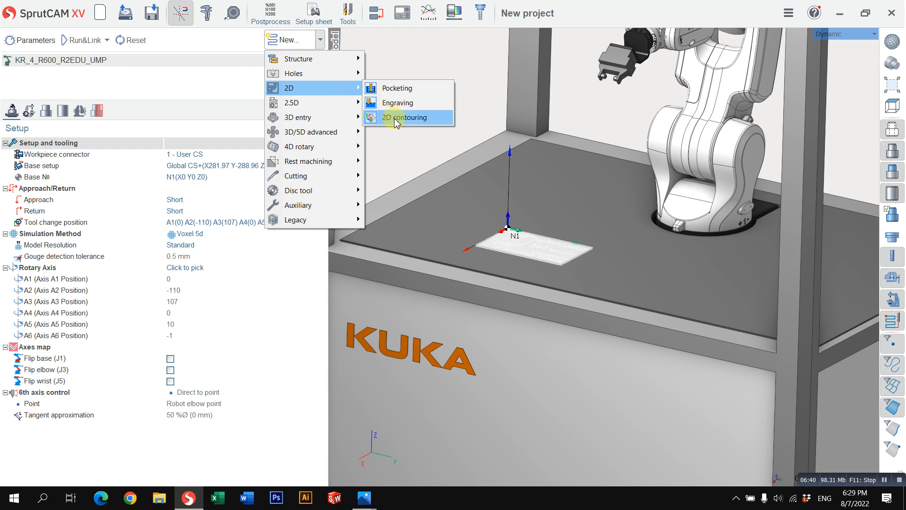
{"action": "left_click", "coordinate": [395, 119]}
{"action": "scroll", "coordinate": [561, 144], "scroll_direction": "down", "scroll_amount": 2}
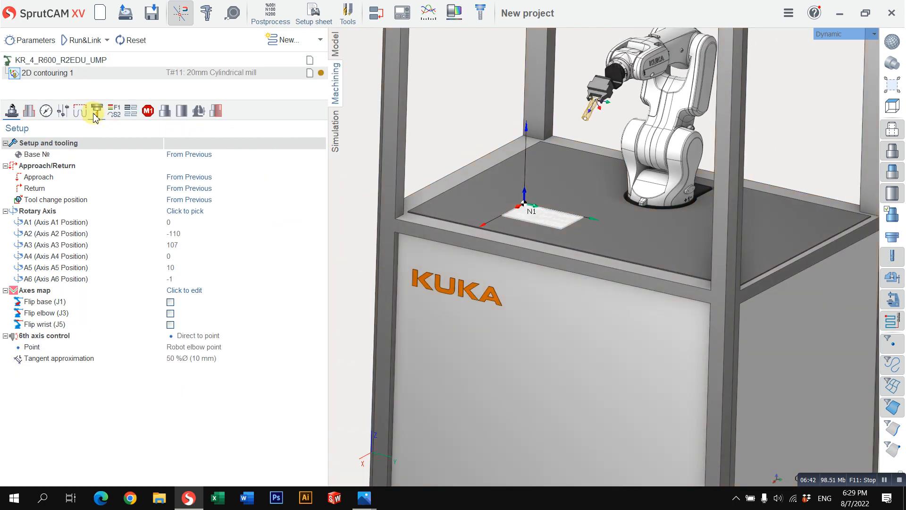
Change the 2D contouring operation's tool type to a conical mill.
{"action": "left_click", "coordinate": [96, 113]}
{"action": "scroll", "coordinate": [582, 113], "scroll_direction": "up", "scroll_amount": 3}
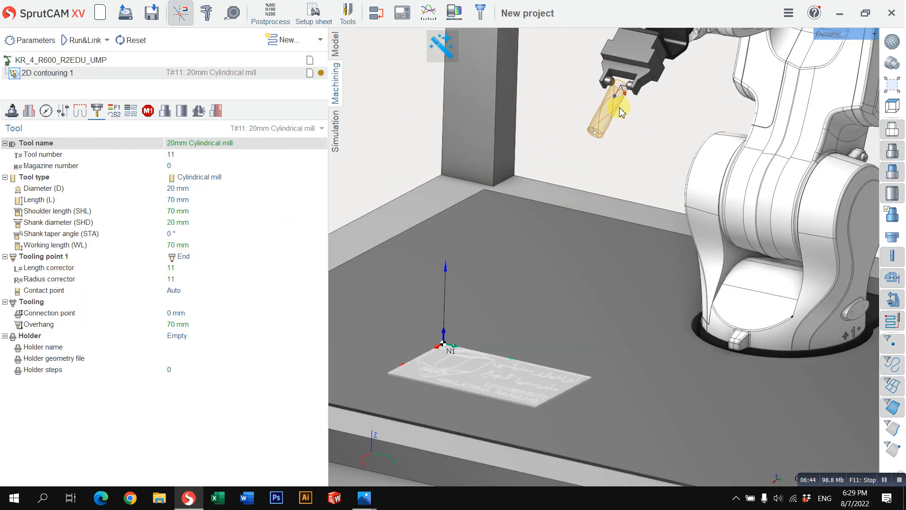
{"action": "left_click", "coordinate": [200, 178]}
{"action": "left_click", "coordinate": [202, 179]}
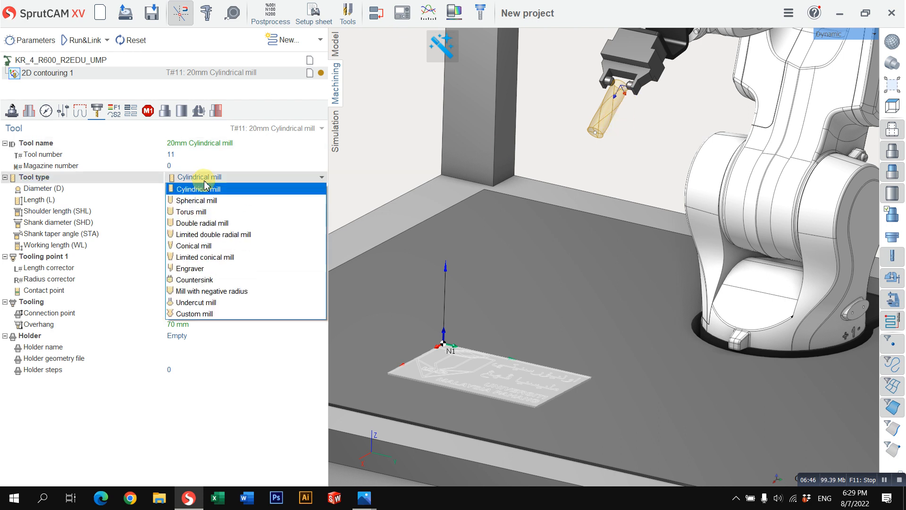
{"action": "left_click", "coordinate": [208, 246]}
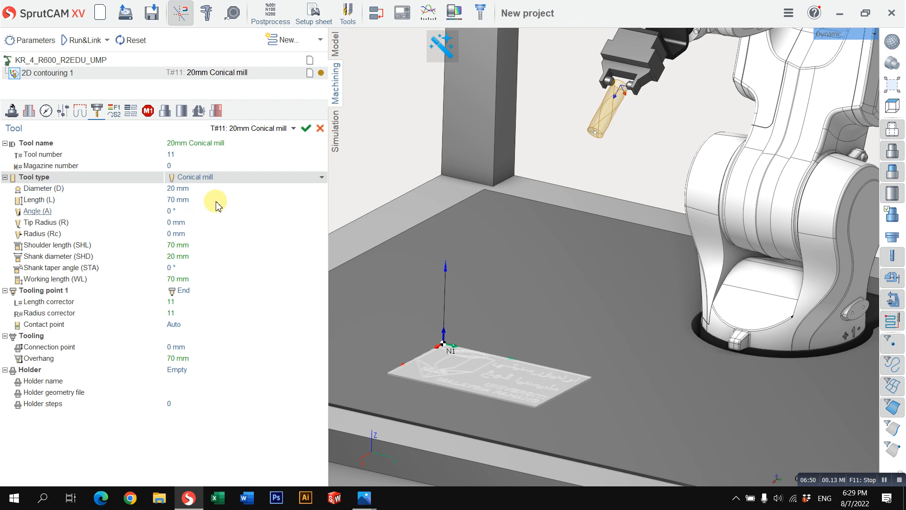
Set the conical mill's angle to 30°, tip radius (R) to 2 mm and radius (Rc) to 20 mm.
{"action": "left_click", "coordinate": [186, 213]}
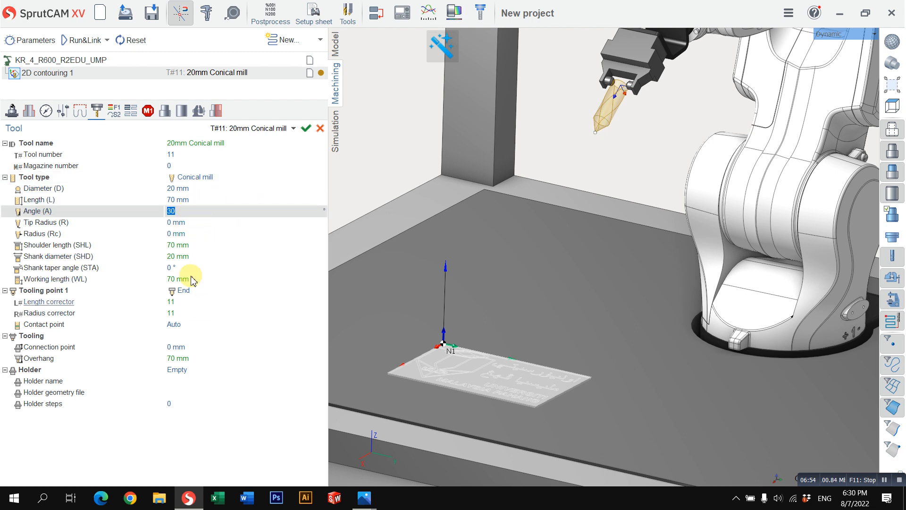
{"action": "left_click", "coordinate": [201, 226]}
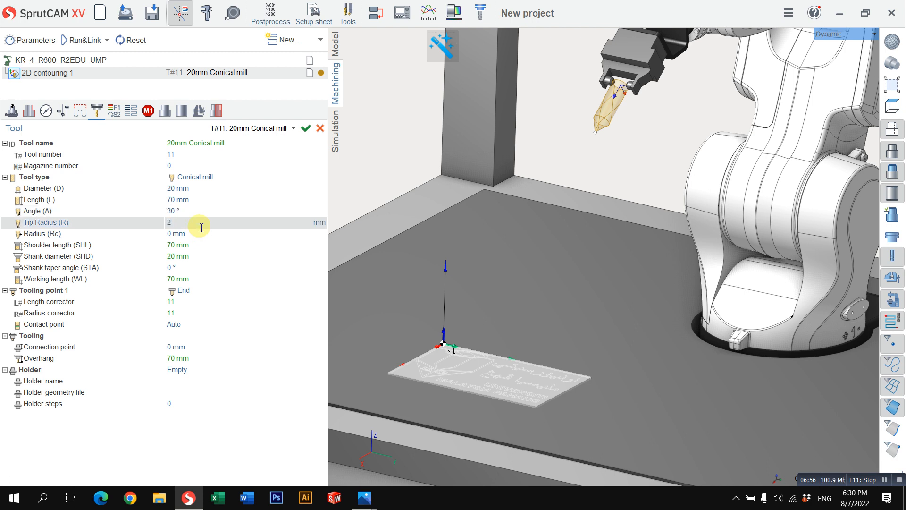
{"action": "left_click", "coordinate": [199, 236]}
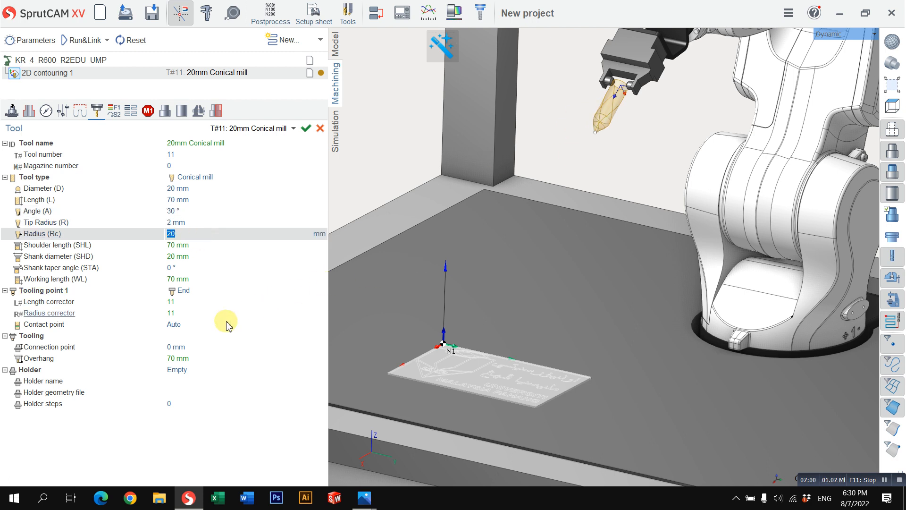
Check the DRAWING_PEN tool's transformation values in the photo 20220705_142132.jpg against the conical mill's overhang dimensions.
{"action": "left_click", "coordinate": [200, 361]}
{"action": "scroll", "coordinate": [625, 125], "scroll_direction": "up", "scroll_amount": 1}
{"action": "scroll", "coordinate": [625, 124], "scroll_direction": "down", "scroll_amount": 4}
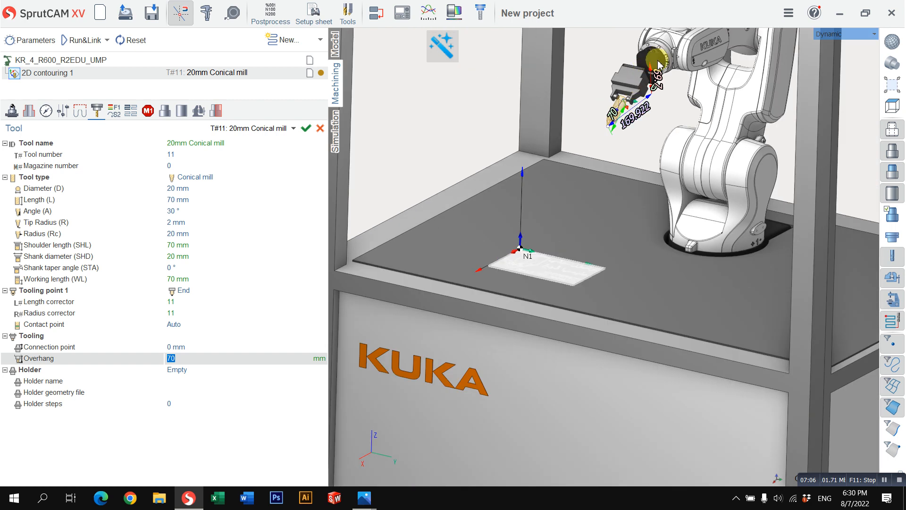
{"action": "scroll", "coordinate": [659, 65], "scroll_direction": "up", "scroll_amount": 2}
{"action": "mouse_move", "coordinate": [364, 504]}
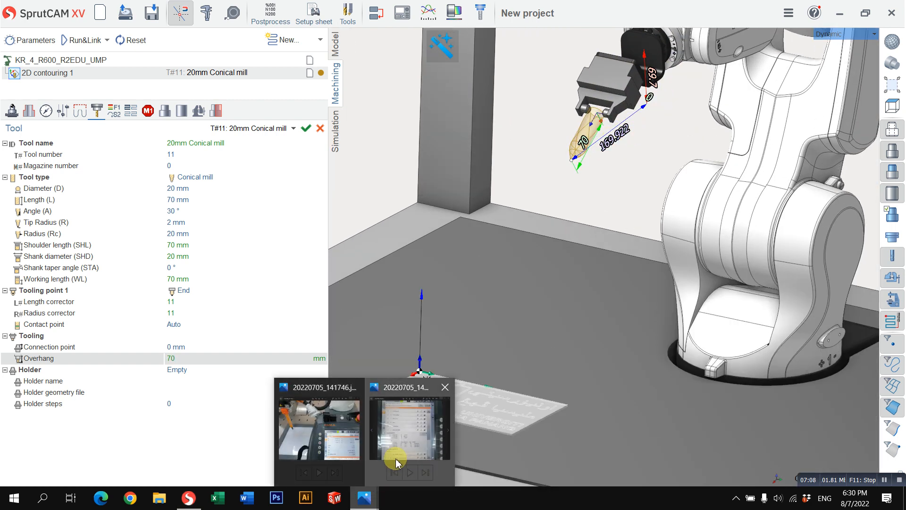
{"action": "left_click", "coordinate": [416, 437]}
{"action": "scroll", "coordinate": [173, 302], "scroll_direction": "up", "scroll_amount": 2}
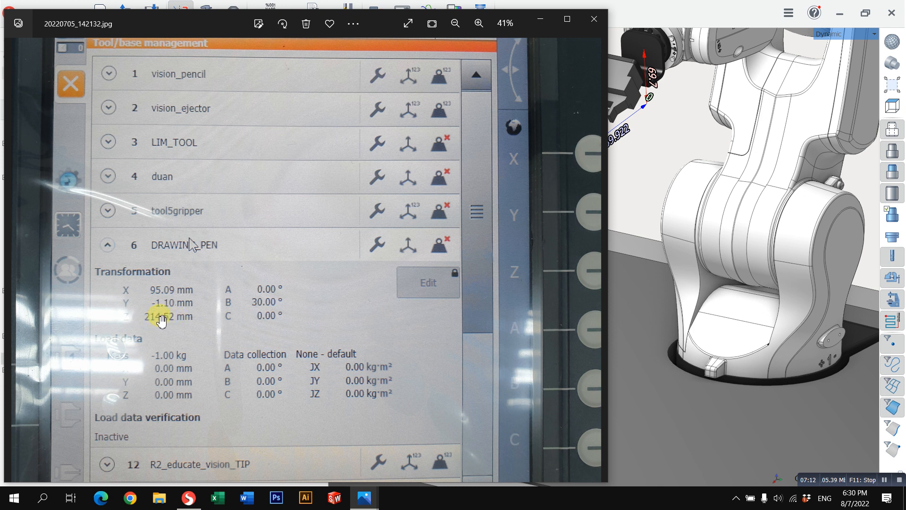
{"action": "left_click", "coordinate": [540, 19]}
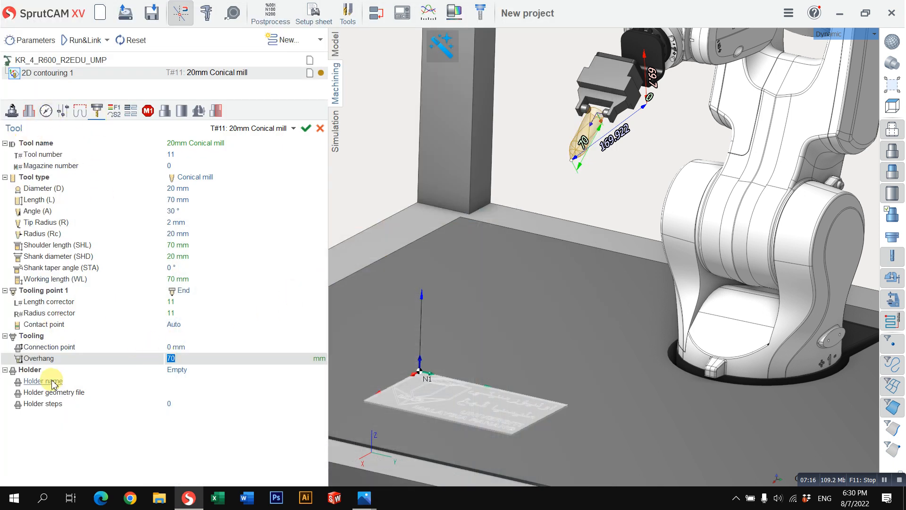
Set the tool tip's distance dimension along the flange's blue axis to 214.52 mm so the overhang adapts.
{"action": "left_click", "coordinate": [175, 359]}
{"action": "left_click_drag", "start_coordinate": [175, 360], "coordinate": [161, 371]}
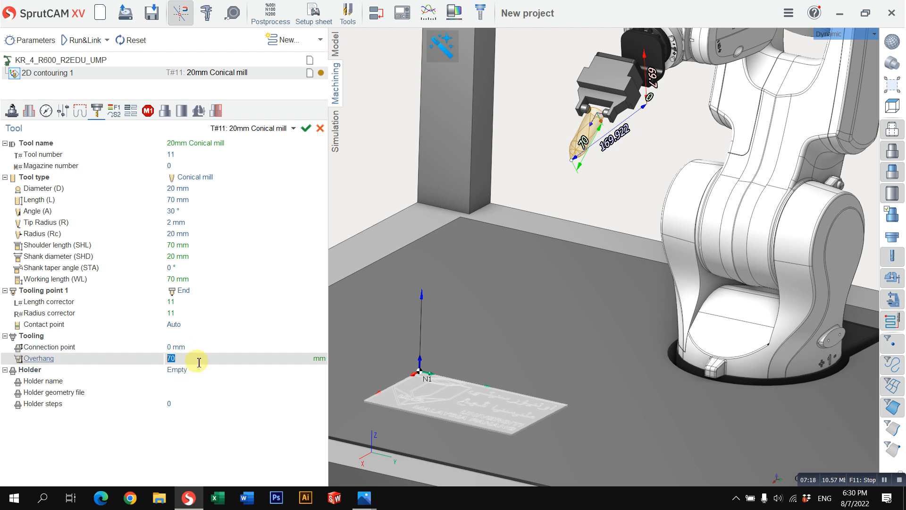
{"action": "left_click", "coordinate": [615, 143]}
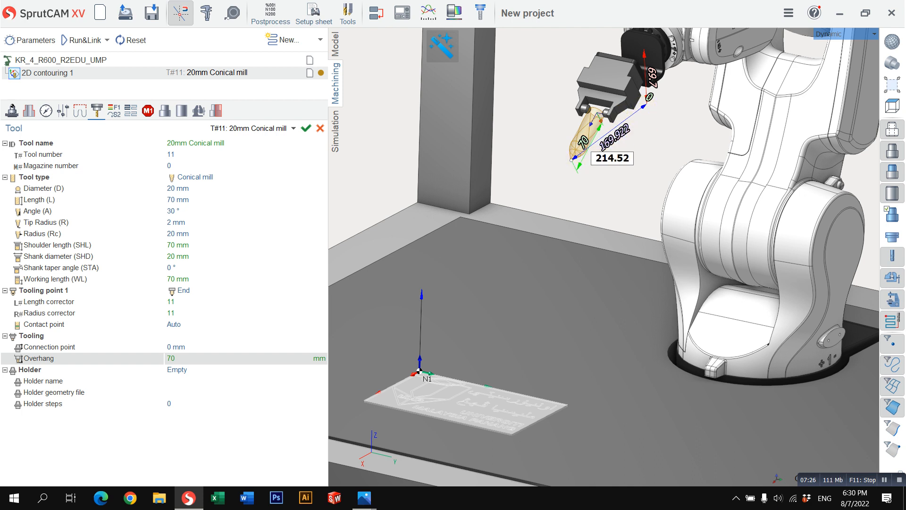
{"action": "key", "text": "Return"}
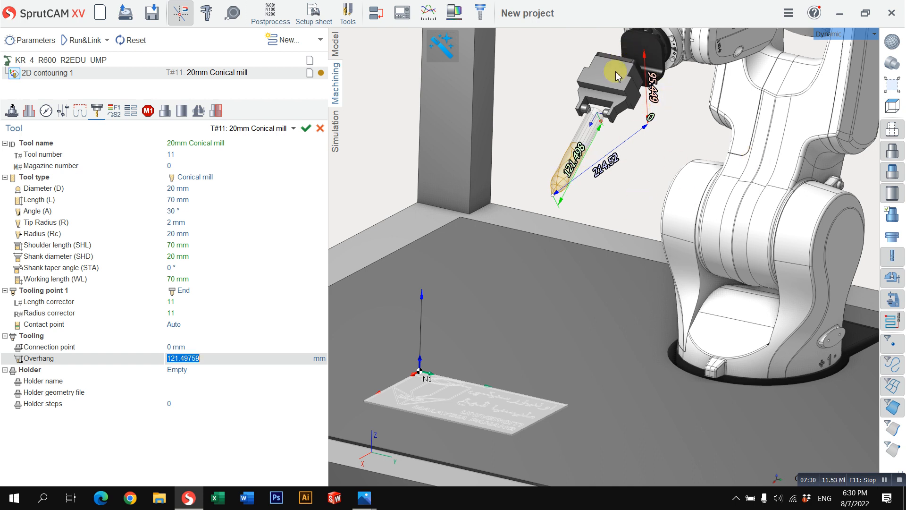
{"action": "middle_click_drag", "start_coordinate": [616, 72], "coordinate": [613, 99]}
{"action": "middle_click_drag", "start_coordinate": [585, 168], "coordinate": [589, 219]}
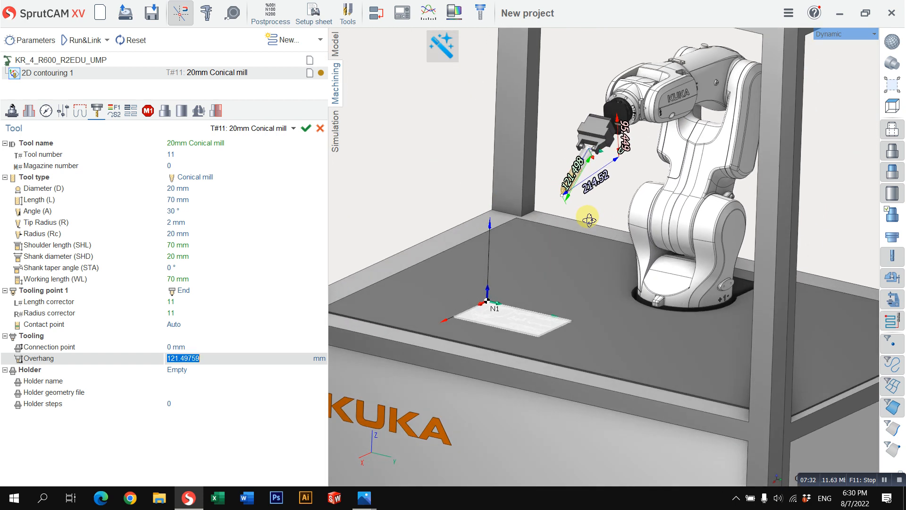
Change the conical mill's tool number to 6, name it DRAWIG TOOL and apply the tool changes.
{"action": "left_click", "coordinate": [192, 146]}
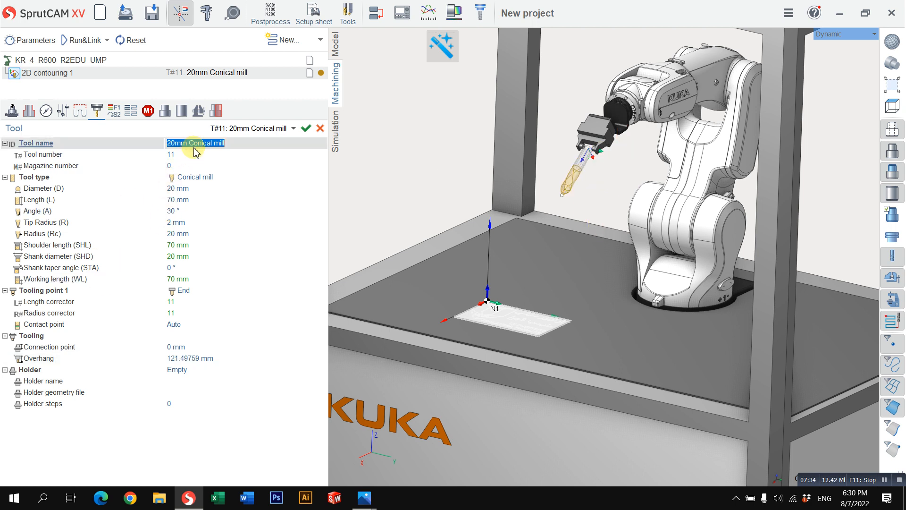
{"action": "left_click", "coordinate": [194, 155]}
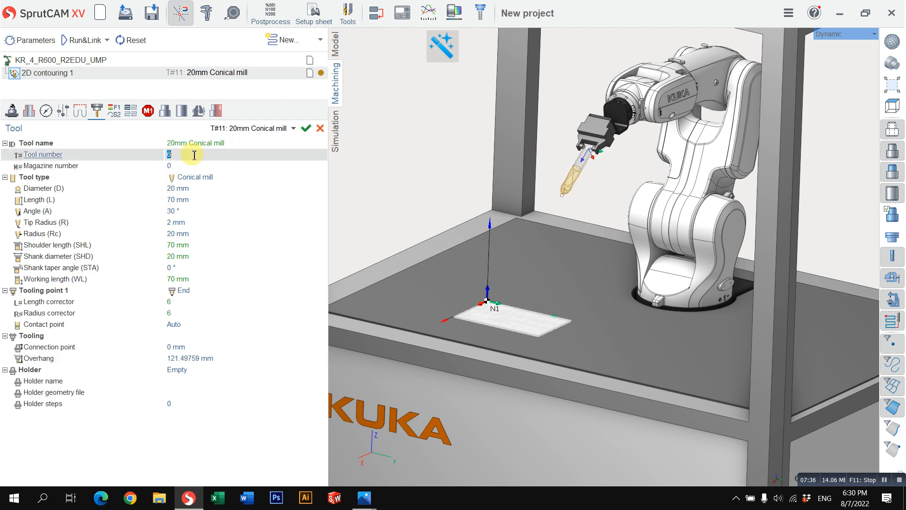
{"action": "left_click", "coordinate": [211, 144]}
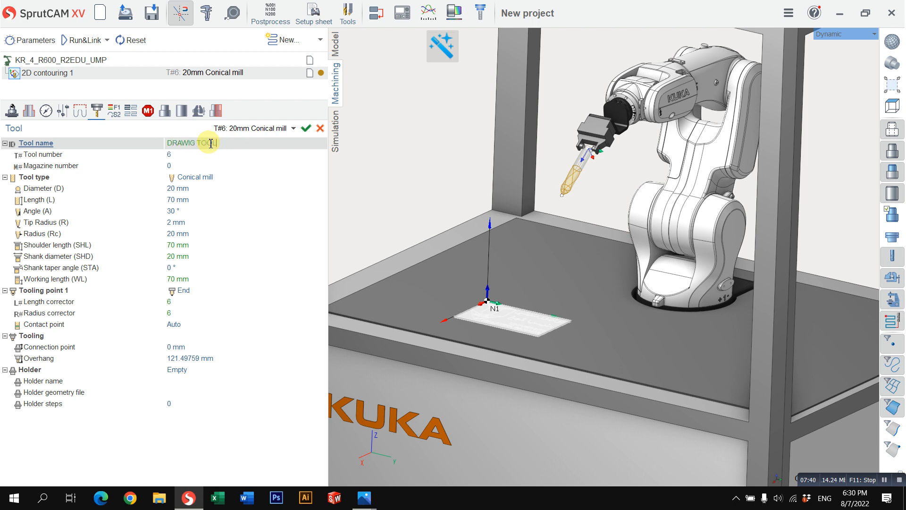
{"action": "left_click", "coordinate": [307, 129]}
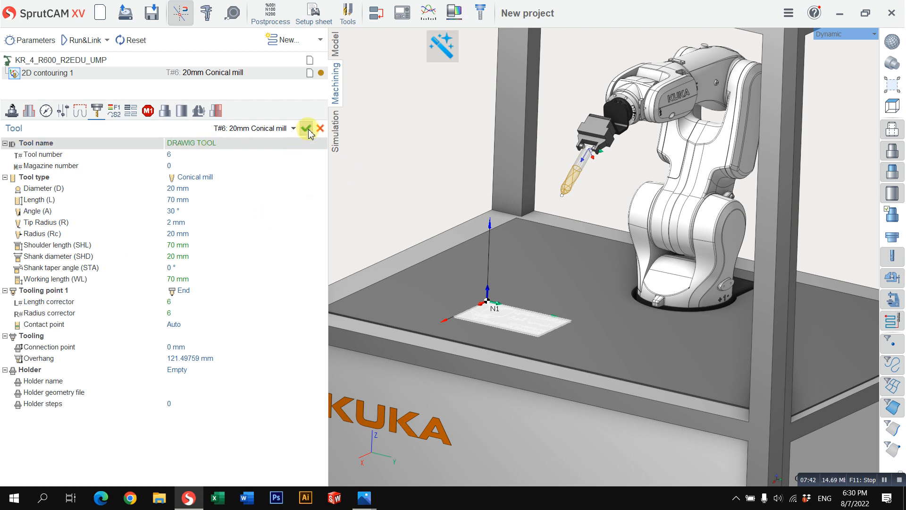
Set the 2D contouring operation's work feed to 50000 mm/min.
{"action": "left_click", "coordinate": [113, 112]}
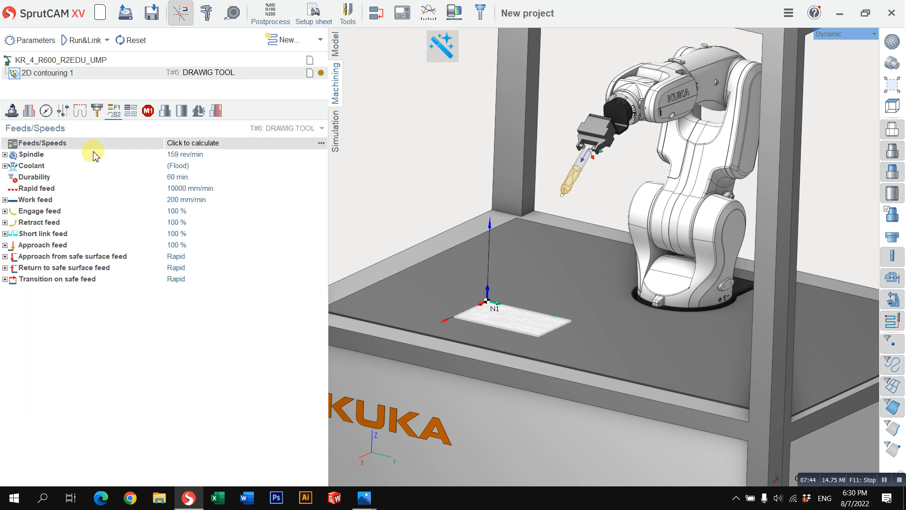
{"action": "left_click", "coordinate": [212, 188]}
{"action": "left_click", "coordinate": [214, 200]}
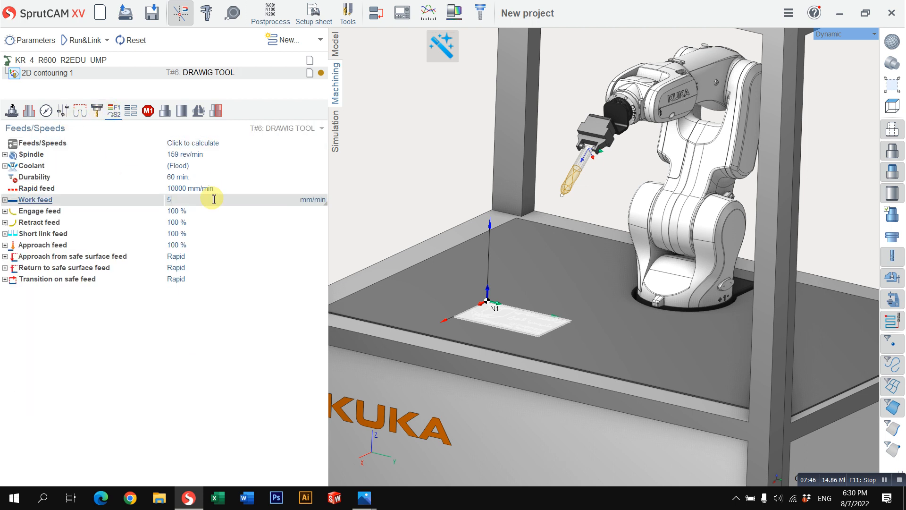
{"action": "left_click", "coordinate": [222, 189]}
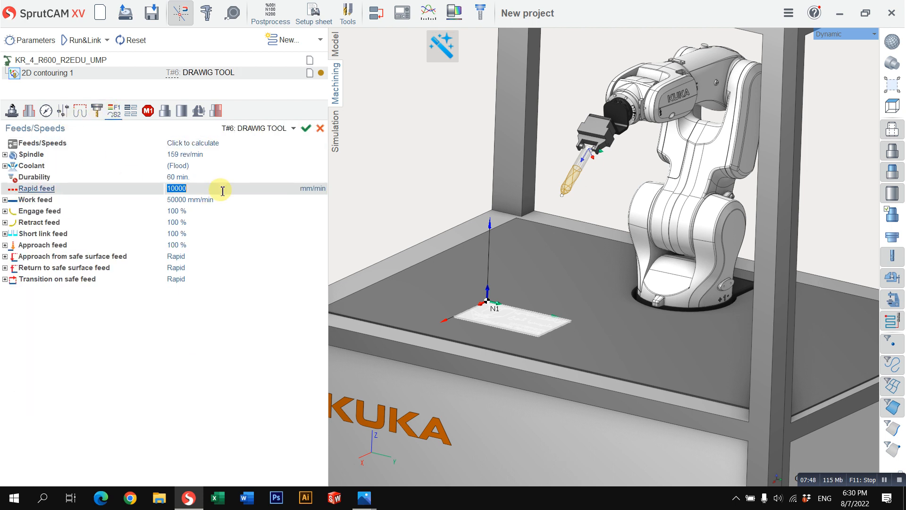
{"action": "left_click", "coordinate": [217, 199]}
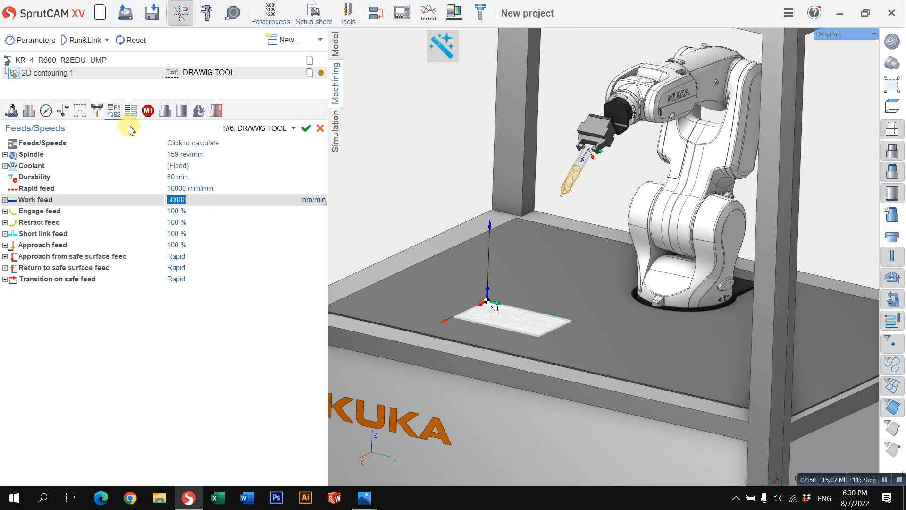
Set the operation's rotary axis positions to A2 -90, A3 90, A5 60 and A6 0.
{"action": "left_click", "coordinate": [13, 113]}
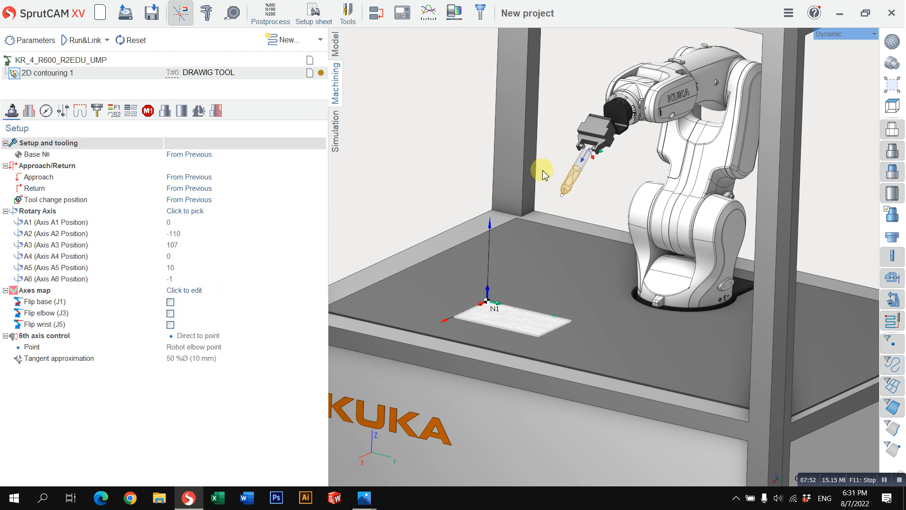
{"action": "left_click", "coordinate": [114, 111]}
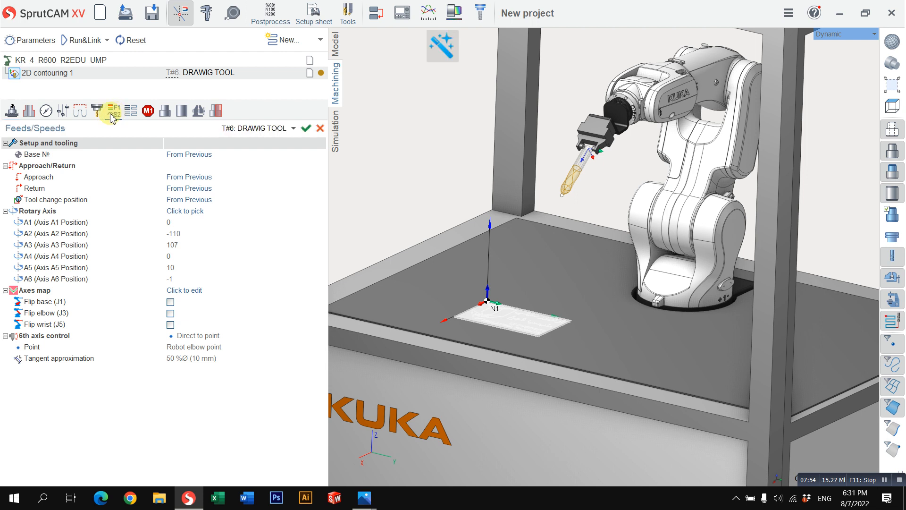
{"action": "left_click", "coordinate": [11, 111]}
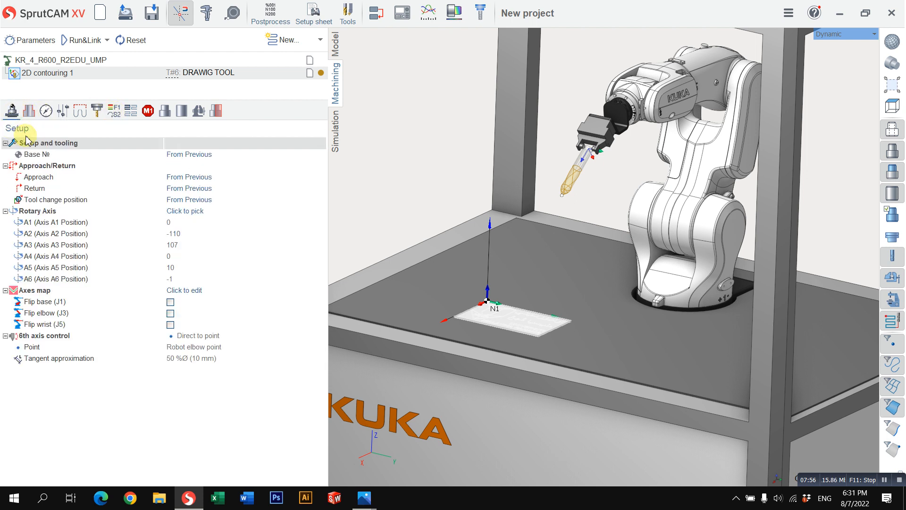
{"action": "left_click", "coordinate": [192, 236]}
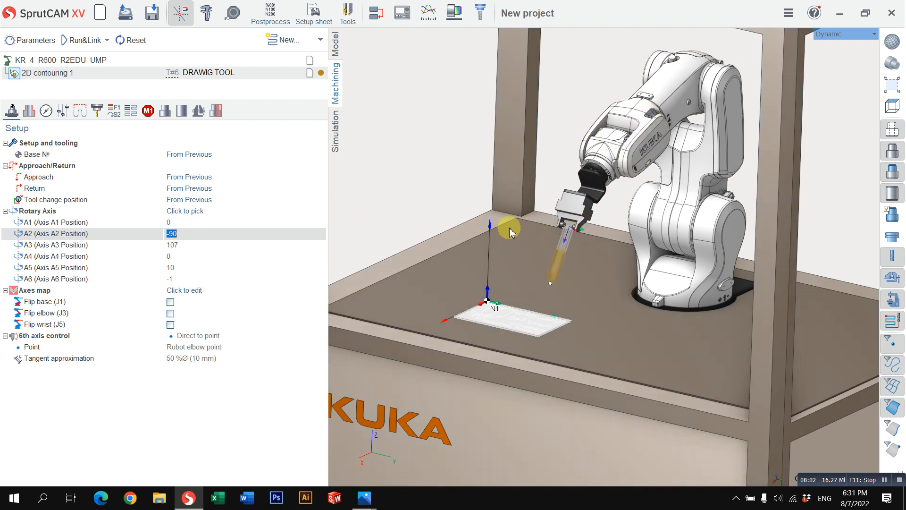
{"action": "scroll", "coordinate": [512, 329], "scroll_direction": "up", "scroll_amount": 3}
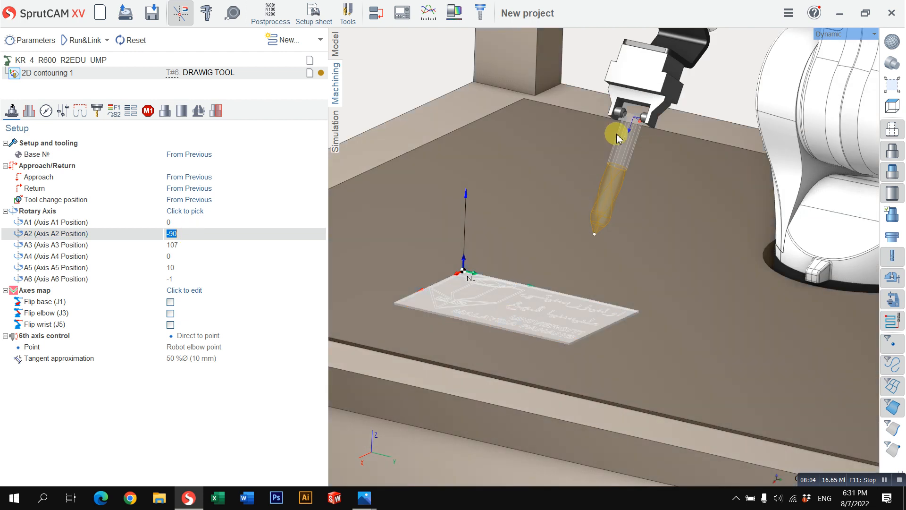
{"action": "left_click", "coordinate": [212, 246]}
{"action": "type", "text": "90"}
{"action": "key", "text": "Return"}
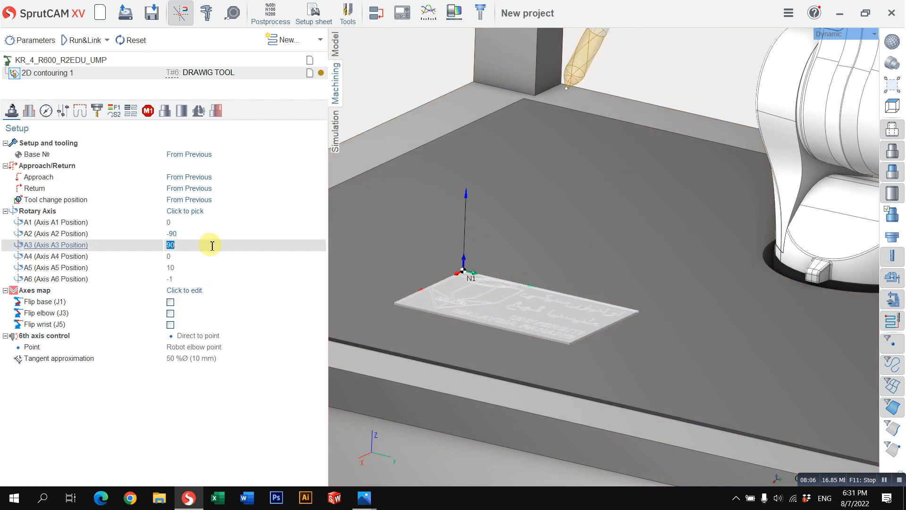
{"action": "left_click", "coordinate": [201, 268]}
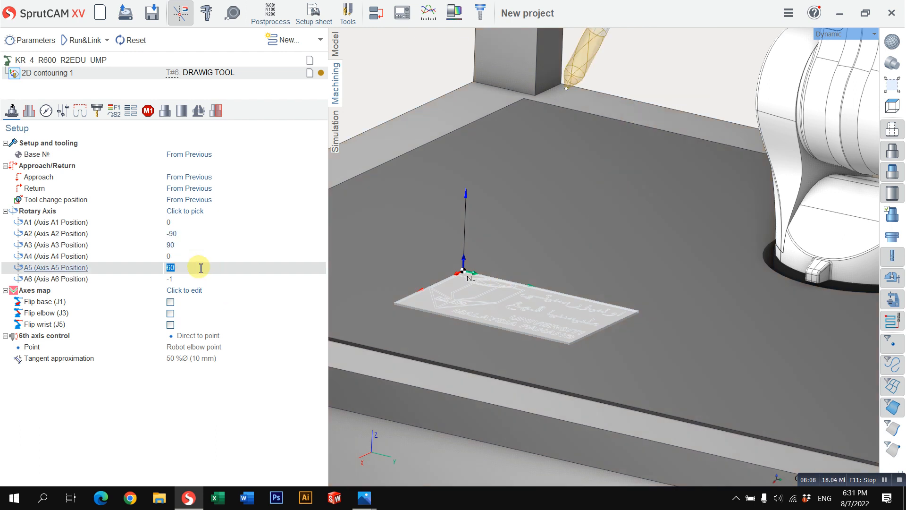
{"action": "left_click", "coordinate": [189, 279]}
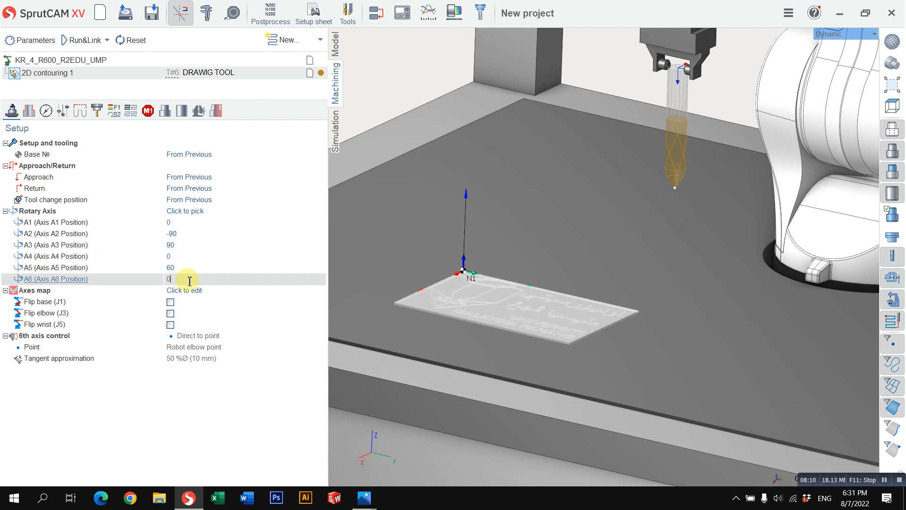
{"action": "key", "text": "Return"}
Examine the robot's pose and the drawing tool's orientation above the workpiece from the front and in perspective.
{"action": "scroll", "coordinate": [514, 248], "scroll_direction": "down", "scroll_amount": 5}
{"action": "middle_click_drag", "start_coordinate": [576, 114], "coordinate": [779, 33]}
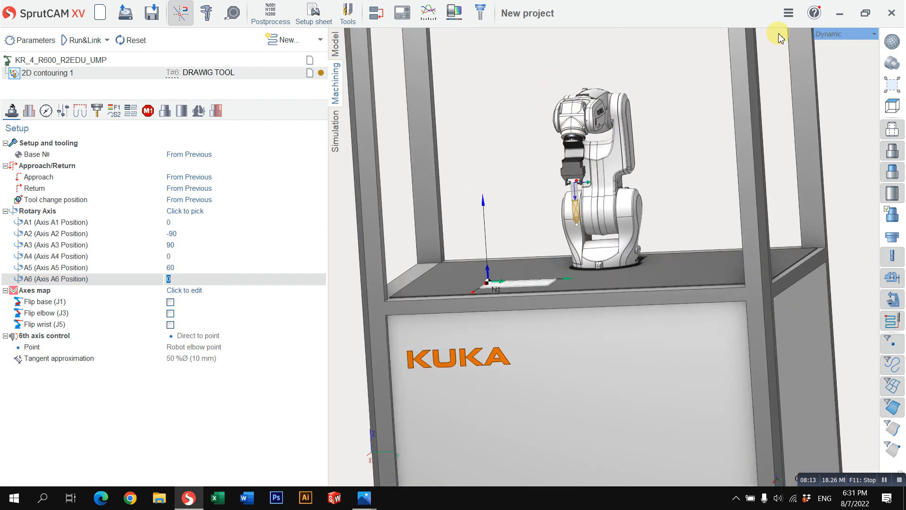
{"action": "left_click", "coordinate": [889, 108]}
{"action": "left_click", "coordinate": [851, 129]}
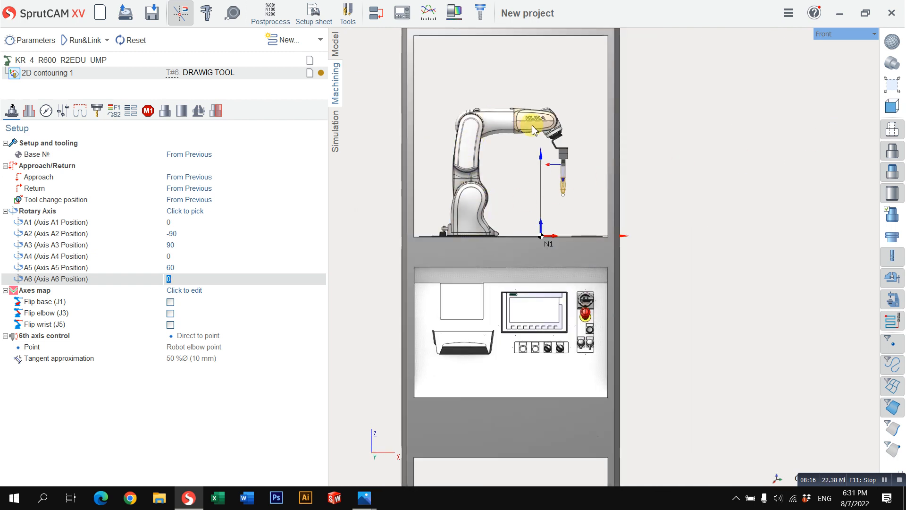
{"action": "scroll", "coordinate": [566, 202], "scroll_direction": "up", "scroll_amount": 3}
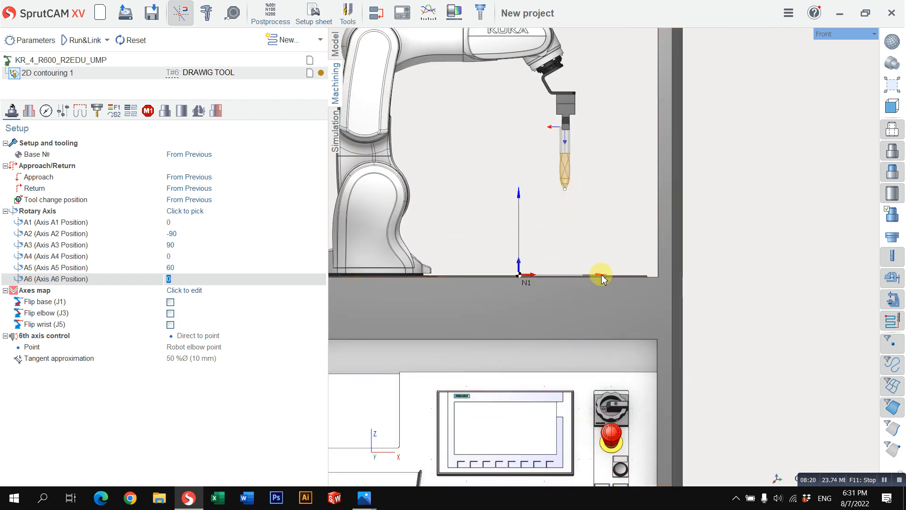
{"action": "scroll", "coordinate": [730, 257], "scroll_direction": "down", "scroll_amount": 3}
{"action": "middle_click_drag", "start_coordinate": [714, 249], "coordinate": [868, 59]}
{"action": "middle_click_drag", "start_coordinate": [756, 247], "coordinate": [744, 273]}
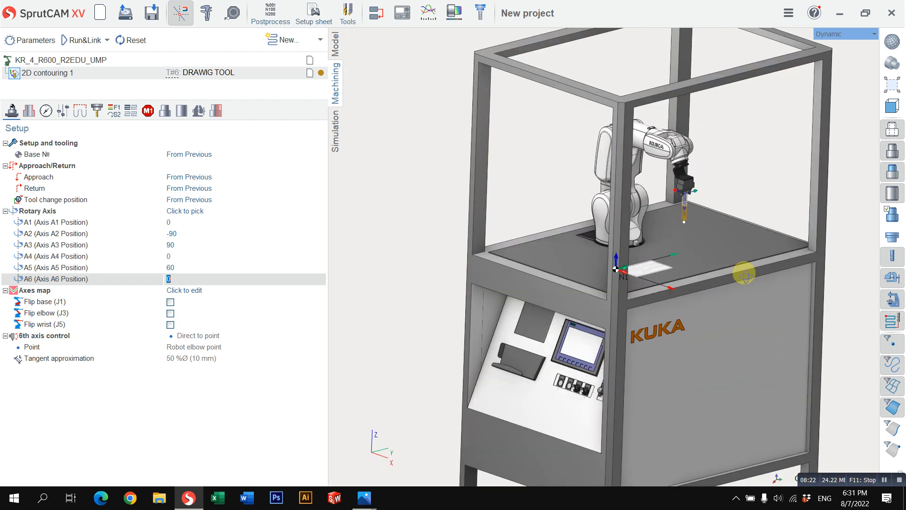
{"action": "scroll", "coordinate": [712, 286], "scroll_direction": "up", "scroll_amount": 2}
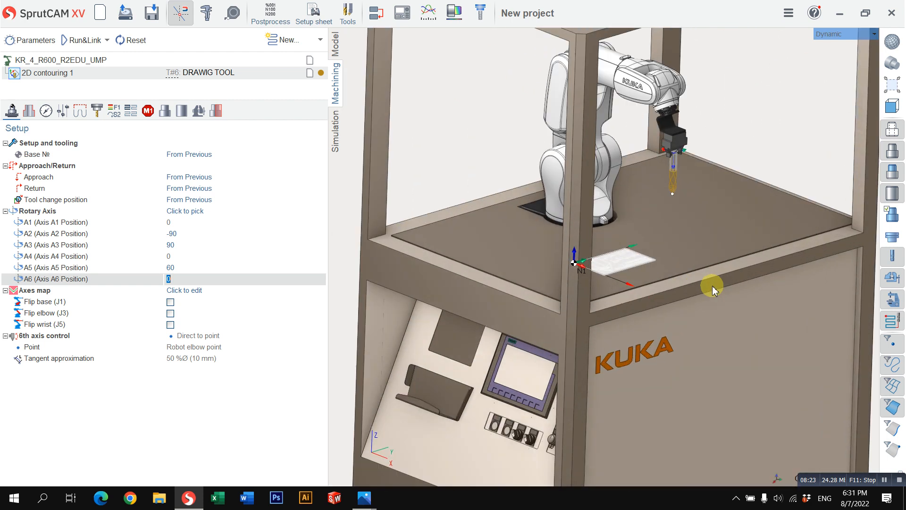
Start a curve item in the operation's job assignment and browse to Layer 1 of UMP_2022_LOGO_NEW.dxf.
{"action": "left_click", "coordinate": [33, 114]}
{"action": "scroll", "coordinate": [602, 263], "scroll_direction": "up", "scroll_amount": 3}
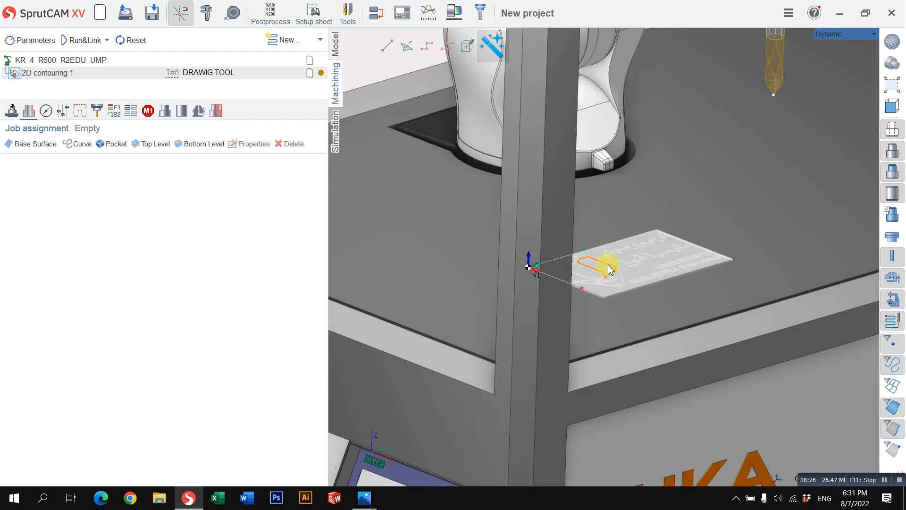
{"action": "middle_click_drag", "start_coordinate": [603, 263], "coordinate": [531, 326]}
{"action": "scroll", "coordinate": [639, 292], "scroll_direction": "up", "scroll_amount": 4}
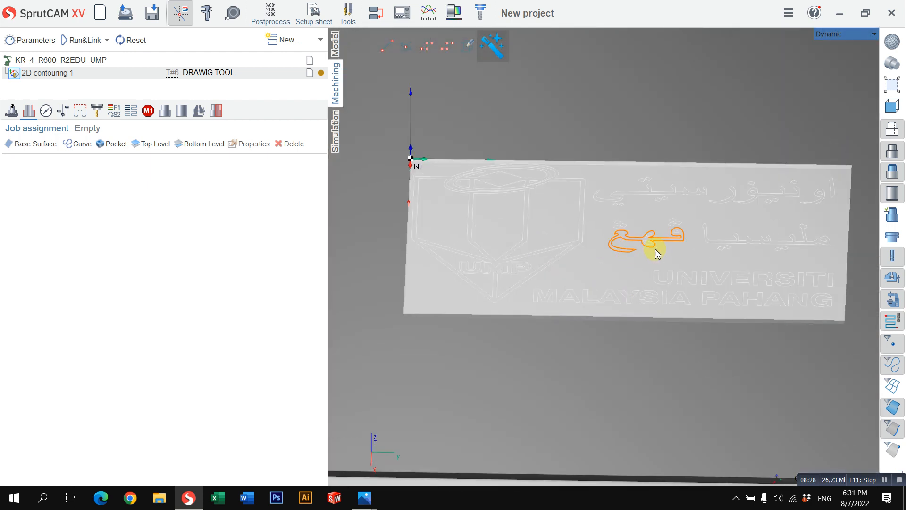
{"action": "middle_click_drag", "start_coordinate": [625, 245], "coordinate": [492, 253]}
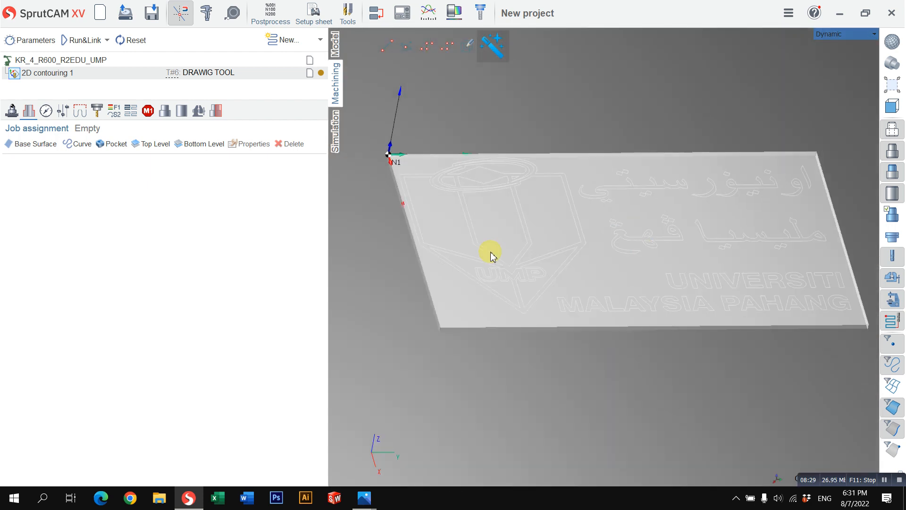
{"action": "left_click", "coordinate": [79, 147]}
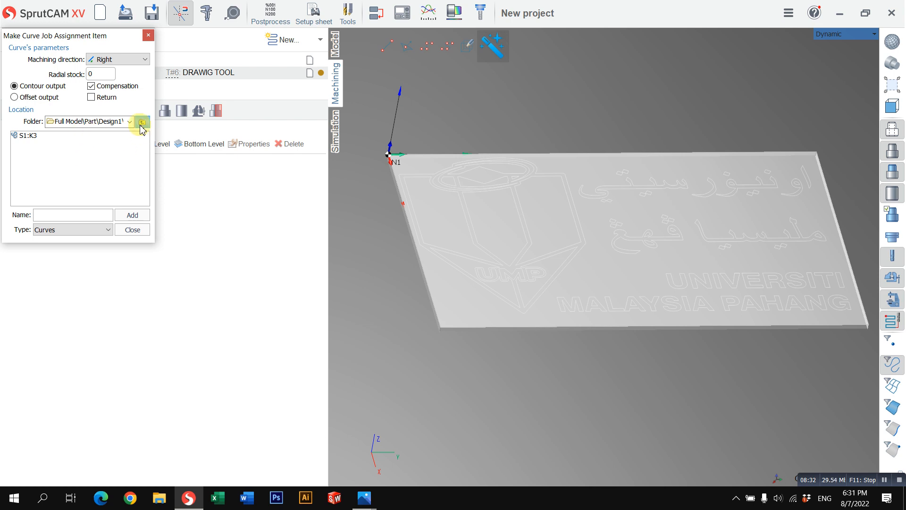
{"action": "left_click", "coordinate": [142, 123]}
{"action": "left_click", "coordinate": [87, 144]}
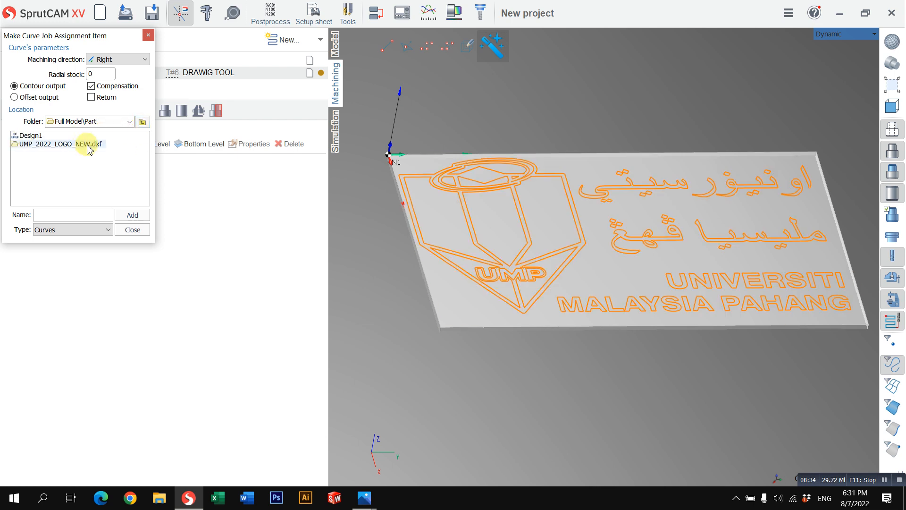
{"action": "double_click", "coordinate": [87, 145]}
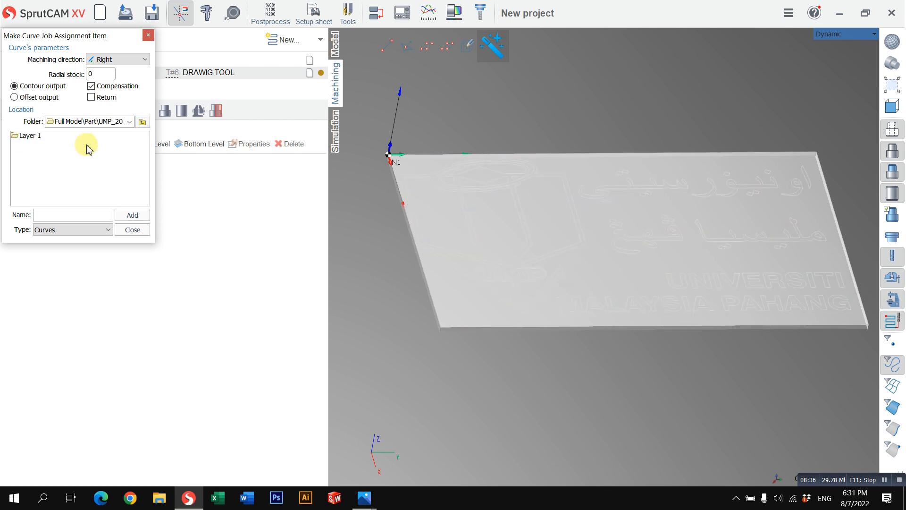
{"action": "left_click", "coordinate": [39, 137]}
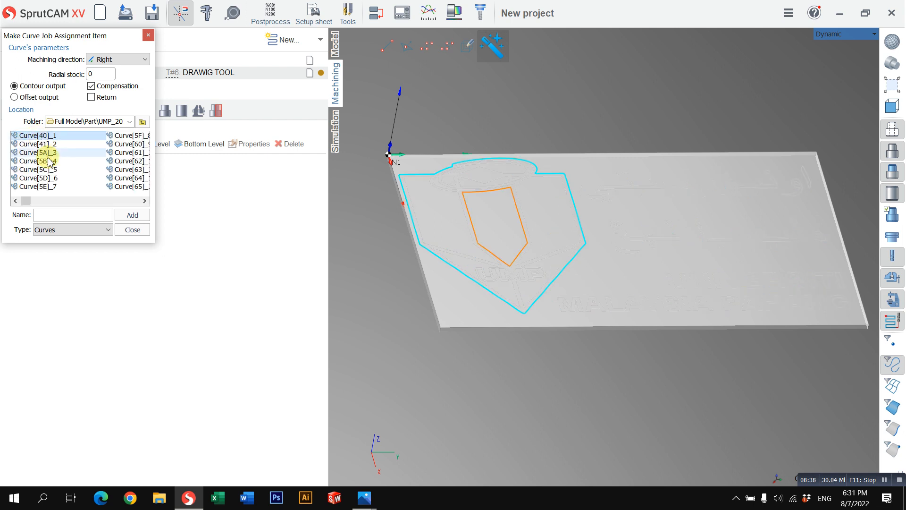
Add the UMP emblem curves from Curve[40]_1 through Curve[67]_16 to the job assignment and finish curve selection.
{"action": "left_click", "coordinate": [52, 187], "text": "shift"}
{"action": "left_click", "coordinate": [123, 187], "text": "shift"}
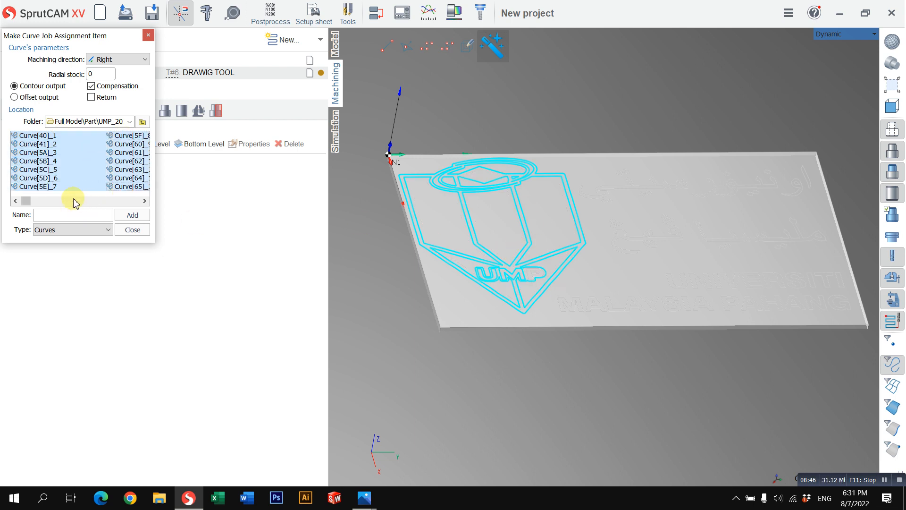
{"action": "left_click", "coordinate": [144, 201]}
{"action": "left_click", "coordinate": [125, 136], "text": "shift"}
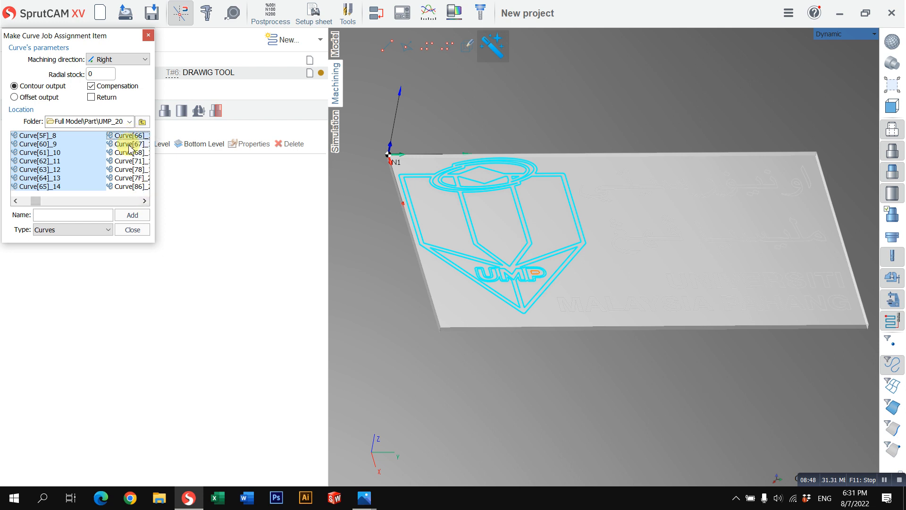
{"action": "scroll", "coordinate": [554, 262], "scroll_direction": "up", "scroll_amount": 5}
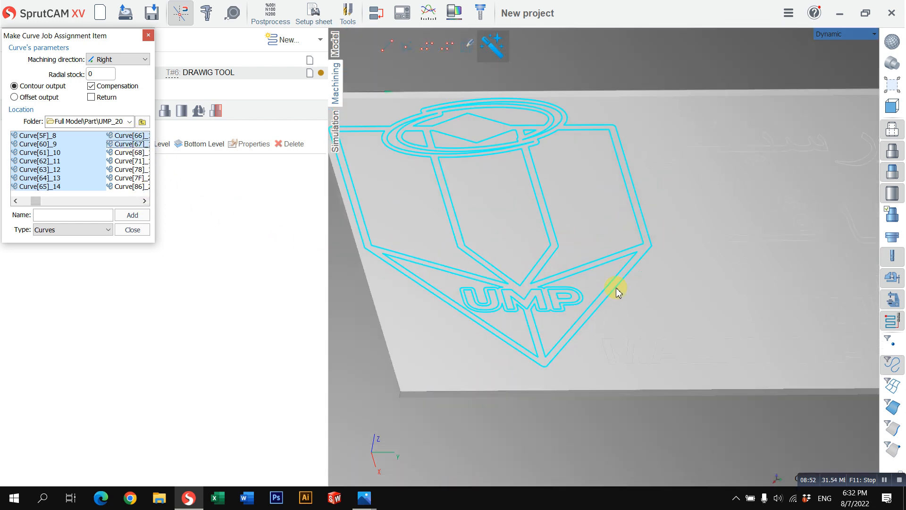
{"action": "scroll", "coordinate": [616, 288], "scroll_direction": "down", "scroll_amount": 5}
{"action": "scroll", "coordinate": [561, 265], "scroll_direction": "up", "scroll_amount": 5}
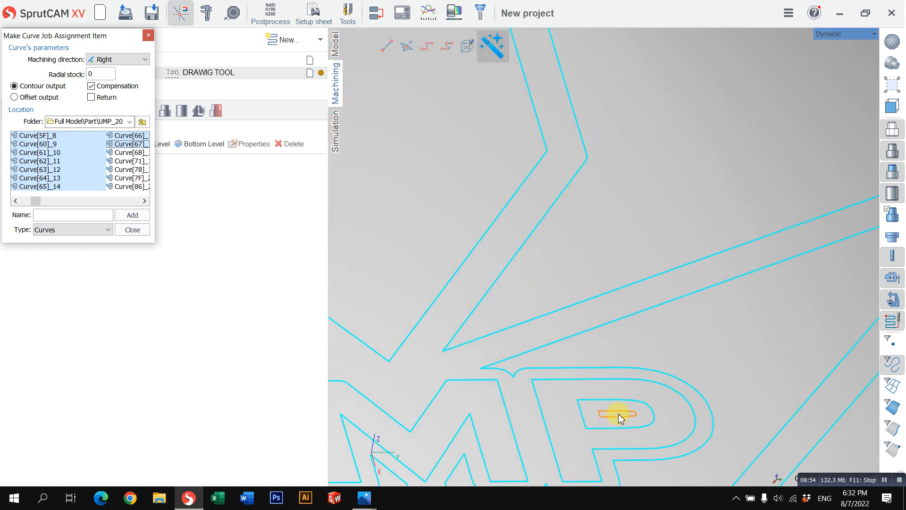
{"action": "scroll", "coordinate": [658, 405], "scroll_direction": "down", "scroll_amount": 5}
{"action": "scroll", "coordinate": [595, 177], "scroll_direction": "down", "scroll_amount": 3}
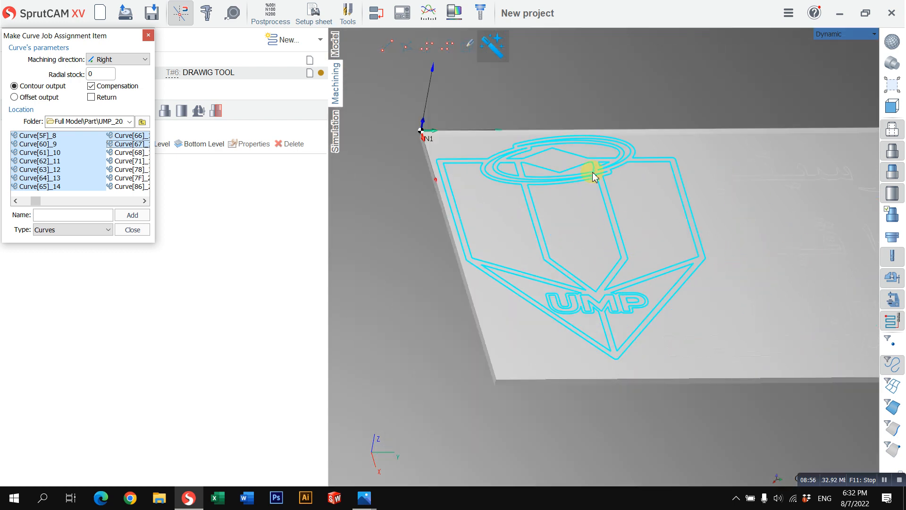
{"action": "left_click", "coordinate": [130, 216]}
{"action": "left_click", "coordinate": [138, 233]}
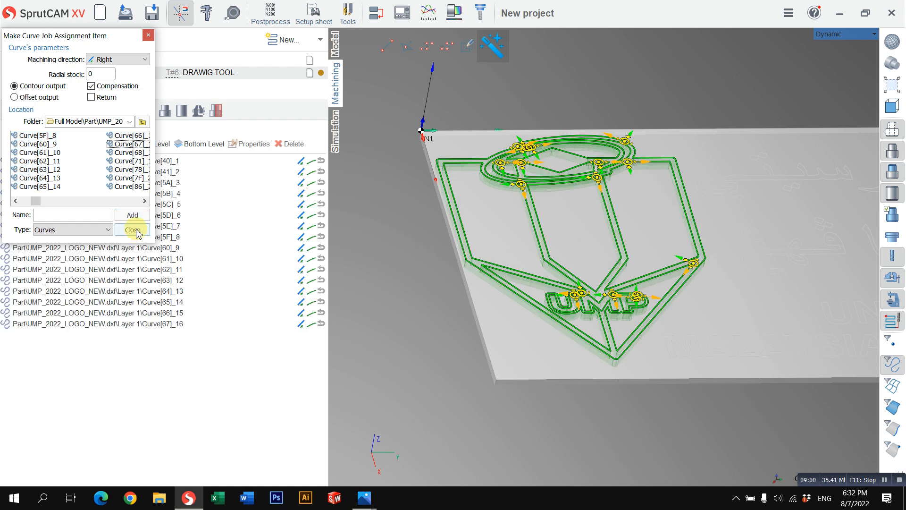
{"action": "scroll", "coordinate": [660, 160], "scroll_direction": "down", "scroll_amount": 5}
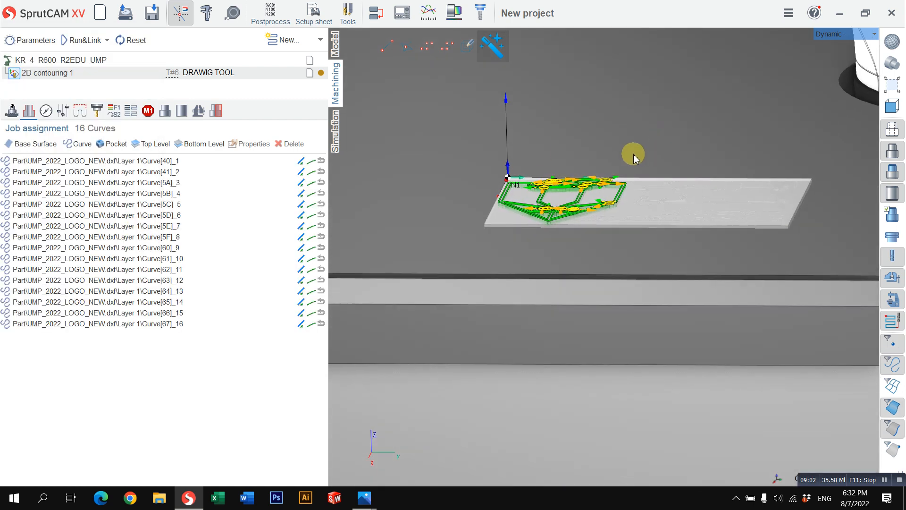
Specify the operation's depth of cut by count, with a value of 1.
{"action": "left_click", "coordinate": [45, 111]}
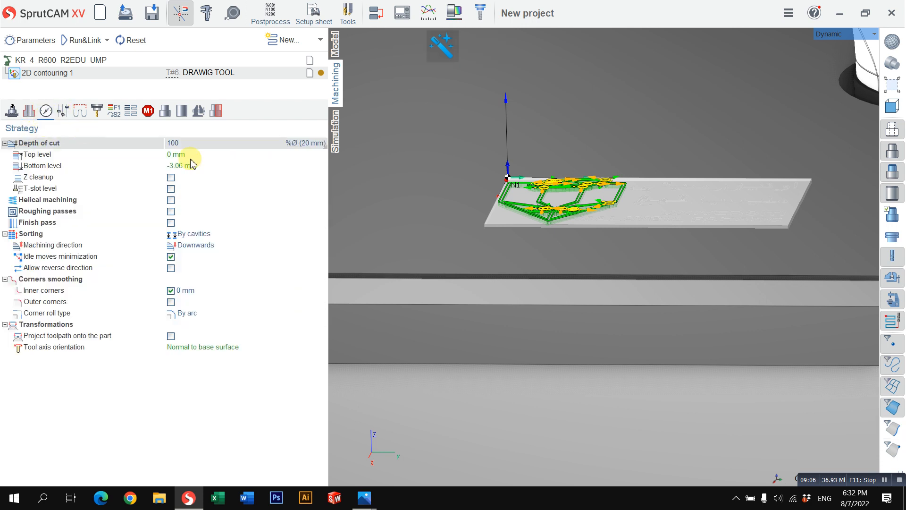
{"action": "left_click", "coordinate": [315, 149]}
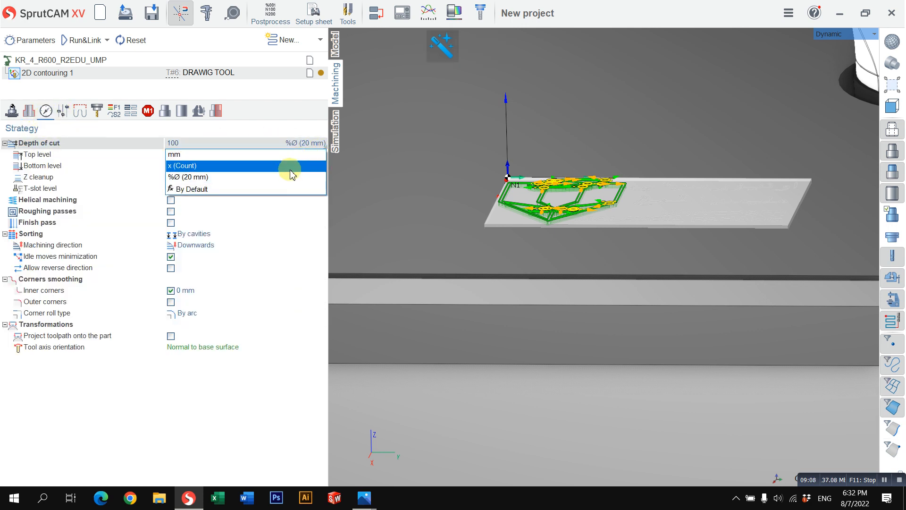
{"action": "left_click", "coordinate": [289, 169]}
{"action": "left_click", "coordinate": [194, 147]}
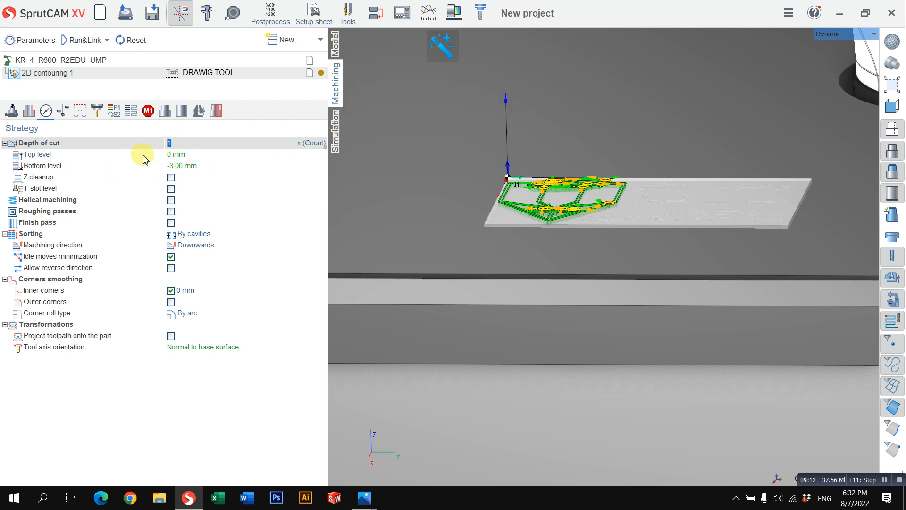
Set the machining bottom level to -0.15 mm.
{"action": "scroll", "coordinate": [512, 178], "scroll_direction": "up", "scroll_amount": 2}
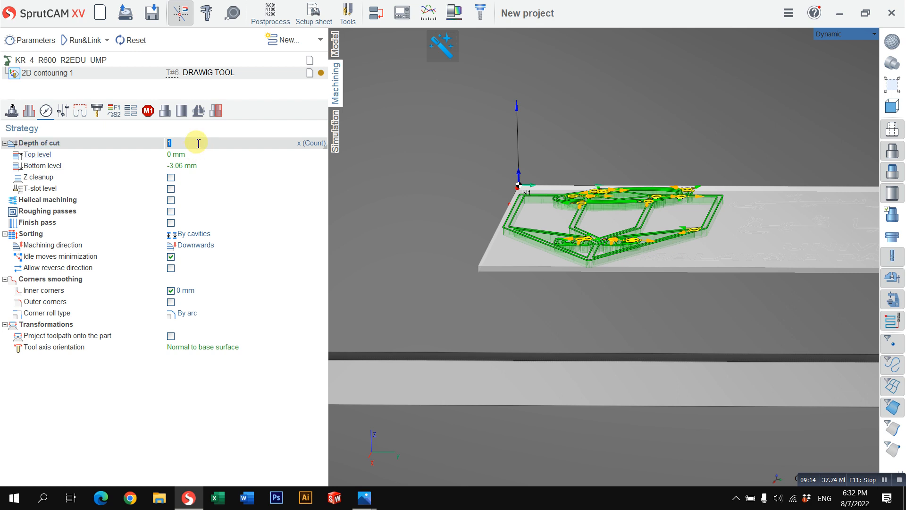
{"action": "left_click", "coordinate": [194, 166]}
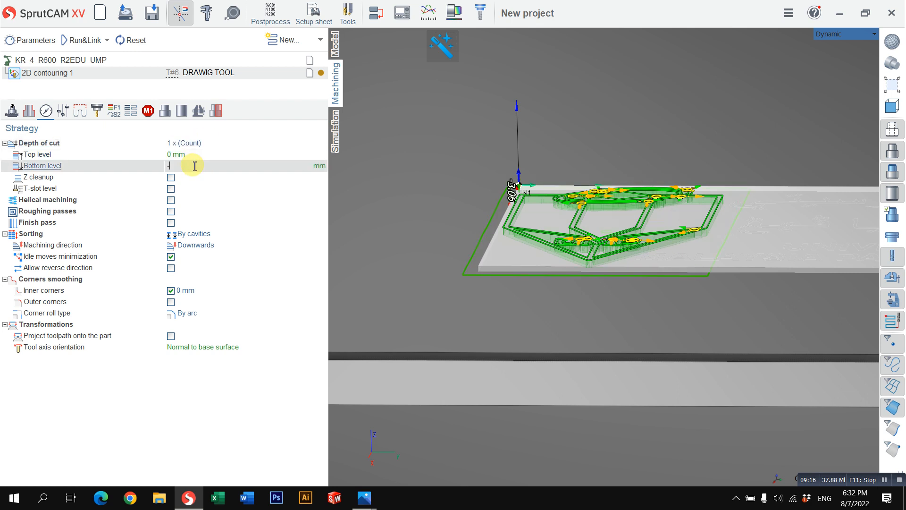
{"action": "type", "text": "-0.15"}
{"action": "key", "text": "Return"}
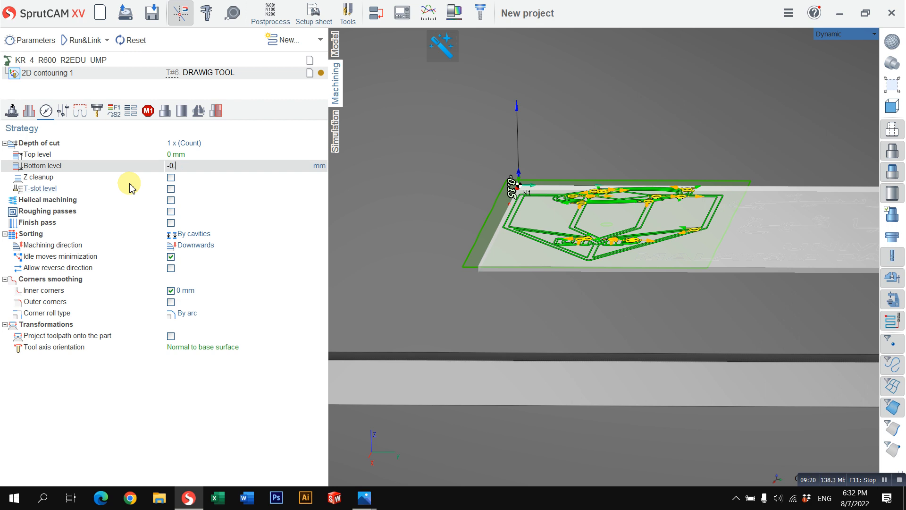
{"action": "key", "text": "Return"}
{"action": "scroll", "coordinate": [752, 202], "scroll_direction": "up", "scroll_amount": 3}
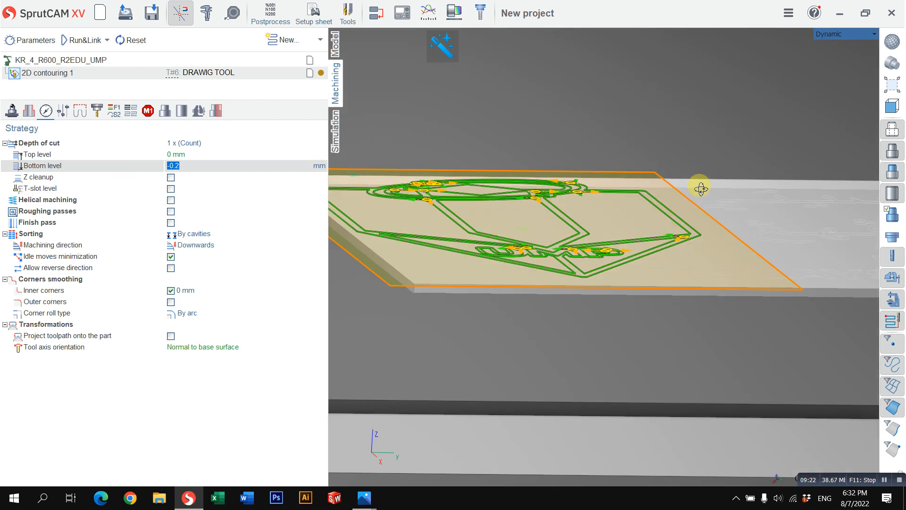
{"action": "scroll", "coordinate": [673, 250], "scroll_direction": "down", "scroll_amount": 3}
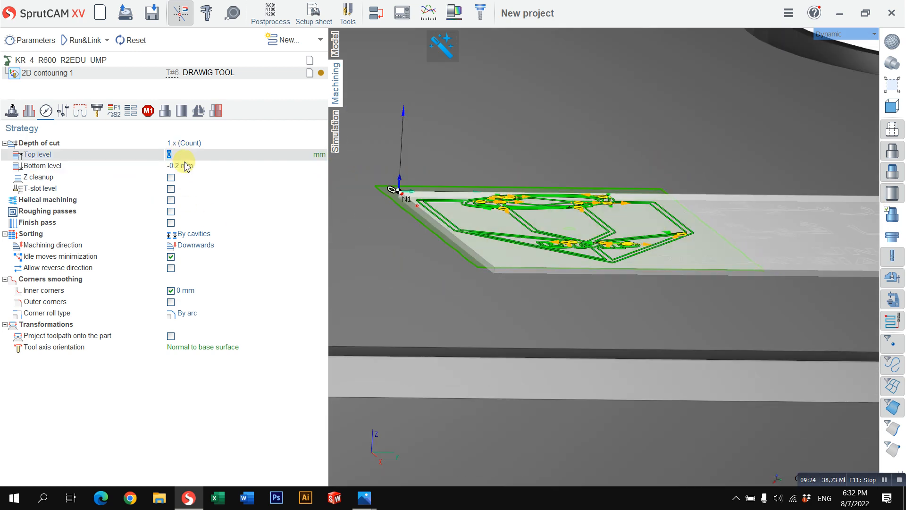
{"action": "left_click", "coordinate": [199, 169]}
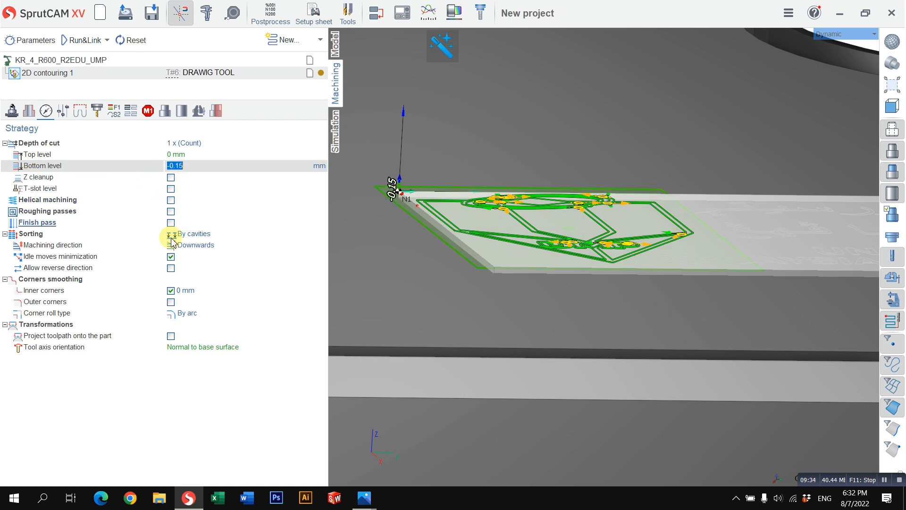
Open the safe level value in the operation's links and leads settings.
{"action": "left_click", "coordinate": [63, 111]}
{"action": "left_click", "coordinate": [78, 111]}
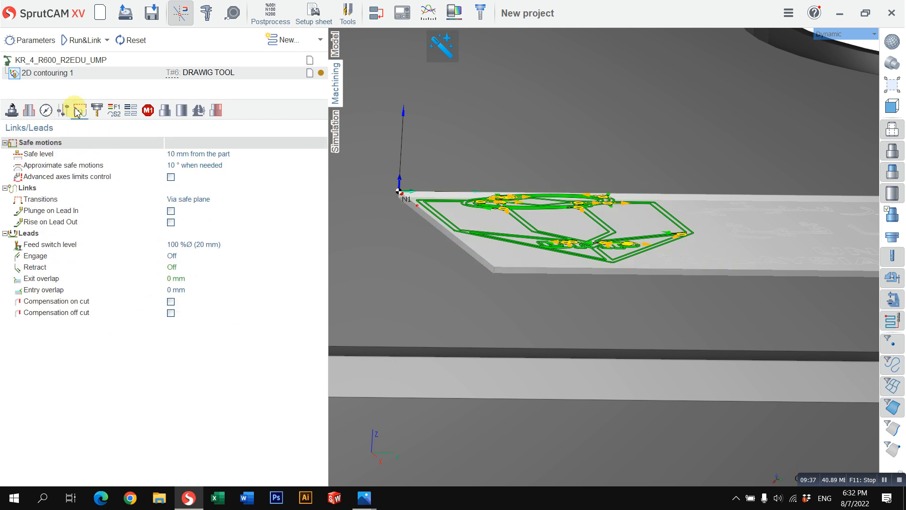
{"action": "left_click", "coordinate": [48, 154]}
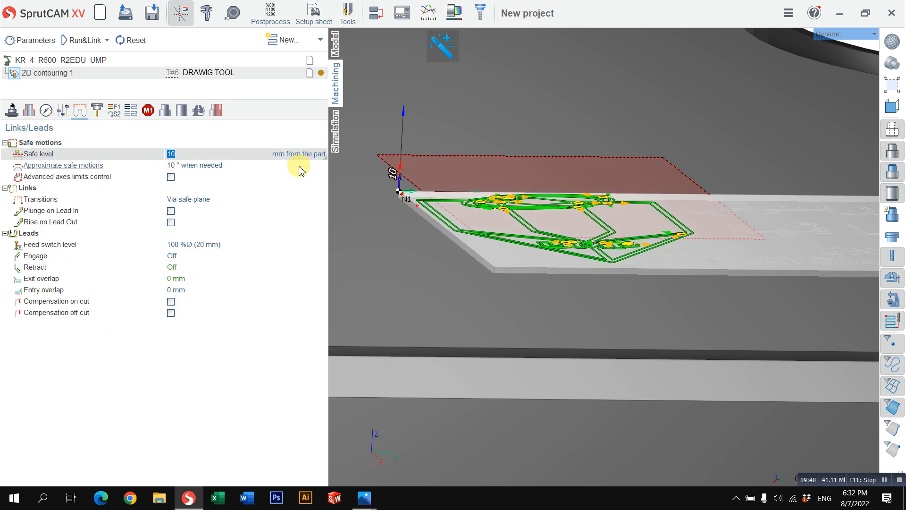
Try measuring the safe level in mm from origin and return it to mm from the part.
{"action": "left_click", "coordinate": [299, 155]}
{"action": "left_click", "coordinate": [262, 168]}
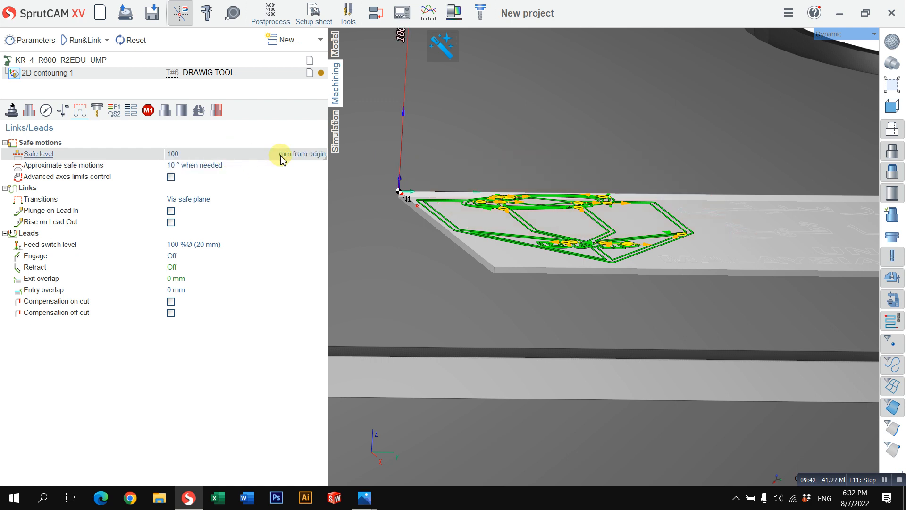
{"action": "left_click", "coordinate": [302, 156]}
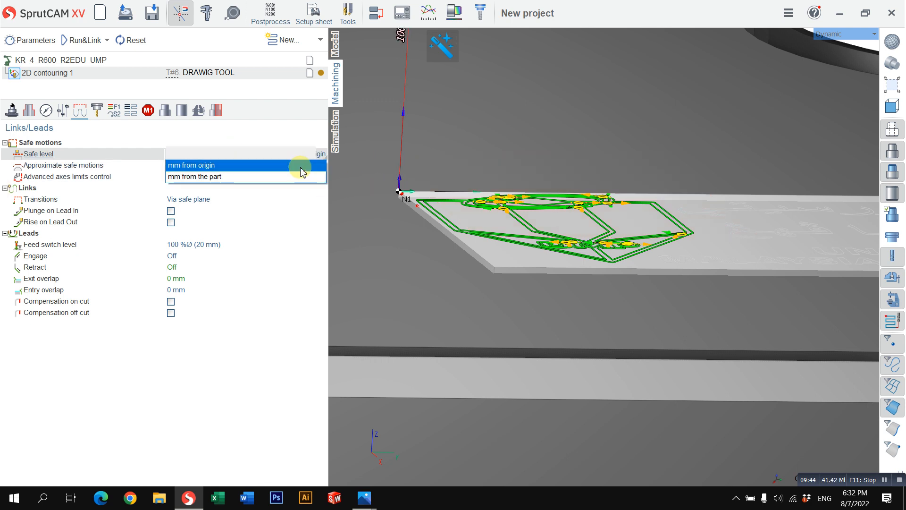
{"action": "left_click", "coordinate": [302, 169]}
{"action": "left_click", "coordinate": [304, 154]}
{"action": "left_click", "coordinate": [289, 176]}
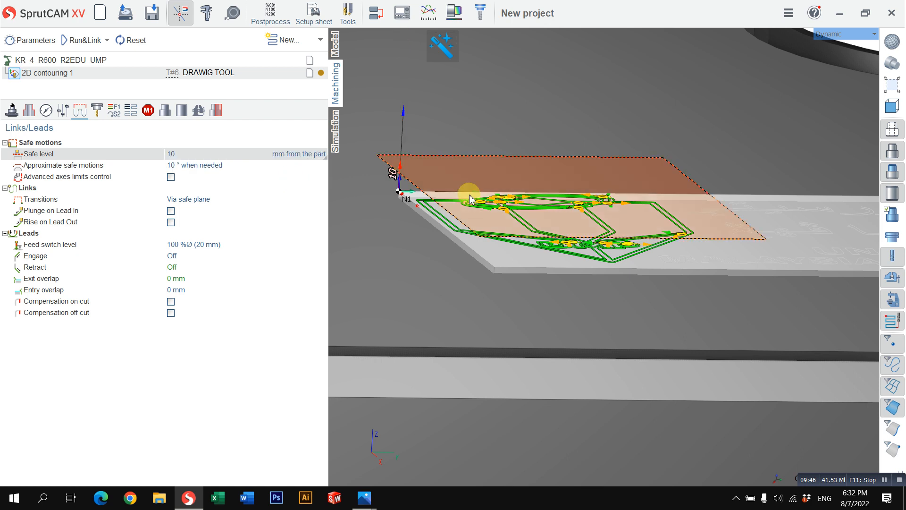
Set the safe level to 20 mm from the part.
{"action": "scroll", "coordinate": [469, 198], "scroll_direction": "down", "scroll_amount": 2}
{"action": "middle_click_drag", "start_coordinate": [470, 198], "coordinate": [445, 180]}
{"action": "scroll", "coordinate": [451, 190], "scroll_direction": "up", "scroll_amount": 2}
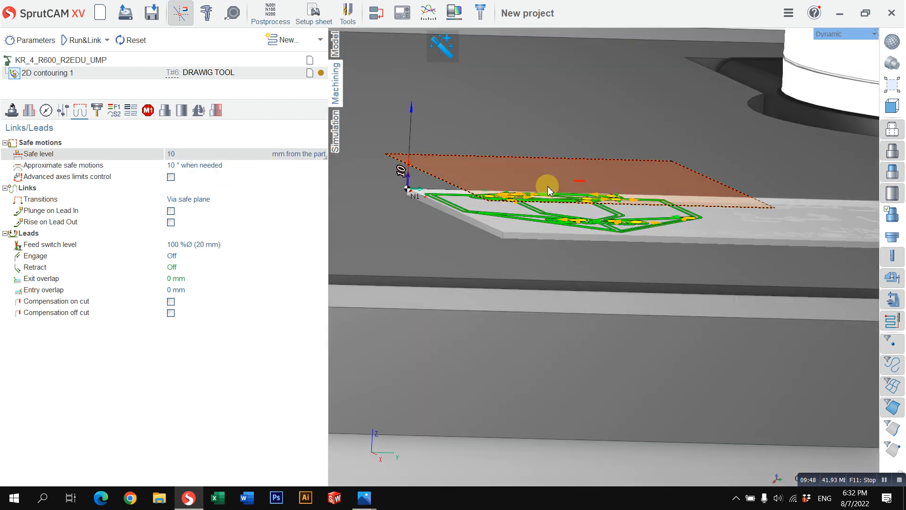
{"action": "left_click", "coordinate": [213, 156]}
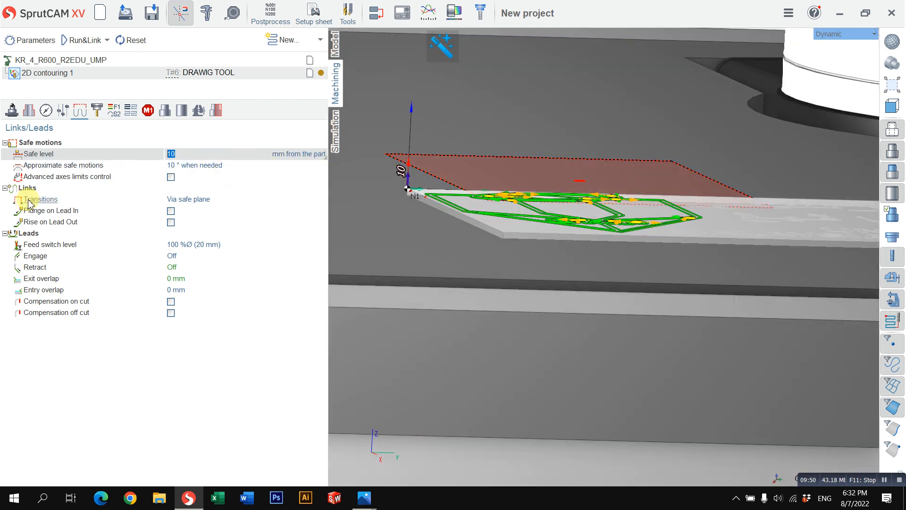
{"action": "key", "text": "Return"}
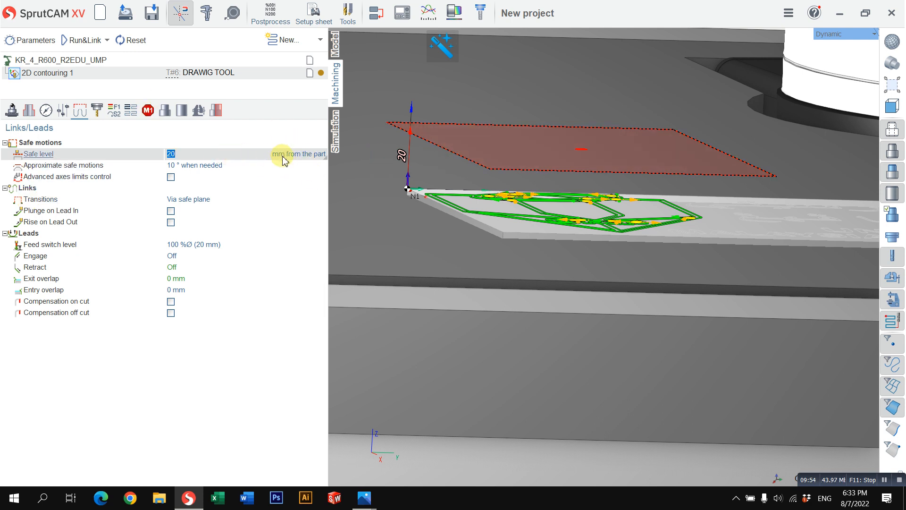
Define the feed switch level in mm (Level) and set it to 20 mm.
{"action": "left_click", "coordinate": [263, 246]}
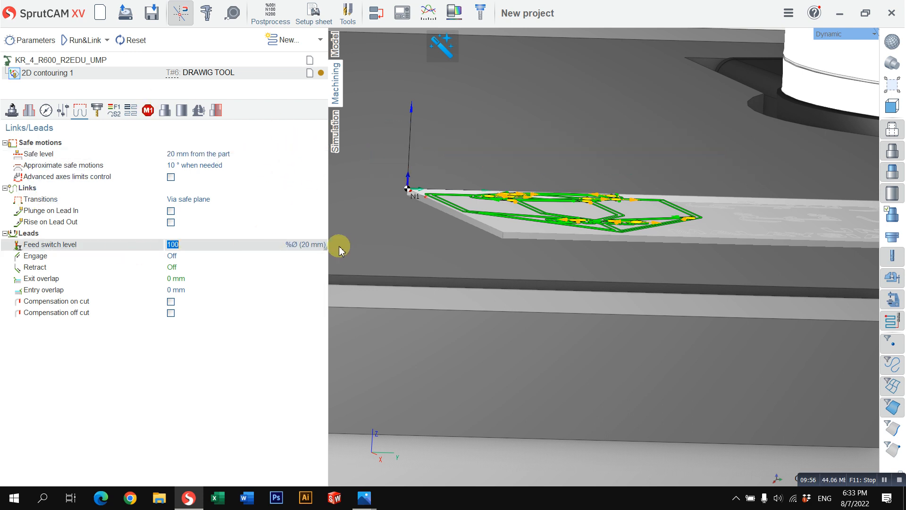
{"action": "left_click", "coordinate": [307, 249]}
{"action": "left_click", "coordinate": [278, 255]}
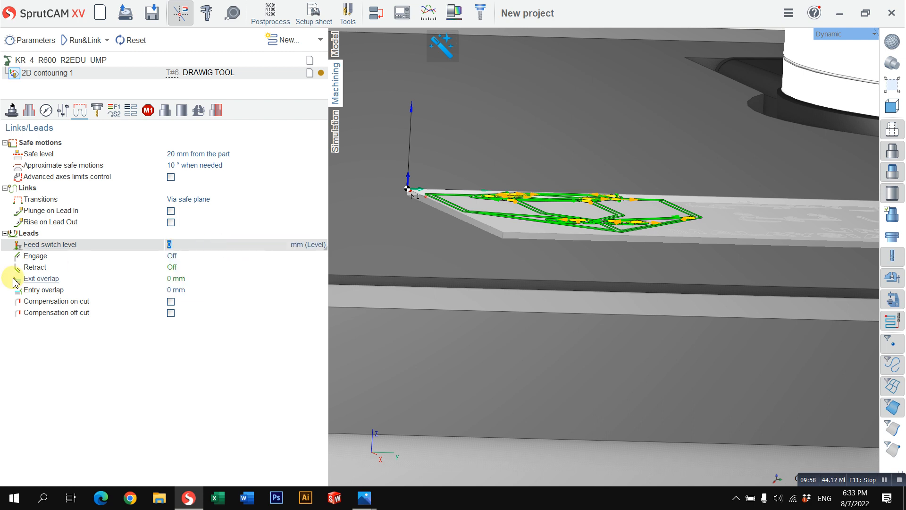
Set the link transitions to By level with a level of 5 mm.
{"action": "left_click", "coordinate": [197, 200]}
{"action": "left_click", "coordinate": [204, 200]}
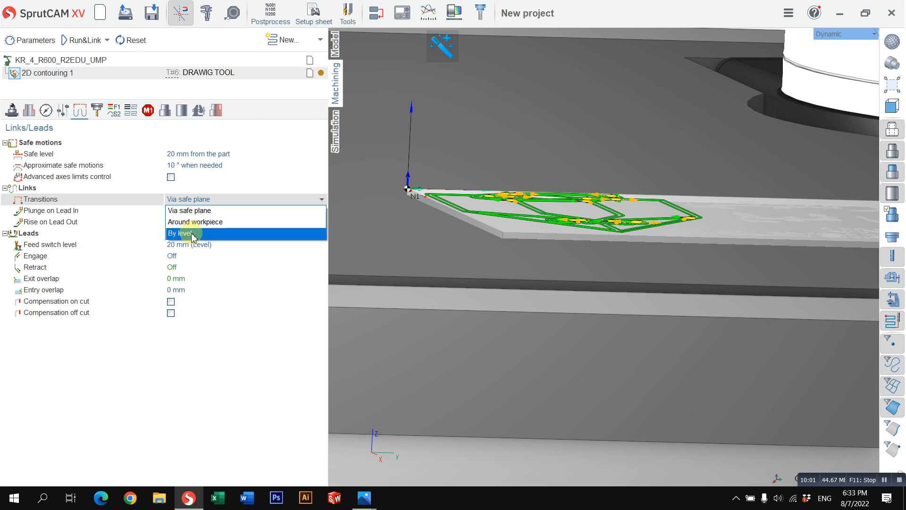
{"action": "left_click", "coordinate": [185, 233]}
{"action": "left_click", "coordinate": [191, 212]}
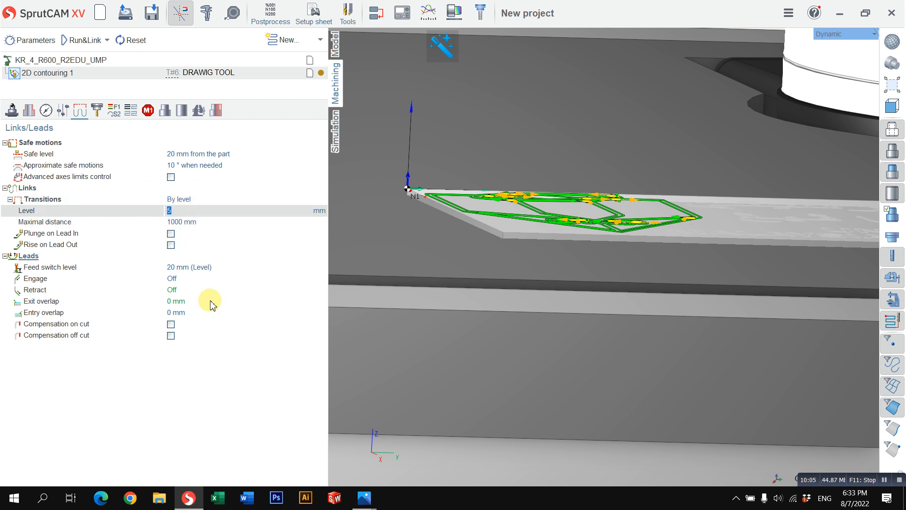
Calculate the toolpath of the 2D contouring operation and inspect its transitions over the logo.
{"action": "left_click", "coordinate": [79, 41]}
{"action": "middle_click_drag", "start_coordinate": [675, 178], "coordinate": [539, 261]}
{"action": "scroll", "coordinate": [750, 184], "scroll_direction": "down", "scroll_amount": 3}
{"action": "scroll", "coordinate": [765, 187], "scroll_direction": "up", "scroll_amount": 3}
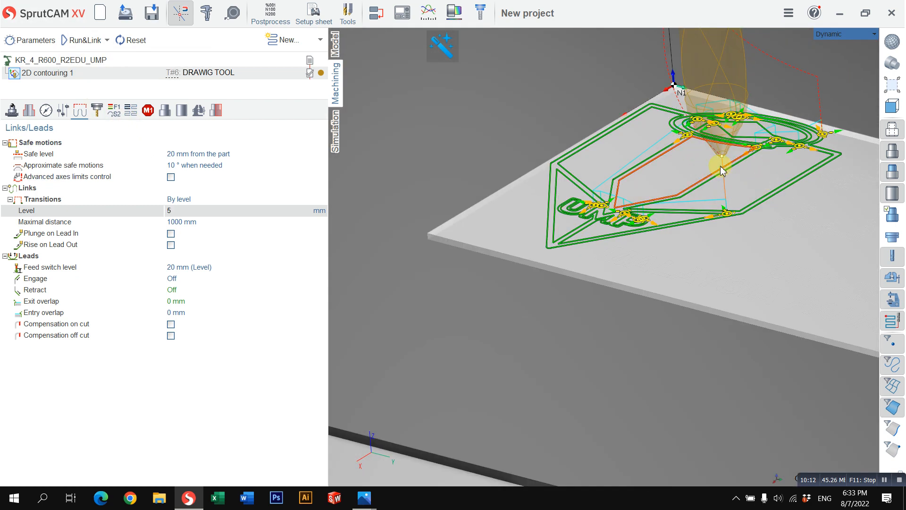
{"action": "scroll", "coordinate": [587, 162], "scroll_direction": "up", "scroll_amount": 2}
{"action": "scroll", "coordinate": [659, 175], "scroll_direction": "down", "scroll_amount": 2}
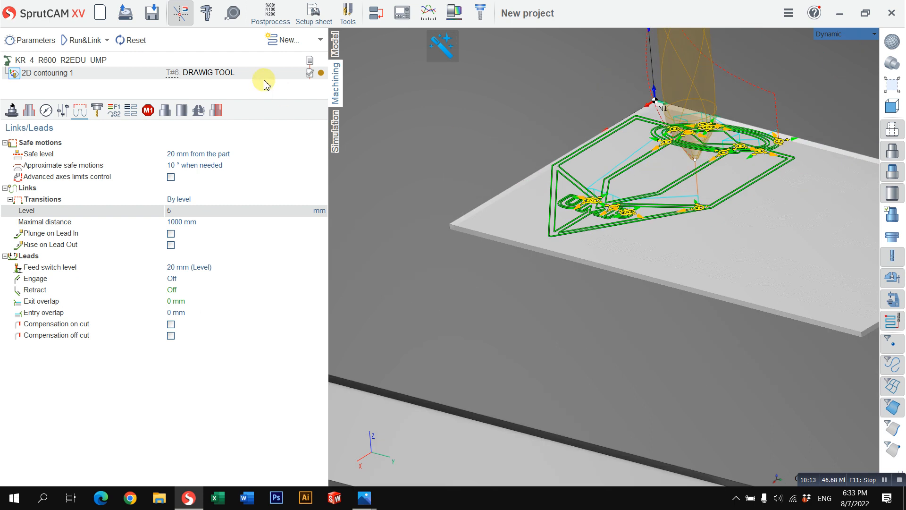
Run the machining simulation of the 2D contouring operation with the robot cell in view.
{"action": "left_click", "coordinate": [334, 133]}
{"action": "scroll", "coordinate": [609, 209], "scroll_direction": "down", "scroll_amount": 7}
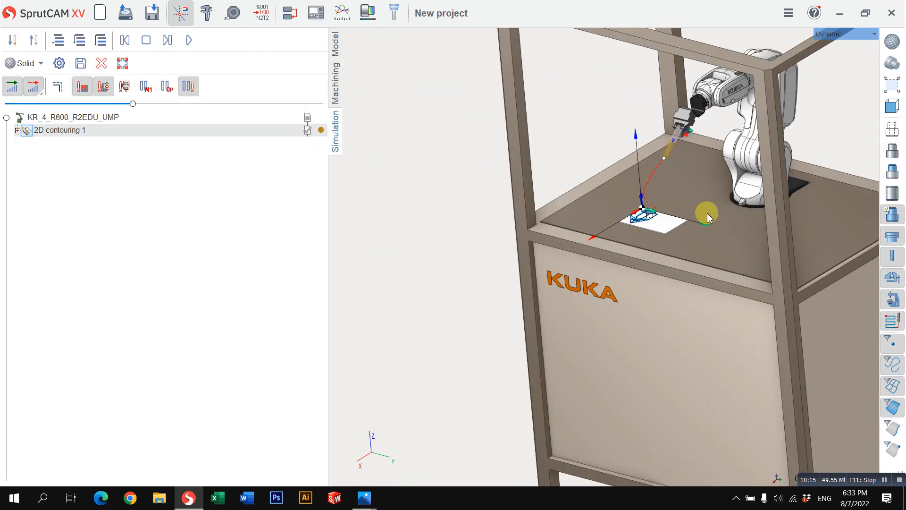
{"action": "scroll", "coordinate": [707, 214], "scroll_direction": "up", "scroll_amount": 5}
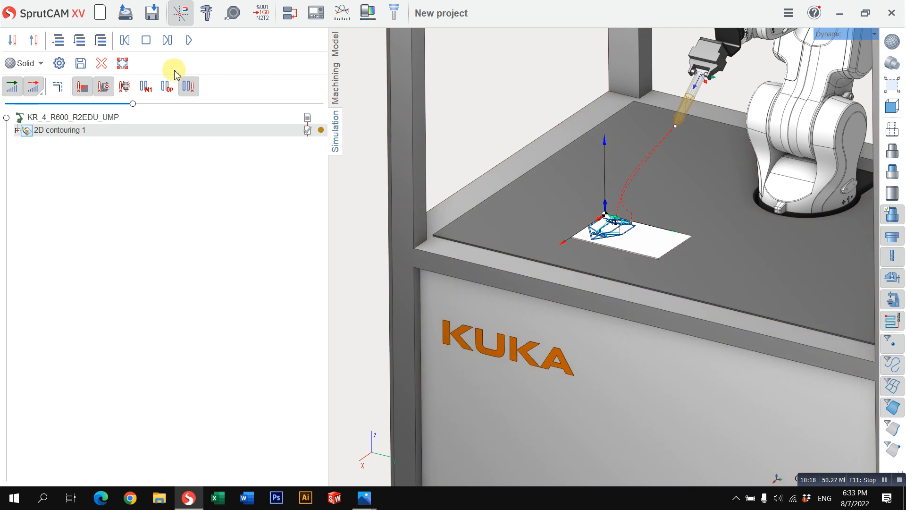
{"action": "left_click", "coordinate": [187, 41]}
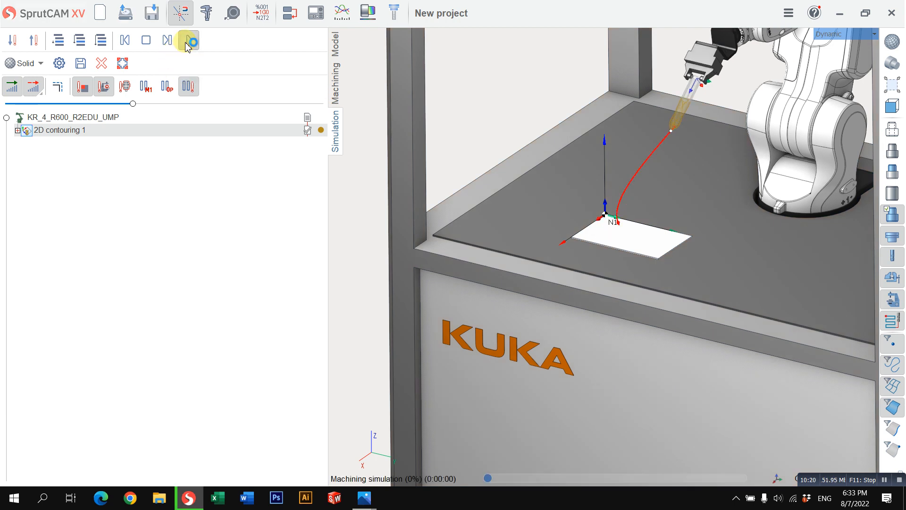
{"action": "scroll", "coordinate": [632, 212], "scroll_direction": "up", "scroll_amount": 5}
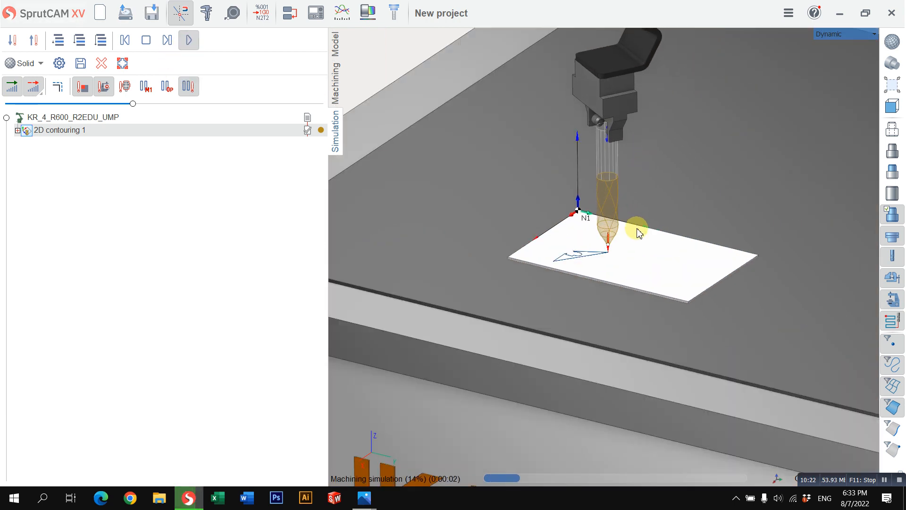
Raise the simulation speed and watch the robot finish drawing the UMP logo on the plate.
{"action": "left_click_drag", "start_coordinate": [135, 103], "coordinate": [191, 108]}
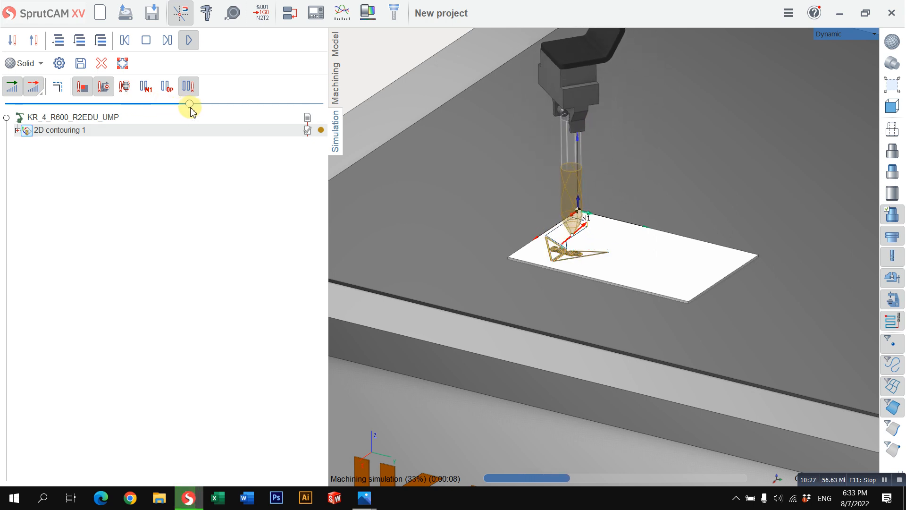
{"action": "scroll", "coordinate": [571, 244], "scroll_direction": "up", "scroll_amount": 2}
{"action": "scroll", "coordinate": [573, 242], "scroll_direction": "up", "scroll_amount": 2}
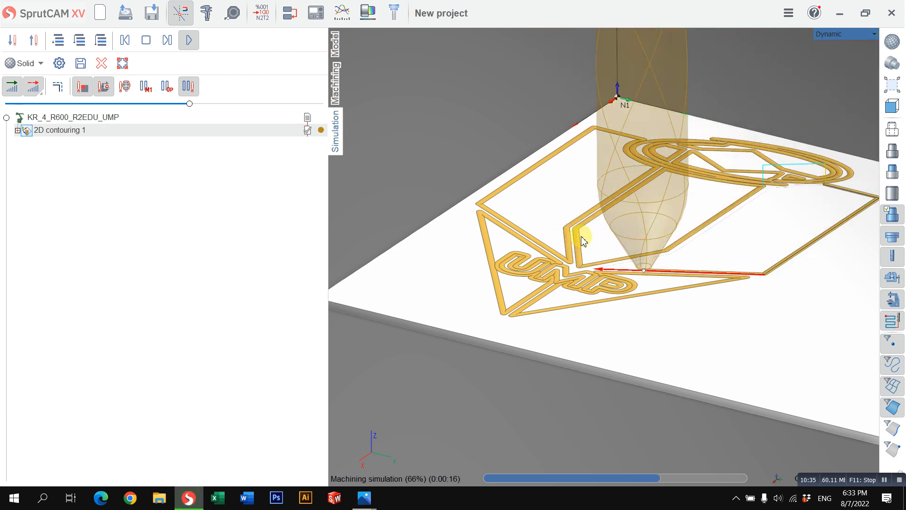
{"action": "scroll", "coordinate": [698, 293], "scroll_direction": "down", "scroll_amount": 5}
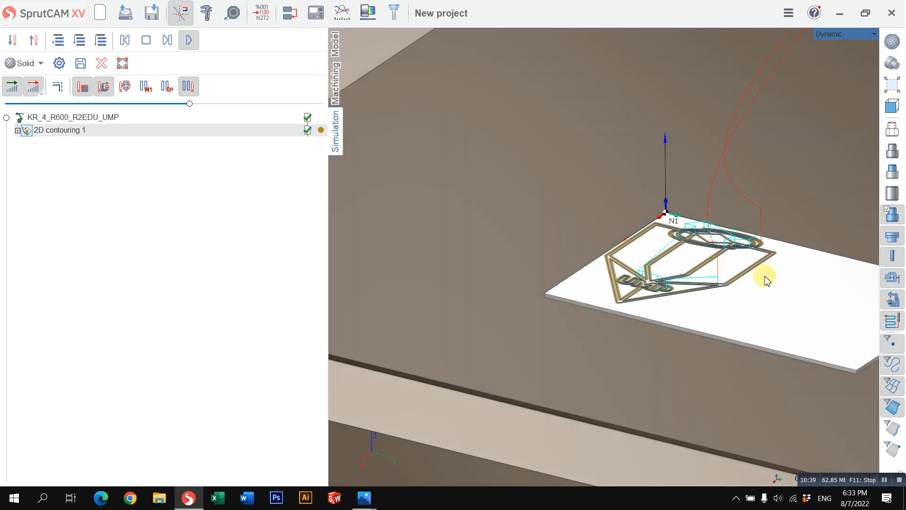
{"action": "scroll", "coordinate": [760, 278], "scroll_direction": "down", "scroll_amount": 5}
{"action": "scroll", "coordinate": [757, 275], "scroll_direction": "down", "scroll_amount": 5}
{"action": "scroll", "coordinate": [804, 271], "scroll_direction": "up", "scroll_amount": 6}
{"action": "middle_click_drag", "start_coordinate": [641, 291], "coordinate": [658, 308]}
Duplicate the 2D contouring 1 operation by copying and pasting it in the machining operation list.
{"action": "left_click", "coordinate": [334, 85]}
{"action": "scroll", "coordinate": [670, 283], "scroll_direction": "up", "scroll_amount": 6}
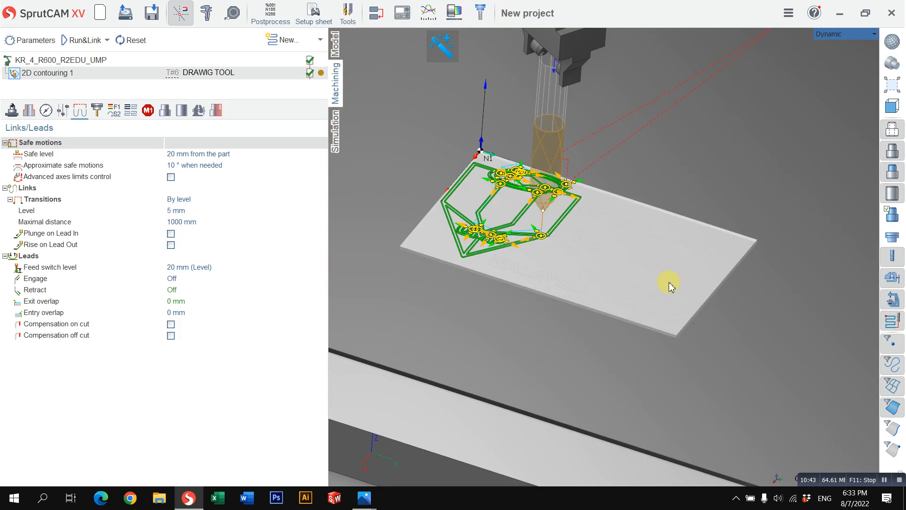
{"action": "right_click", "coordinate": [99, 75]}
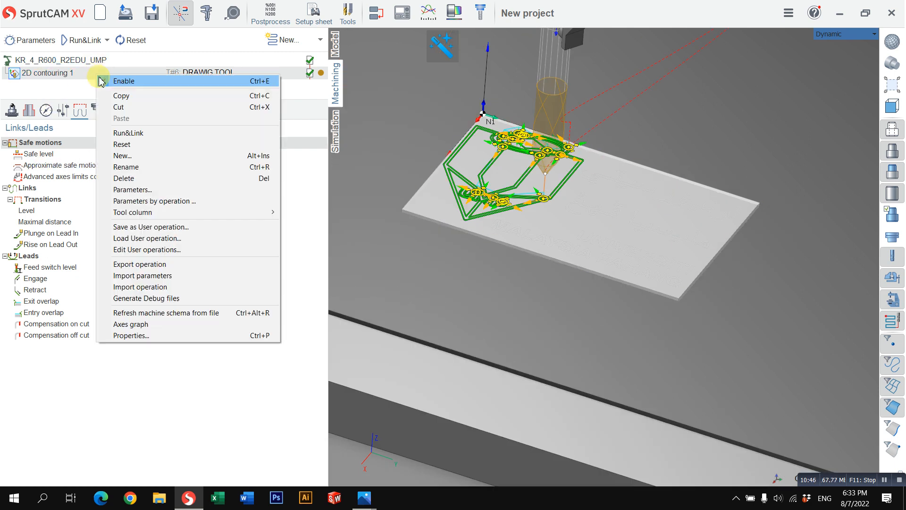
{"action": "left_click", "coordinate": [117, 95]}
{"action": "right_click", "coordinate": [101, 74]}
{"action": "left_click", "coordinate": [128, 118]}
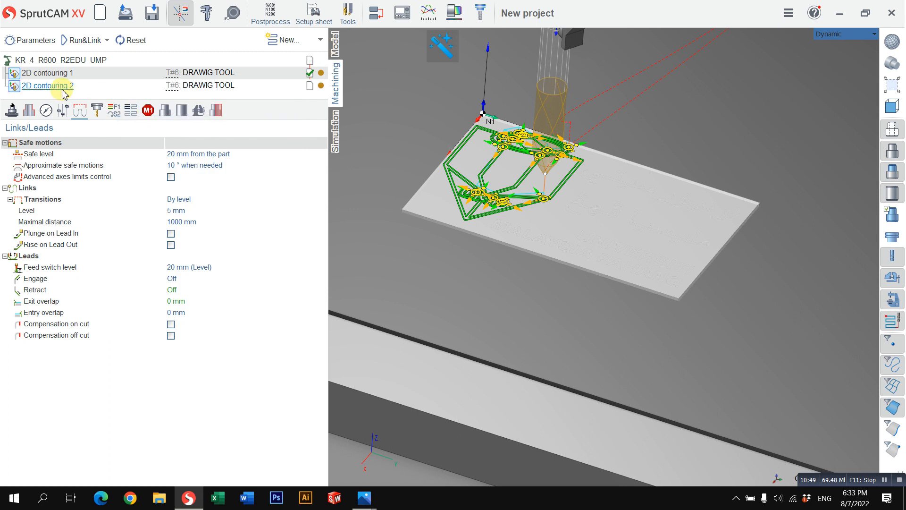
Review the tool, feeds and speeds, and setup parameters of 2D contouring 2.
{"action": "left_click", "coordinate": [62, 90]}
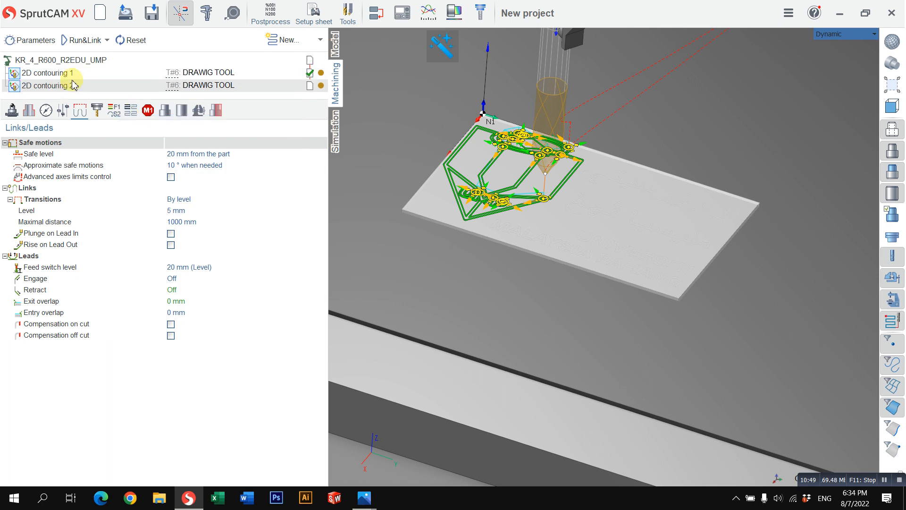
{"action": "left_click", "coordinate": [97, 110]}
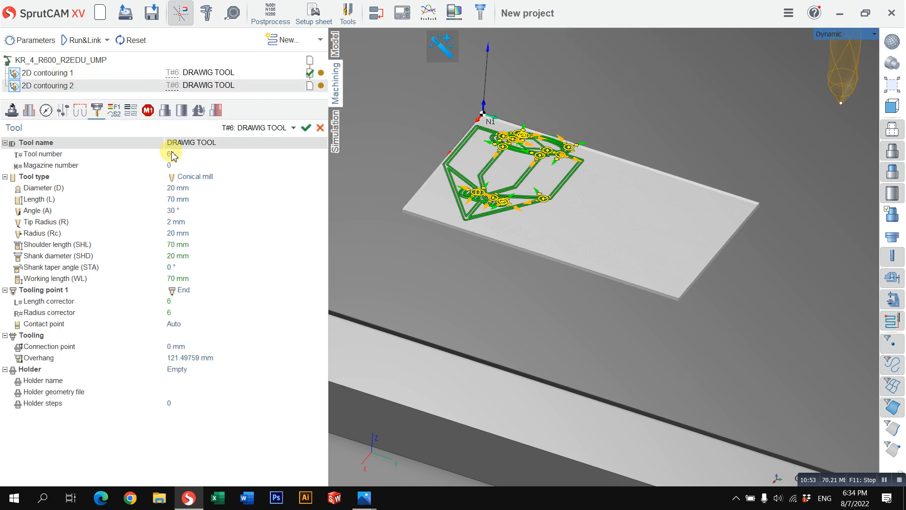
{"action": "left_click", "coordinate": [114, 110]}
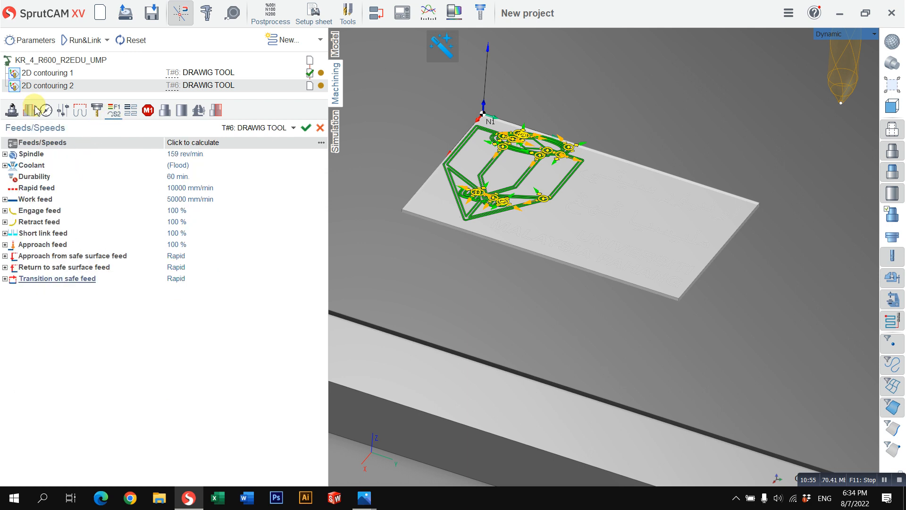
{"action": "left_click", "coordinate": [11, 109]}
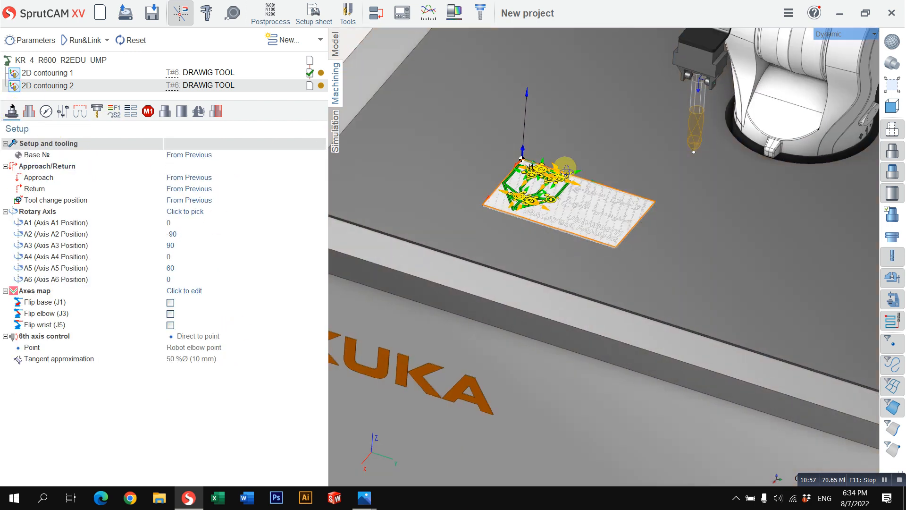
Delete all logo curves from the job assignment of 2D contouring 1.
{"action": "left_click", "coordinate": [59, 77]}
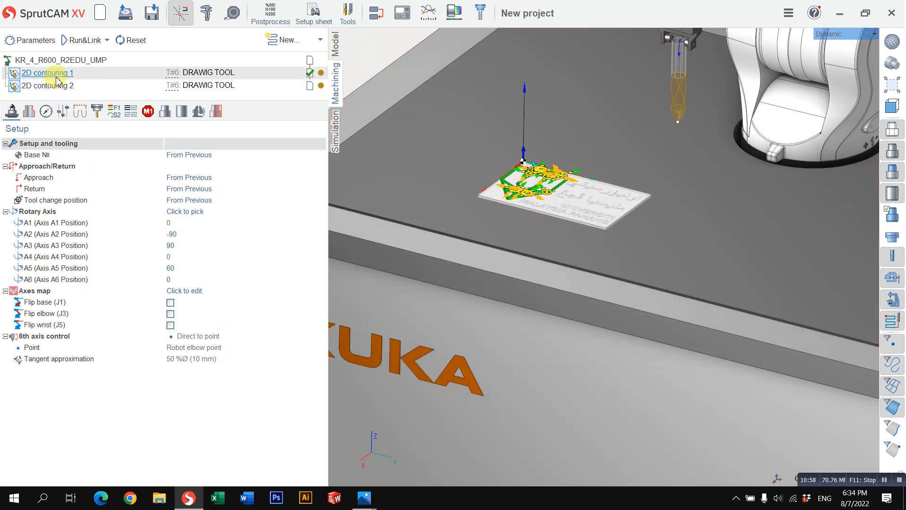
{"action": "left_click", "coordinate": [23, 115]}
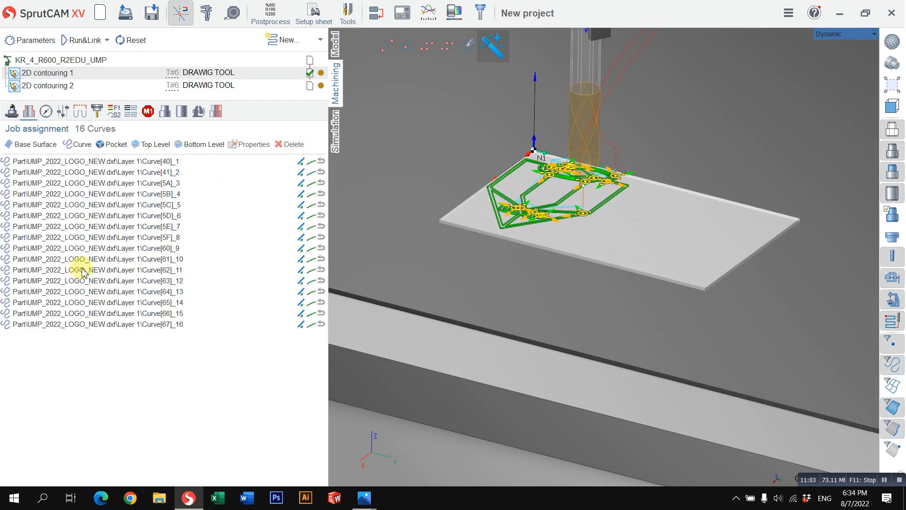
{"action": "key", "text": "ctrl+a"}
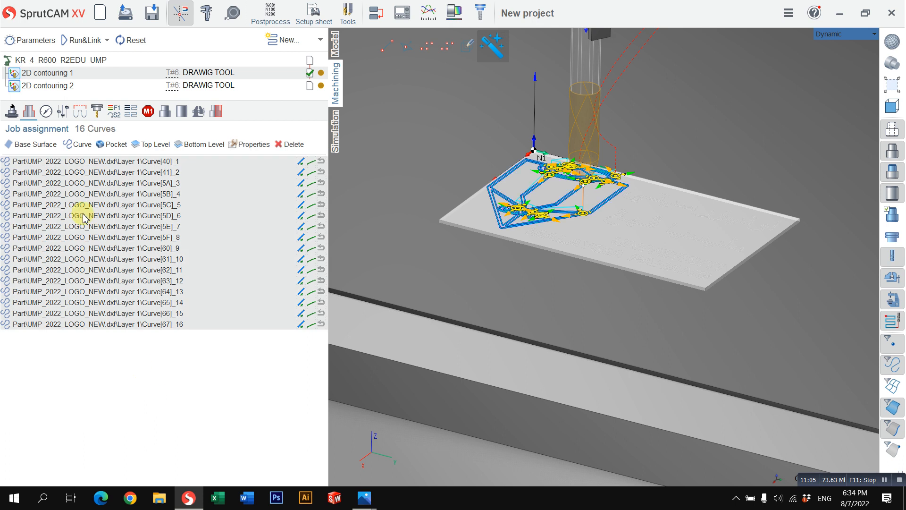
{"action": "left_click", "coordinate": [294, 144]}
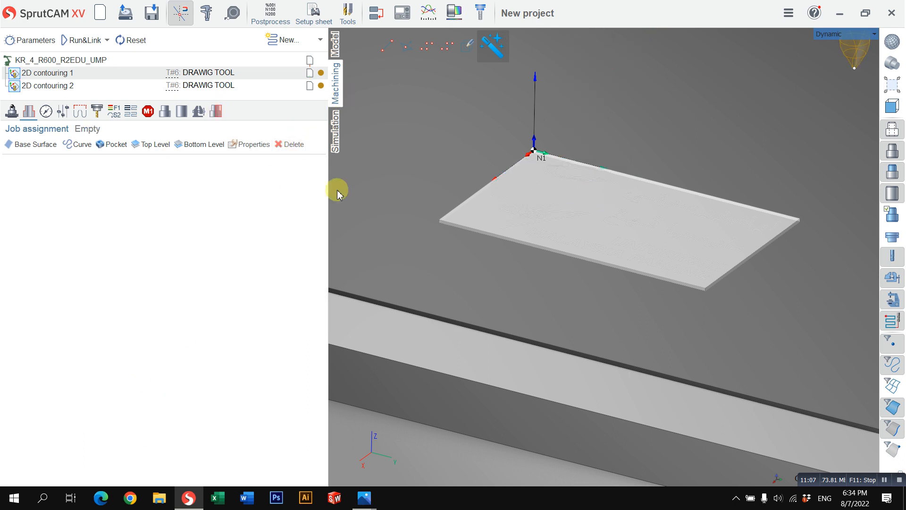
Show the plate in the Top view, with the logo and lettering in full view.
{"action": "scroll", "coordinate": [613, 174], "scroll_direction": "up", "scroll_amount": 2}
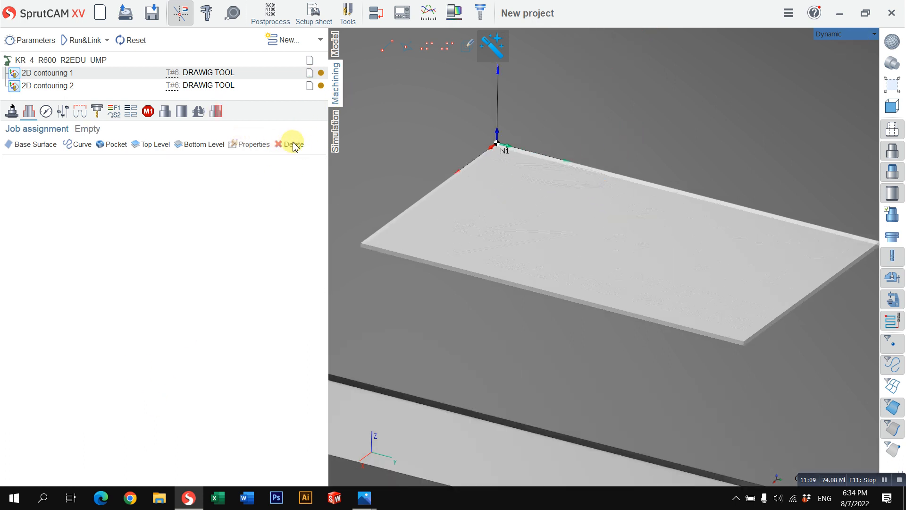
{"action": "scroll", "coordinate": [684, 229], "scroll_direction": "down", "scroll_amount": 3}
{"action": "left_click", "coordinate": [831, 34]}
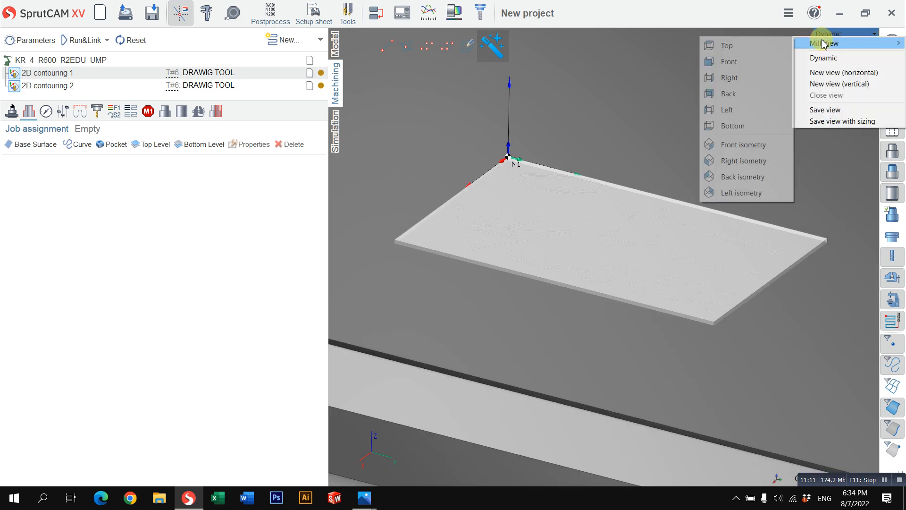
{"action": "left_click", "coordinate": [784, 46]}
{"action": "scroll", "coordinate": [590, 325], "scroll_direction": "up", "scroll_amount": 4}
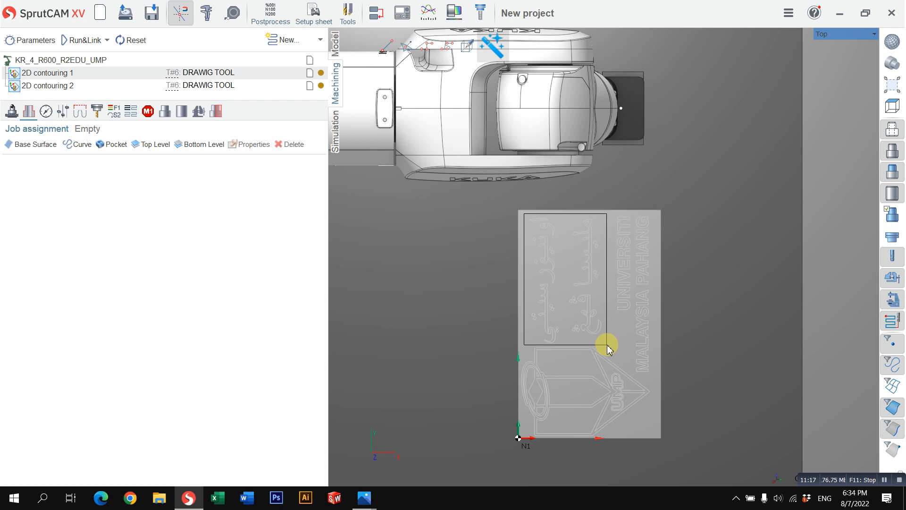
{"action": "left_click", "coordinate": [80, 150]}
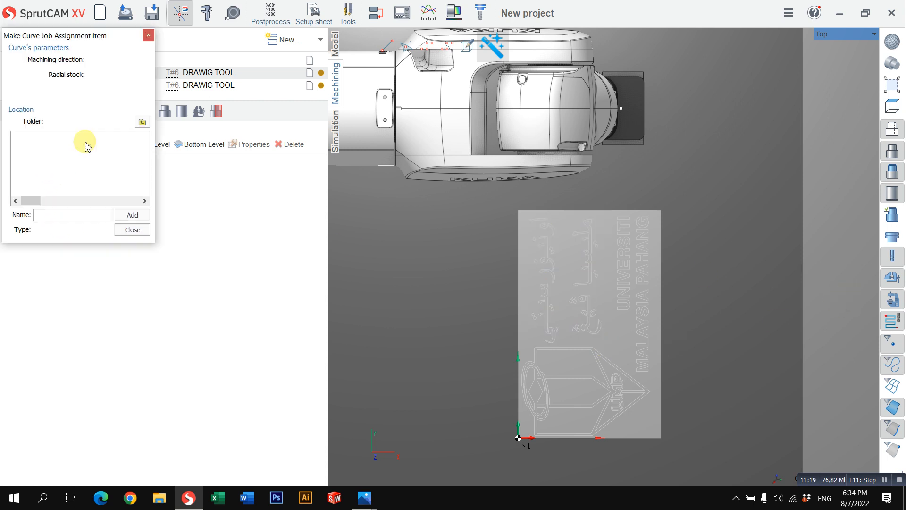
{"action": "left_click_drag", "start_coordinate": [101, 42], "coordinate": [167, 166]}
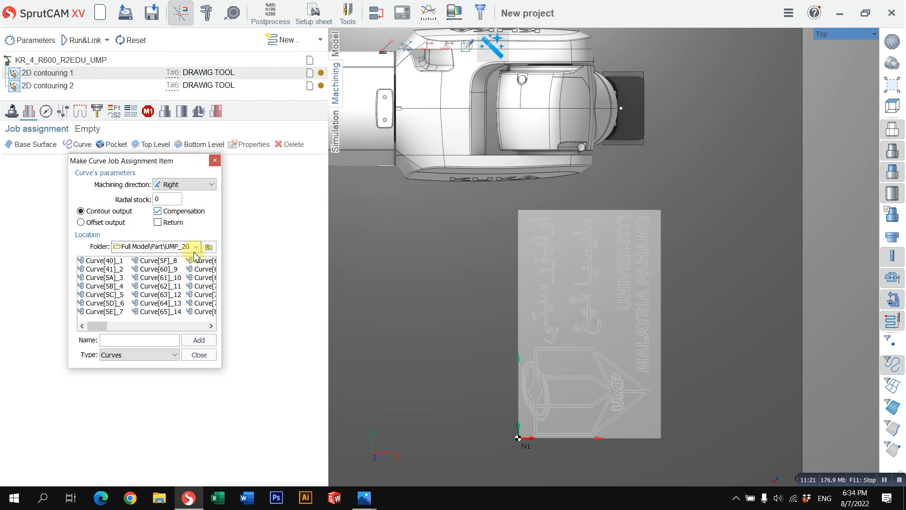
{"action": "left_click", "coordinate": [199, 355]}
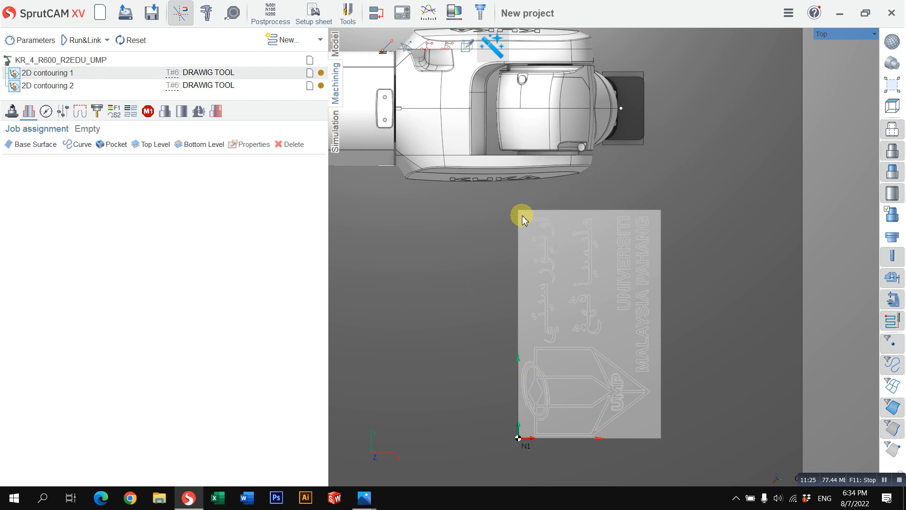
Assign the Jawi and Universiti Malaysia Pahang lettering curves to the 2D contouring 1 job assignment.
{"action": "left_click_drag", "start_coordinate": [575, 286], "coordinate": [610, 332]}
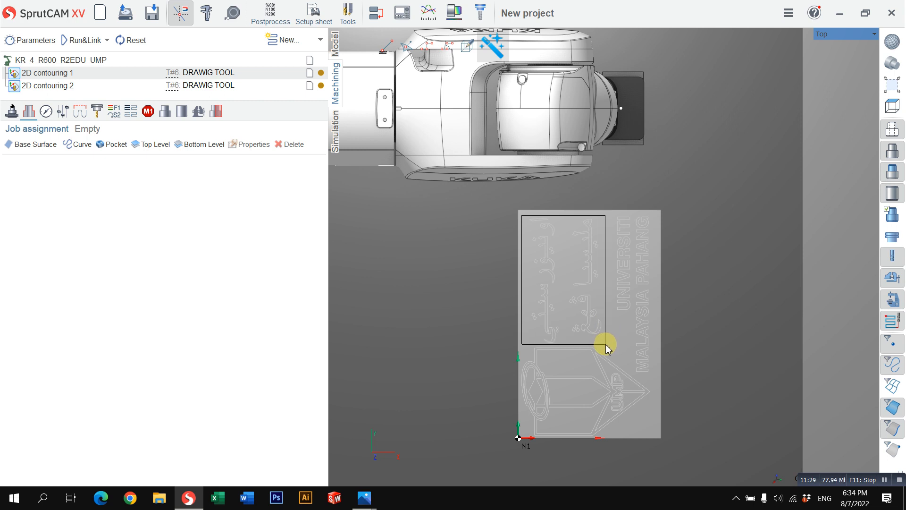
{"action": "left_click_drag", "start_coordinate": [607, 347], "coordinate": [607, 347]}
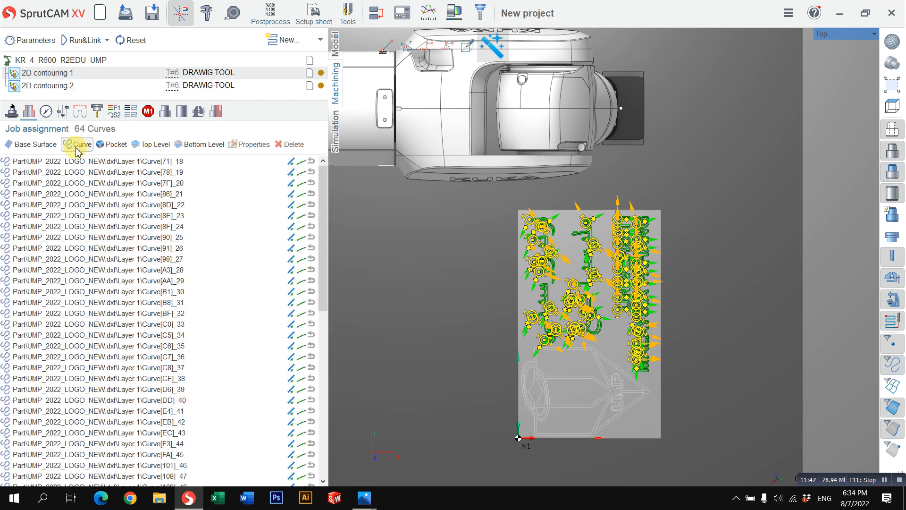
Compare the curves assigned to 2D contouring 1 and 2D contouring 2 on the plate.
{"action": "middle_click_drag", "start_coordinate": [586, 278], "coordinate": [469, 288]}
{"action": "scroll", "coordinate": [529, 218], "scroll_direction": "down", "scroll_amount": 3}
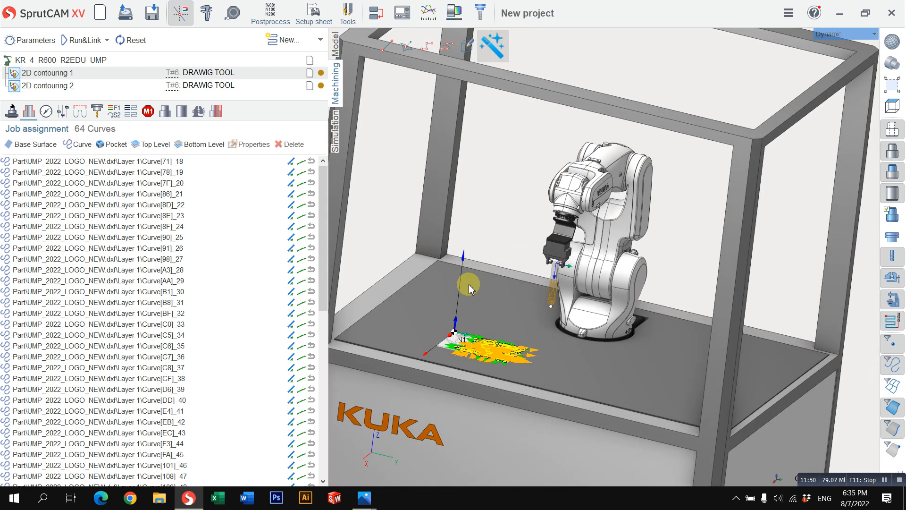
{"action": "left_click", "coordinate": [68, 87]}
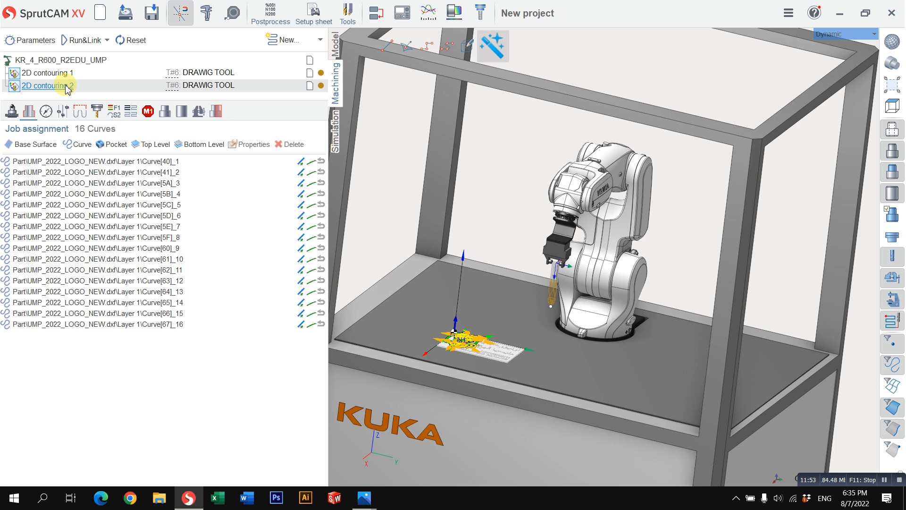
{"action": "left_click", "coordinate": [60, 75]}
{"action": "left_click", "coordinate": [56, 86]}
{"action": "left_click", "coordinate": [56, 72]}
{"action": "left_click", "coordinate": [55, 83]}
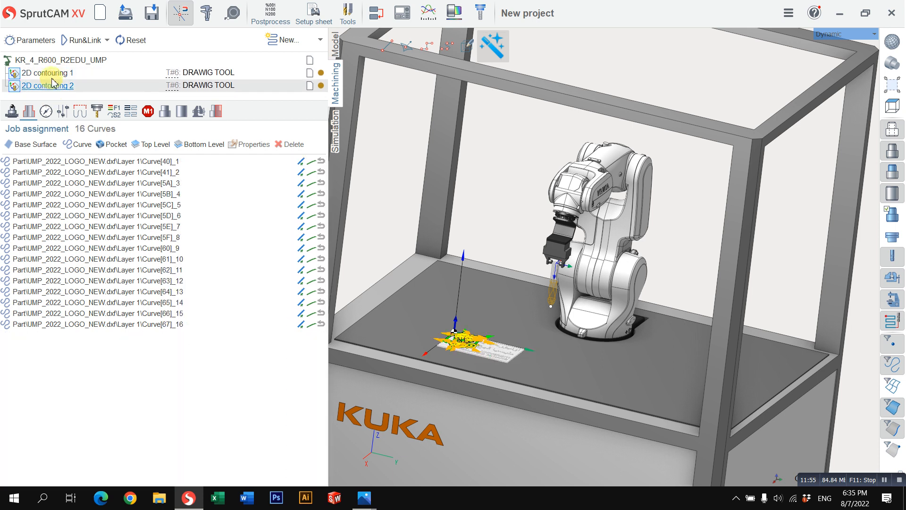
{"action": "left_click", "coordinate": [53, 72]}
{"action": "left_click", "coordinate": [53, 87]}
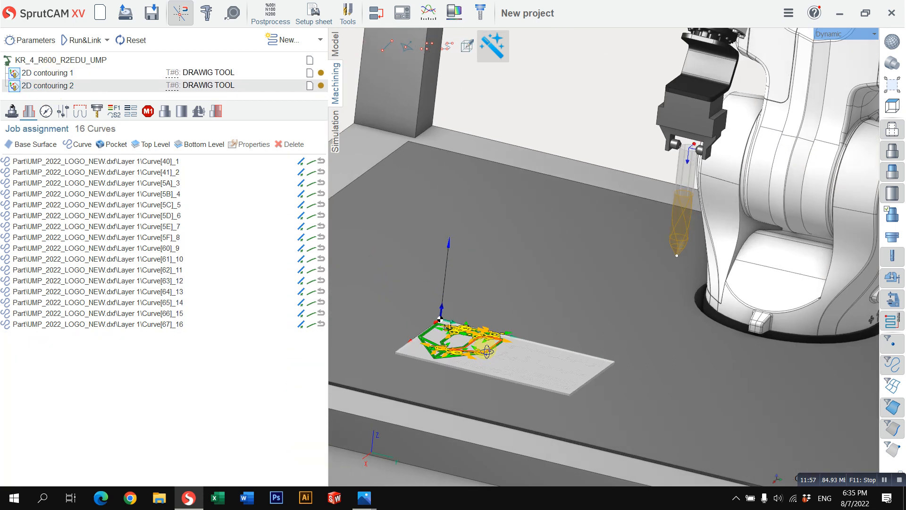
{"action": "left_click", "coordinate": [62, 73]}
Move 2D contouring 2 above 2D contouring 1 in the operation order and check the curves of both operations.
{"action": "left_click", "coordinate": [84, 87]}
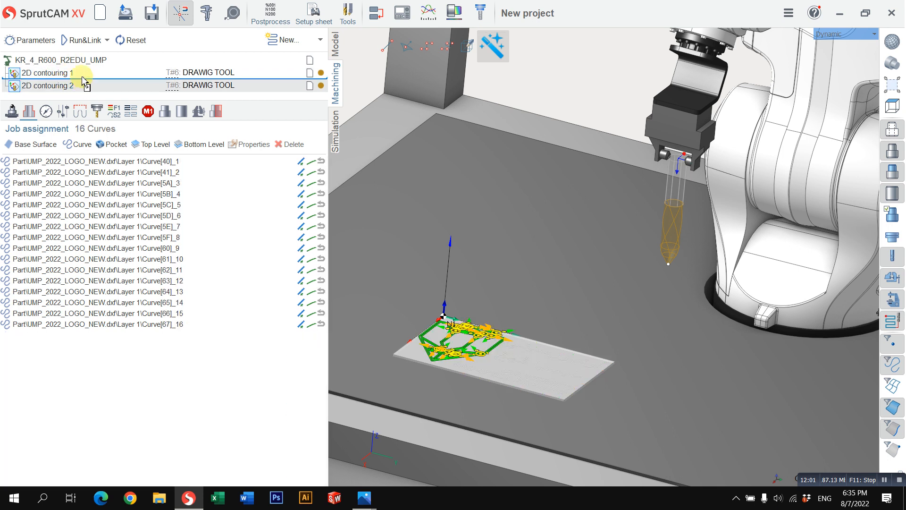
{"action": "left_click_drag", "start_coordinate": [87, 74], "coordinate": [86, 74]}
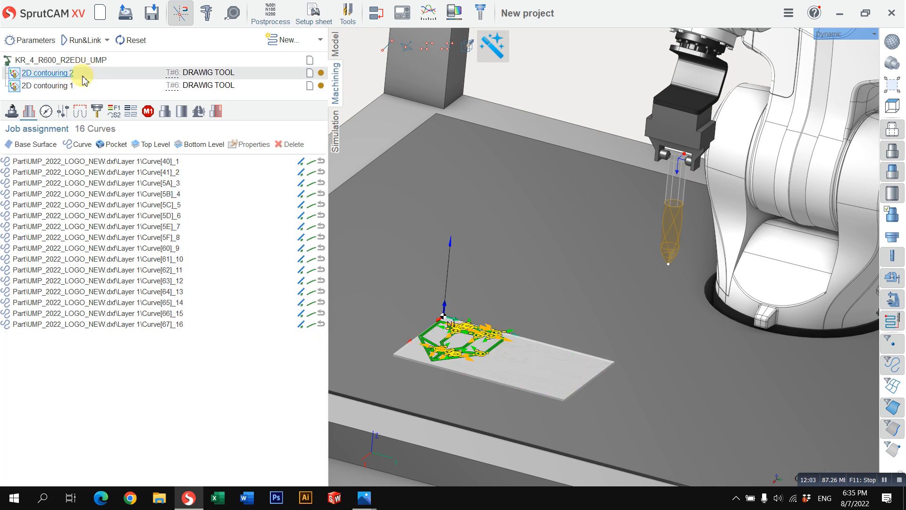
{"action": "left_click", "coordinate": [65, 86]}
{"action": "left_click", "coordinate": [56, 73]}
{"action": "left_click", "coordinate": [54, 87]}
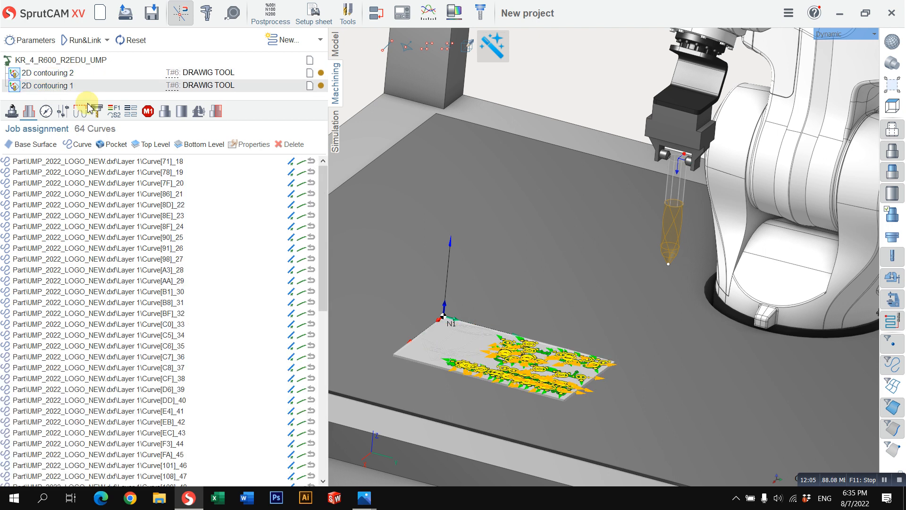
Compare the logo curves of 2D contouring 2 with the lettering curves of 2D contouring 1 on the plate.
{"action": "left_click", "coordinate": [59, 73]}
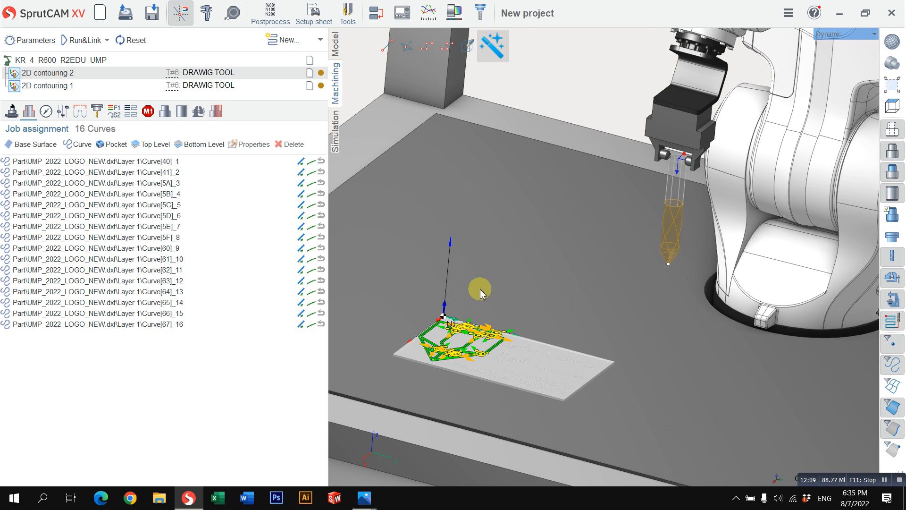
{"action": "scroll", "coordinate": [476, 361], "scroll_direction": "up", "scroll_amount": 3}
{"action": "left_click", "coordinate": [64, 86]}
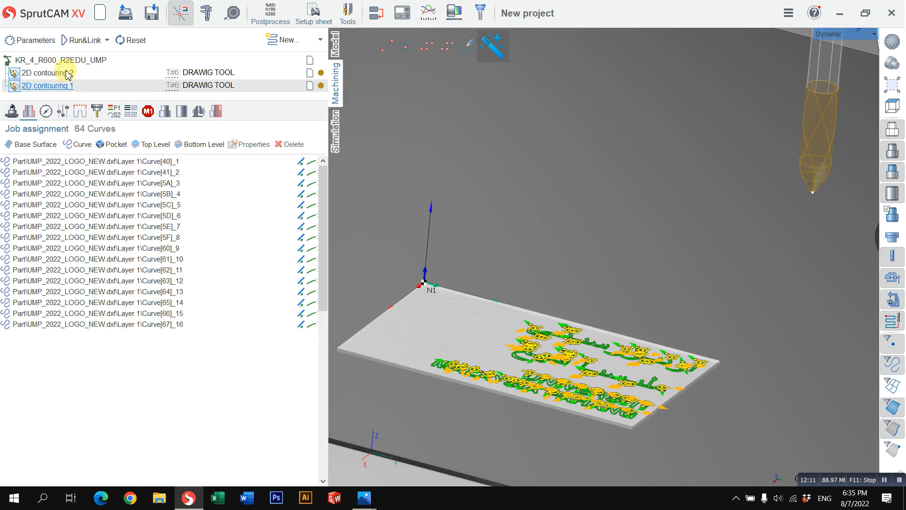
{"action": "left_click", "coordinate": [67, 73]}
{"action": "scroll", "coordinate": [567, 347], "scroll_direction": "down", "scroll_amount": 3}
{"action": "middle_click_drag", "start_coordinate": [560, 344], "coordinate": [548, 348]}
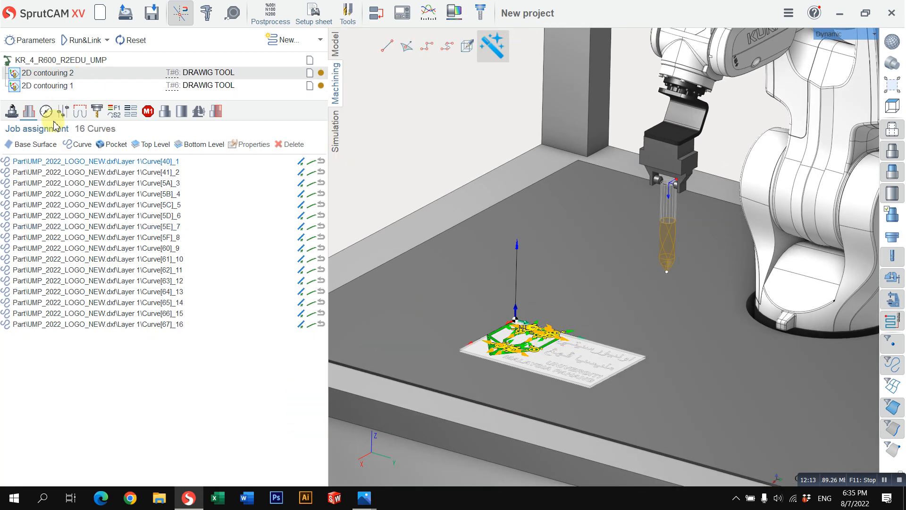
{"action": "left_click", "coordinate": [56, 88]}
{"action": "left_click", "coordinate": [65, 70]}
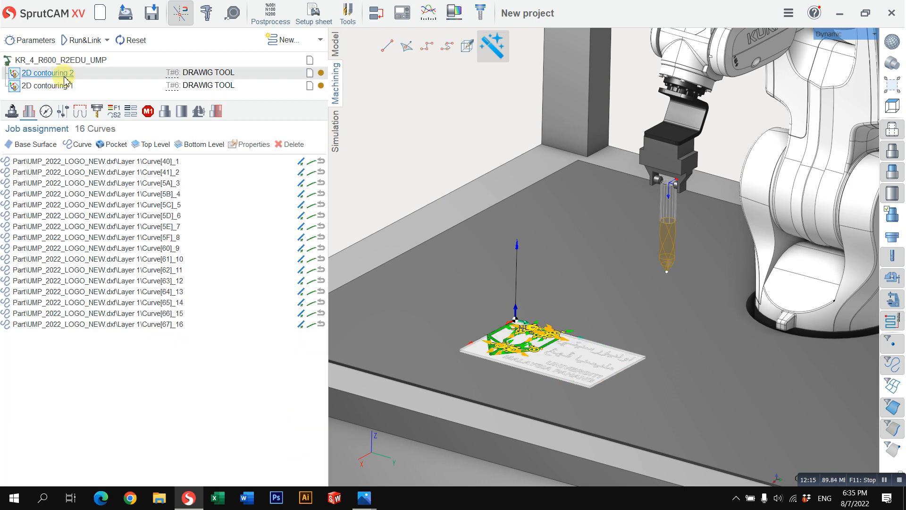
{"action": "scroll", "coordinate": [558, 369], "scroll_direction": "up", "scroll_amount": 3}
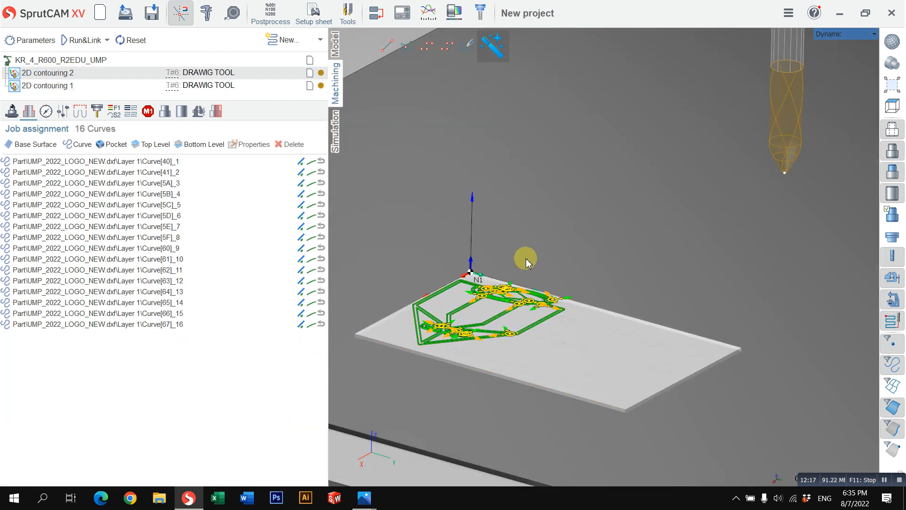
{"action": "left_click", "coordinate": [40, 89]}
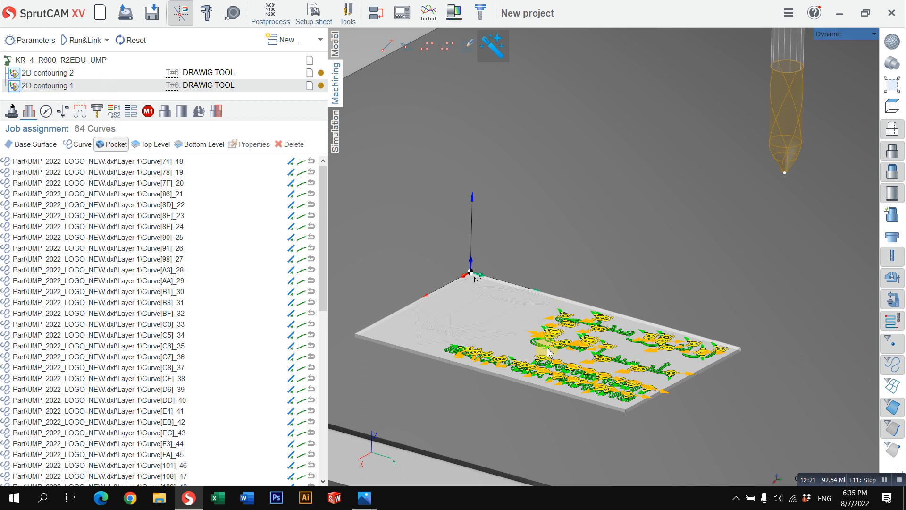
{"action": "left_click", "coordinate": [48, 72]}
Calculate the toolpaths of the whole KR_4_R600_R2EDU_UMP project and start the machining simulation.
{"action": "left_click", "coordinate": [67, 60]}
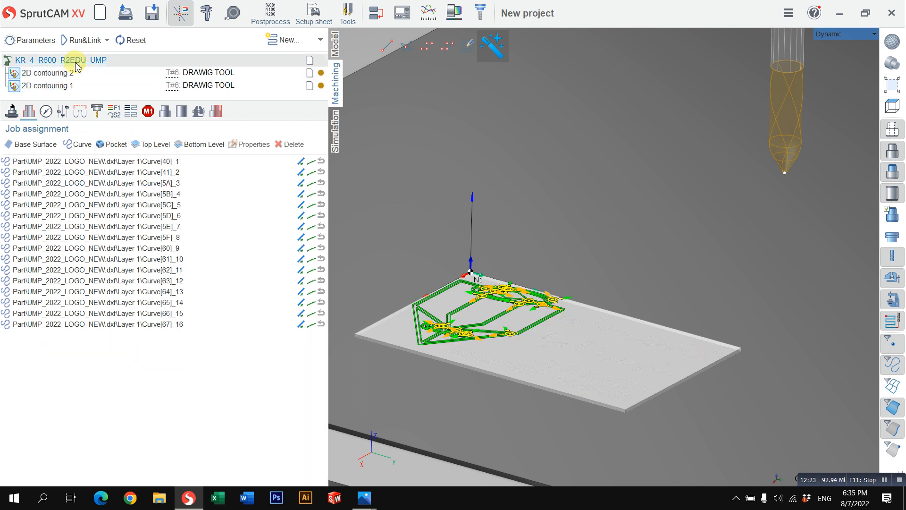
{"action": "left_click", "coordinate": [77, 47]}
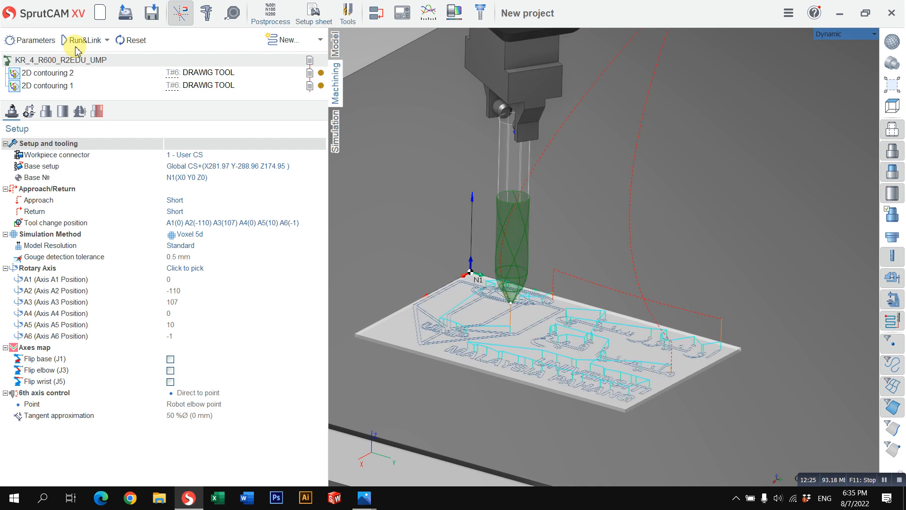
{"action": "left_click", "coordinate": [335, 132]}
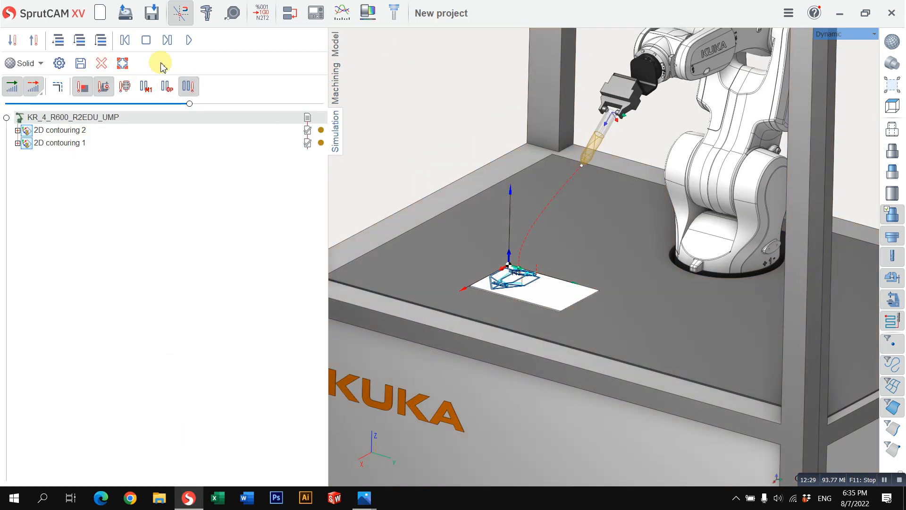
{"action": "scroll", "coordinate": [490, 300], "scroll_direction": "up", "scroll_amount": 3}
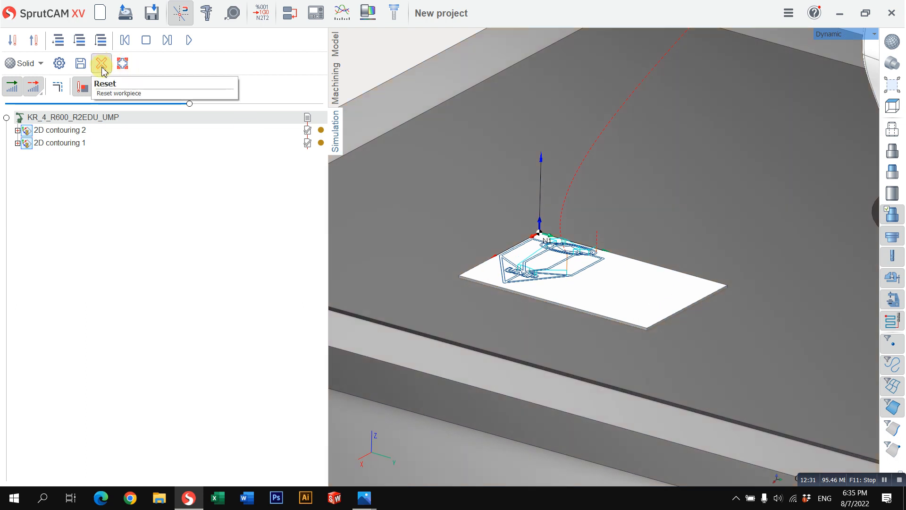
{"action": "scroll", "coordinate": [520, 263], "scroll_direction": "up", "scroll_amount": 3}
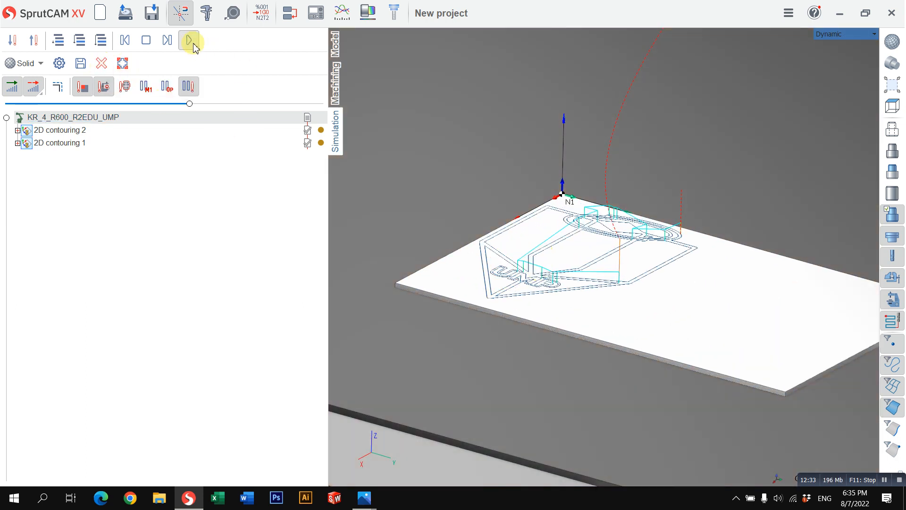
{"action": "left_click", "coordinate": [194, 44]}
{"action": "scroll", "coordinate": [457, 158], "scroll_direction": "down", "scroll_amount": 2}
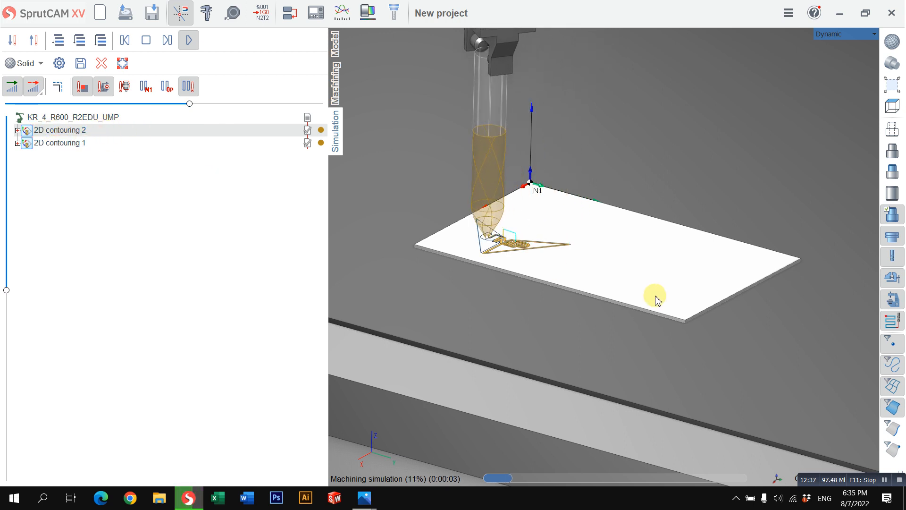
Raise the simulation's movement speed slightly and follow the Jawi lettering being drawn.
{"action": "left_click_drag", "start_coordinate": [190, 103], "coordinate": [212, 104]}
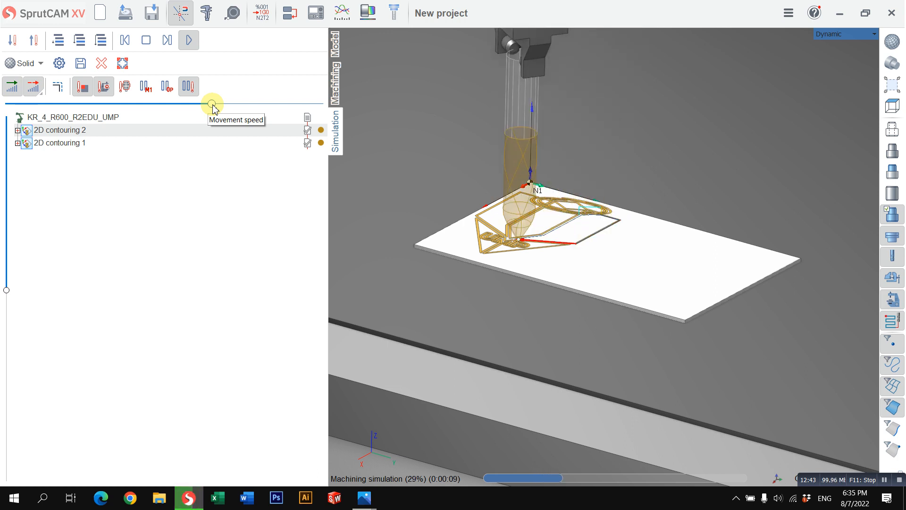
{"action": "left_click_drag", "start_coordinate": [213, 105], "coordinate": [206, 107]}
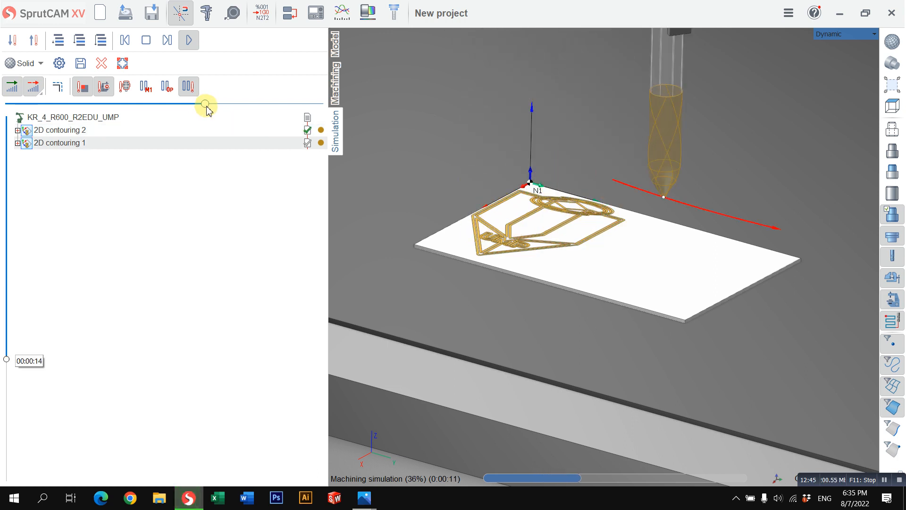
{"action": "scroll", "coordinate": [741, 281], "scroll_direction": "up", "scroll_amount": 3}
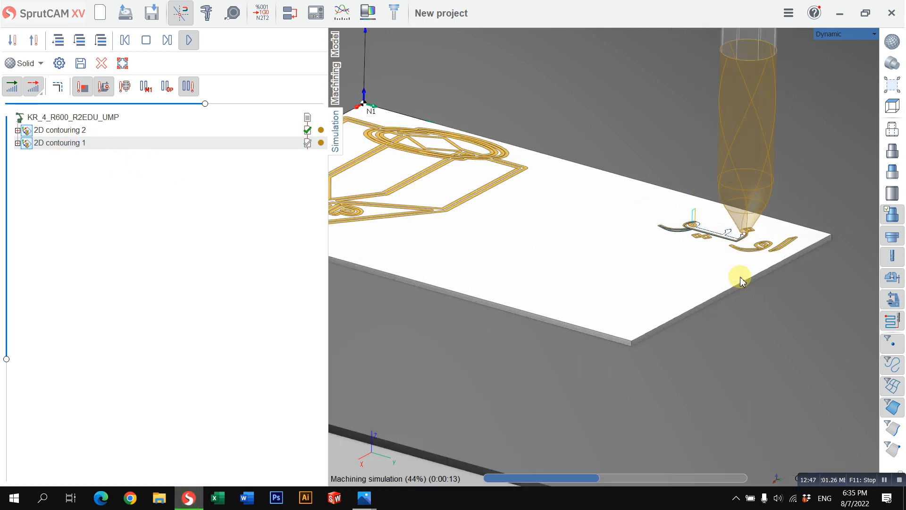
{"action": "scroll", "coordinate": [734, 261], "scroll_direction": "up", "scroll_amount": 4}
{"action": "scroll", "coordinate": [645, 195], "scroll_direction": "down", "scroll_amount": 1}
{"action": "scroll", "coordinate": [519, 199], "scroll_direction": "down", "scroll_amount": 2}
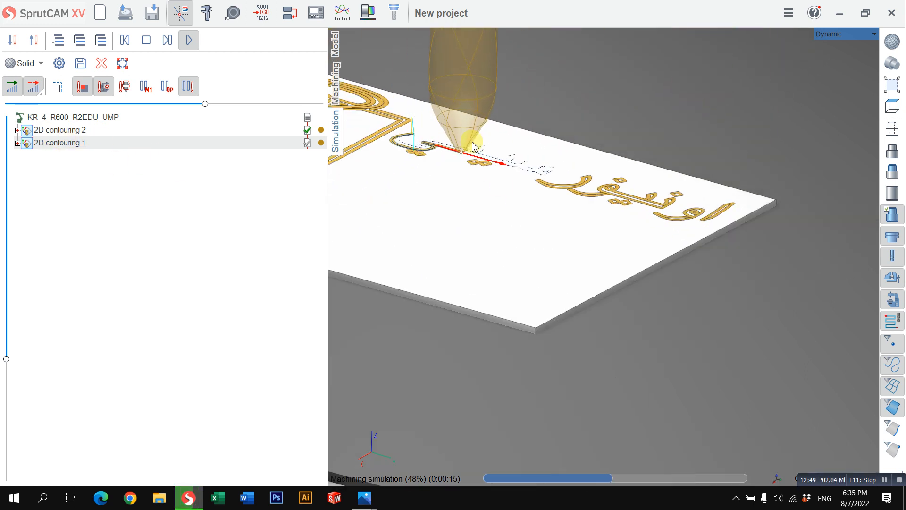
{"action": "scroll", "coordinate": [453, 175], "scroll_direction": "down", "scroll_amount": 1}
{"action": "scroll", "coordinate": [387, 179], "scroll_direction": "down", "scroll_amount": 1}
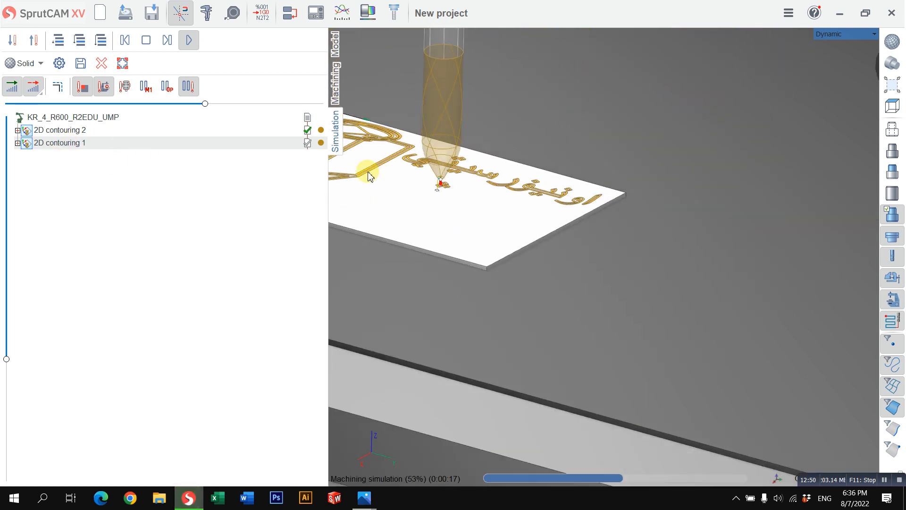
{"action": "scroll", "coordinate": [380, 189], "scroll_direction": "up", "scroll_amount": 2}
{"action": "scroll", "coordinate": [390, 198], "scroll_direction": "up", "scroll_amount": 2}
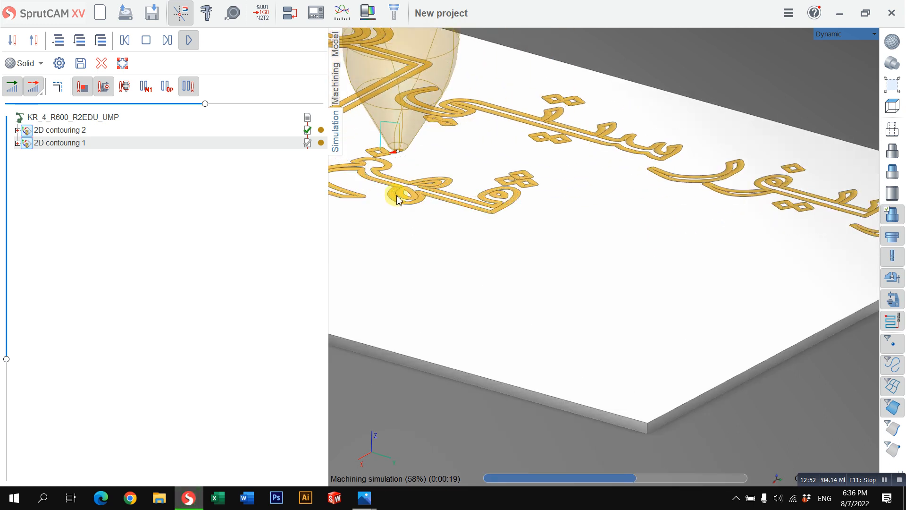
{"action": "scroll", "coordinate": [523, 213], "scroll_direction": "up", "scroll_amount": 2}
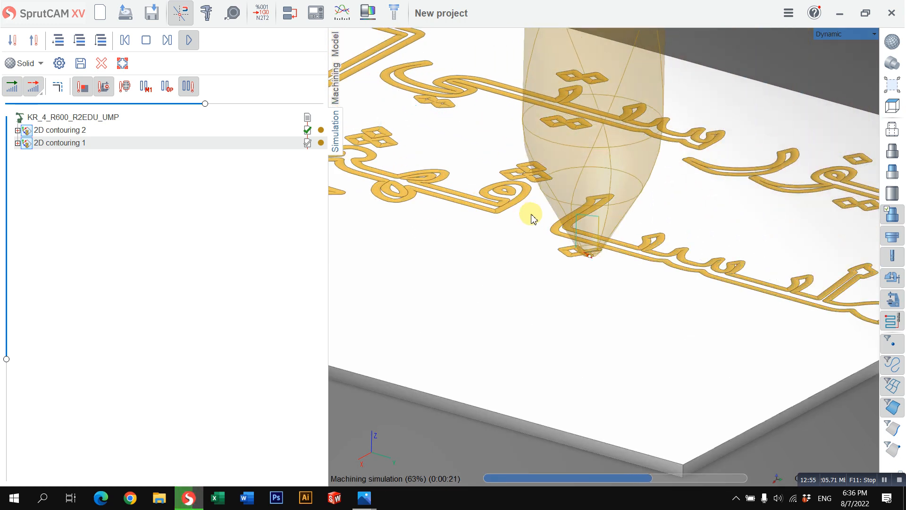
Follow the simulation up close as the Universiti Malaysia Pahang lettering is drawn to the end.
{"action": "scroll", "coordinate": [531, 216], "scroll_direction": "down", "scroll_amount": 1}
{"action": "scroll", "coordinate": [531, 216], "scroll_direction": "down", "scroll_amount": 2}
{"action": "scroll", "coordinate": [401, 214], "scroll_direction": "up", "scroll_amount": 1}
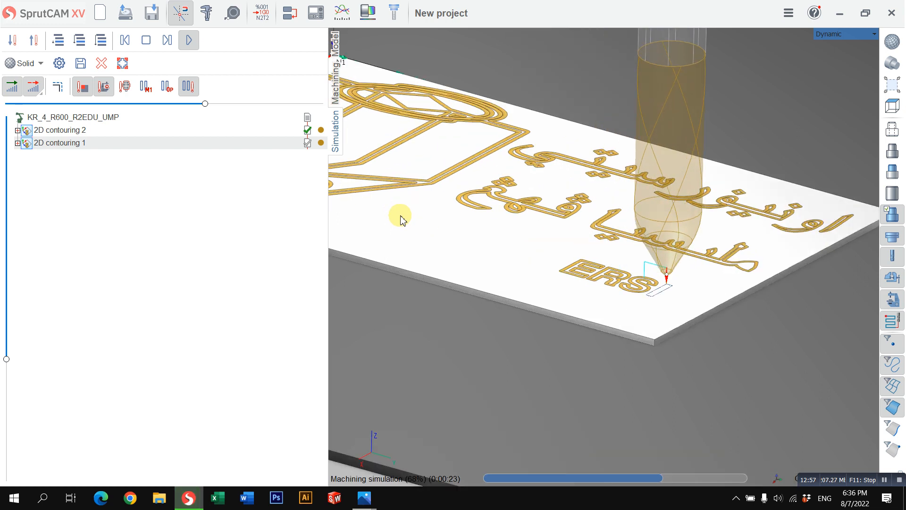
{"action": "scroll", "coordinate": [407, 213], "scroll_direction": "down", "scroll_amount": 1}
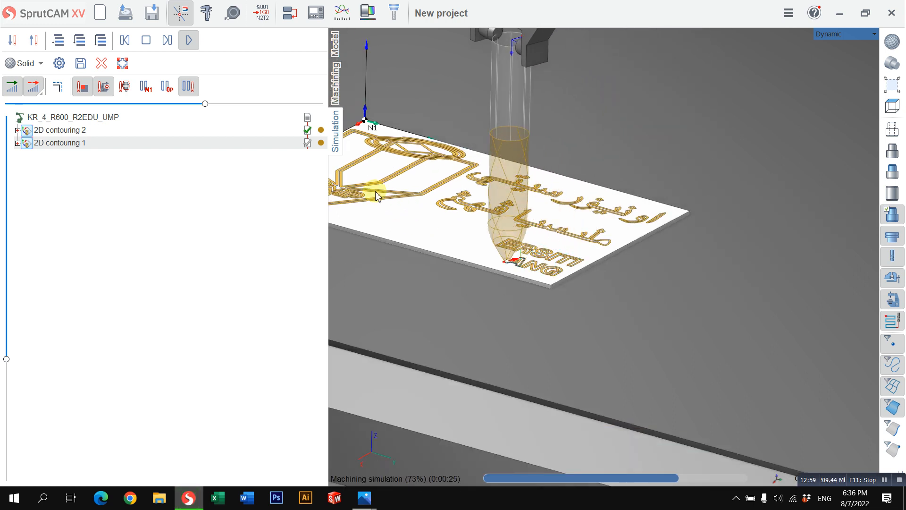
{"action": "scroll", "coordinate": [429, 261], "scroll_direction": "up", "scroll_amount": 2}
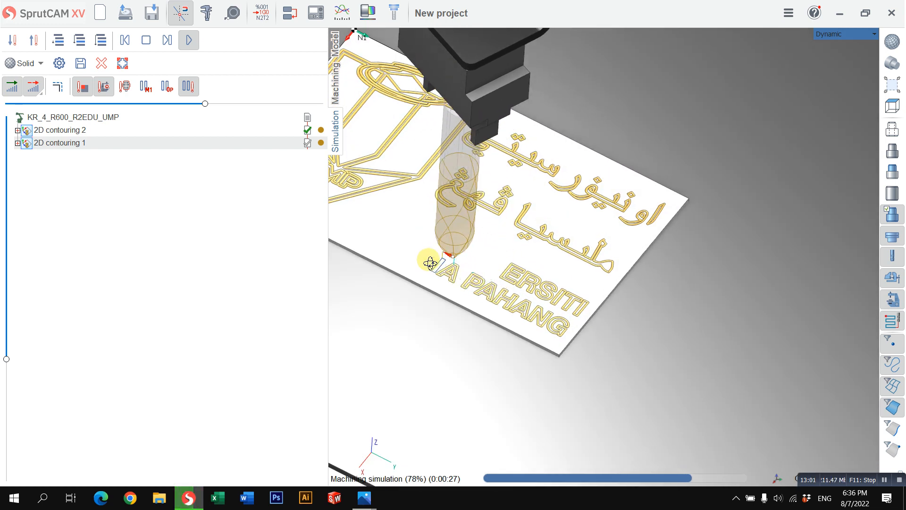
{"action": "scroll", "coordinate": [431, 263], "scroll_direction": "down", "scroll_amount": 2}
{"action": "scroll", "coordinate": [391, 222], "scroll_direction": "up", "scroll_amount": 2}
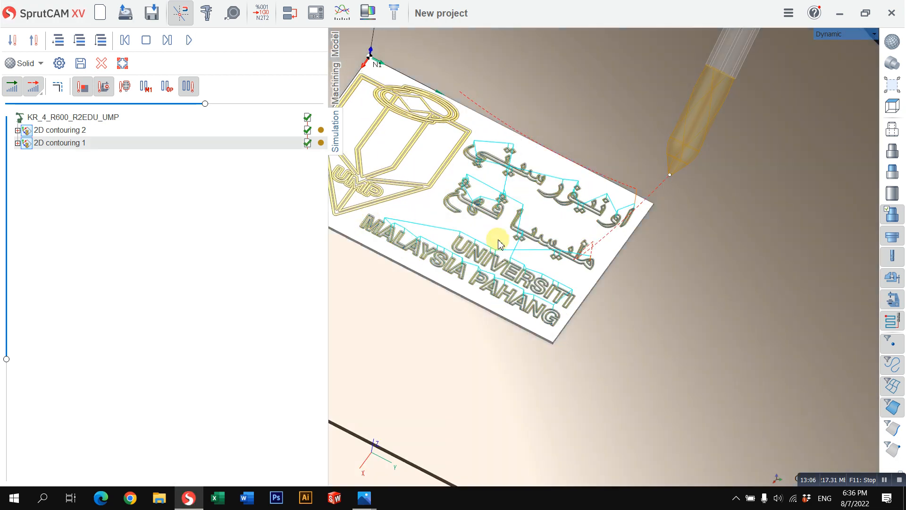
Examine the simulated lettering strokes and the linking moves between the letters on the plate.
{"action": "scroll", "coordinate": [493, 225], "scroll_direction": "up", "scroll_amount": 3}
{"action": "scroll", "coordinate": [491, 208], "scroll_direction": "down", "scroll_amount": 1}
{"action": "scroll", "coordinate": [625, 297], "scroll_direction": "up", "scroll_amount": 3}
{"action": "scroll", "coordinate": [601, 344], "scroll_direction": "down", "scroll_amount": 2}
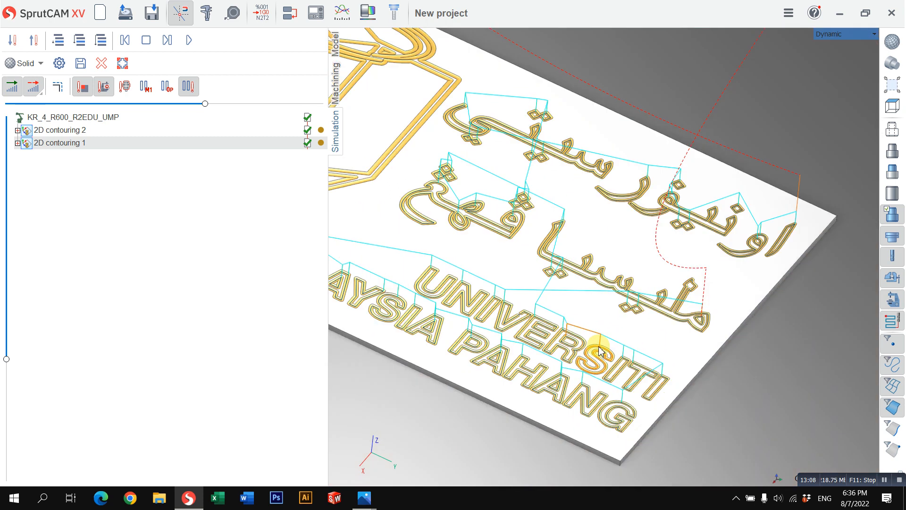
{"action": "scroll", "coordinate": [622, 310], "scroll_direction": "up", "scroll_amount": 2}
{"action": "scroll", "coordinate": [548, 269], "scroll_direction": "down", "scroll_amount": 2}
Set the machining direction of 2D contouring 1 to Upwards in its strategy and recalculate its toolpath.
{"action": "left_click", "coordinate": [335, 84]}
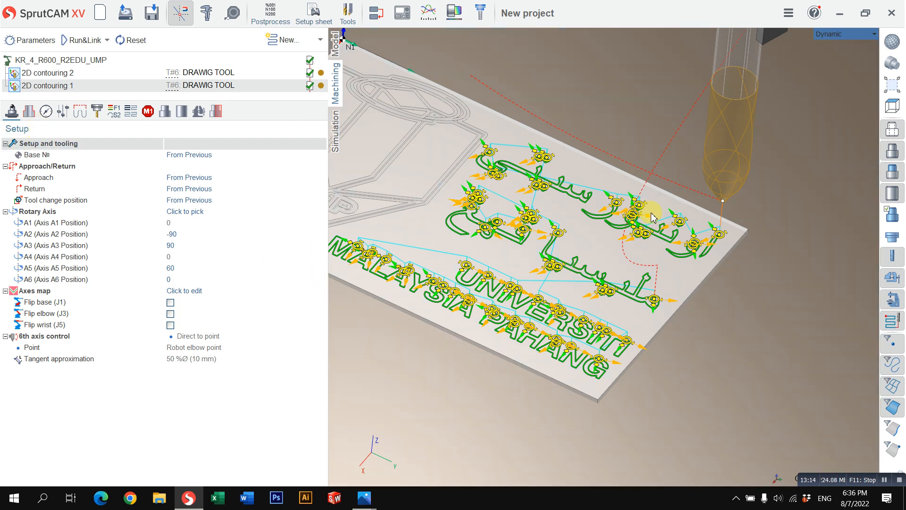
{"action": "left_click", "coordinate": [29, 111]}
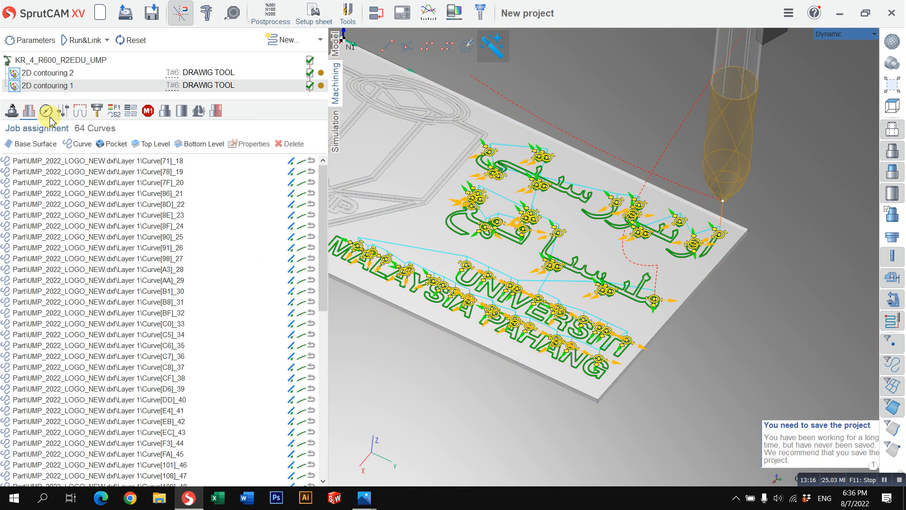
{"action": "left_click", "coordinate": [46, 114]}
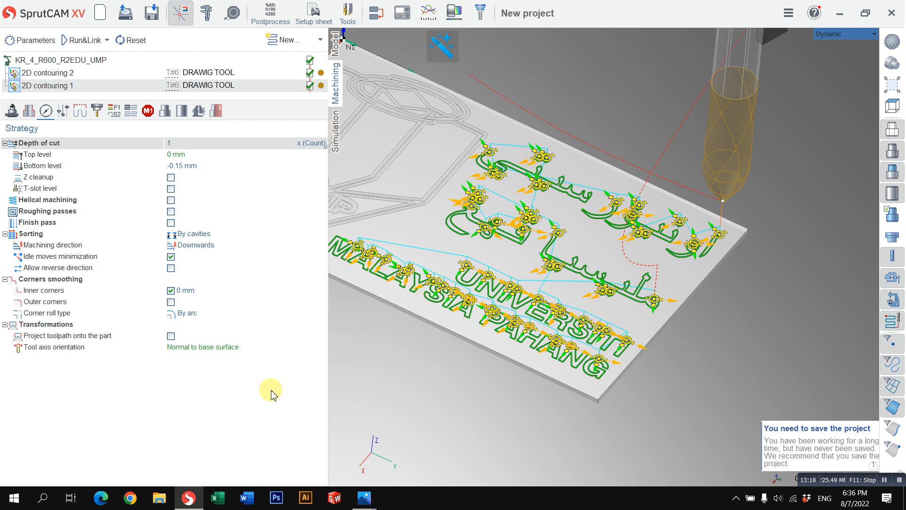
{"action": "left_click", "coordinate": [192, 252]}
{"action": "left_click", "coordinate": [192, 252]}
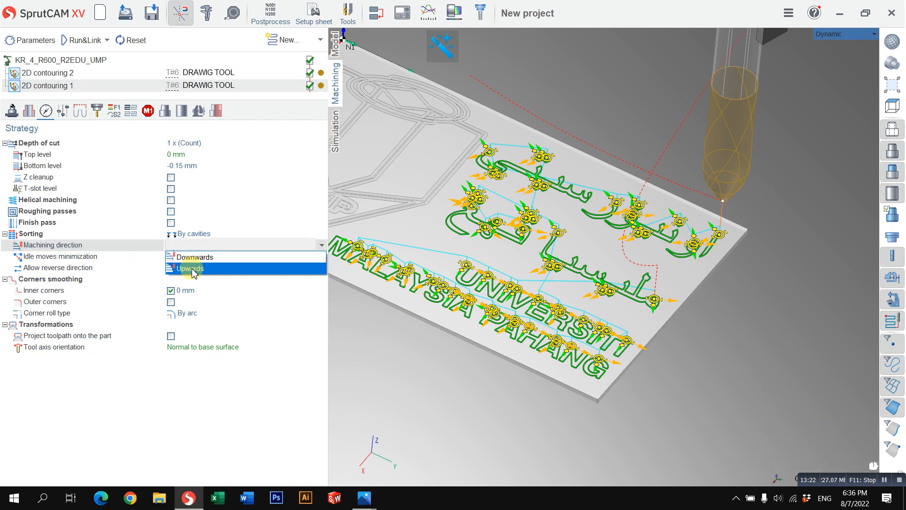
{"action": "left_click", "coordinate": [203, 256]}
{"action": "left_click", "coordinate": [85, 41]}
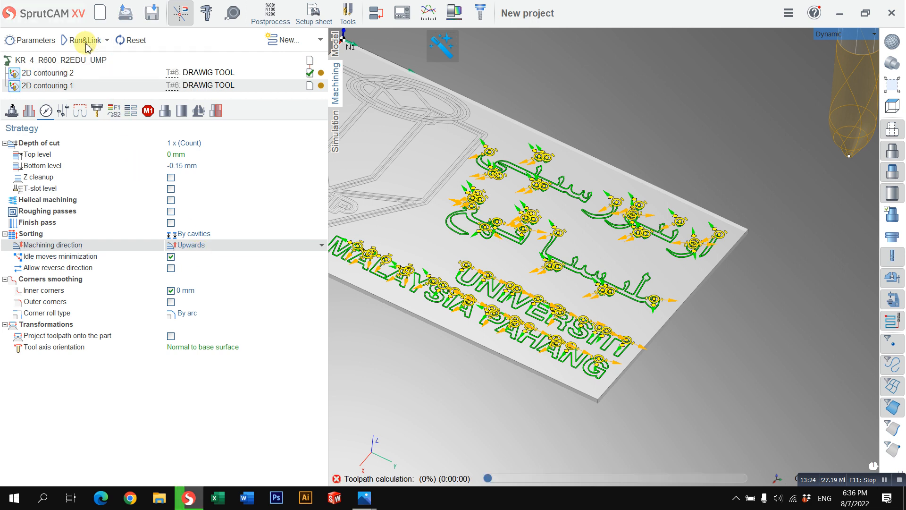
Reset the simulated workpiece, run a fast simulation up to 2D contouring 1, and inspect the plate.
{"action": "left_click", "coordinate": [335, 132]}
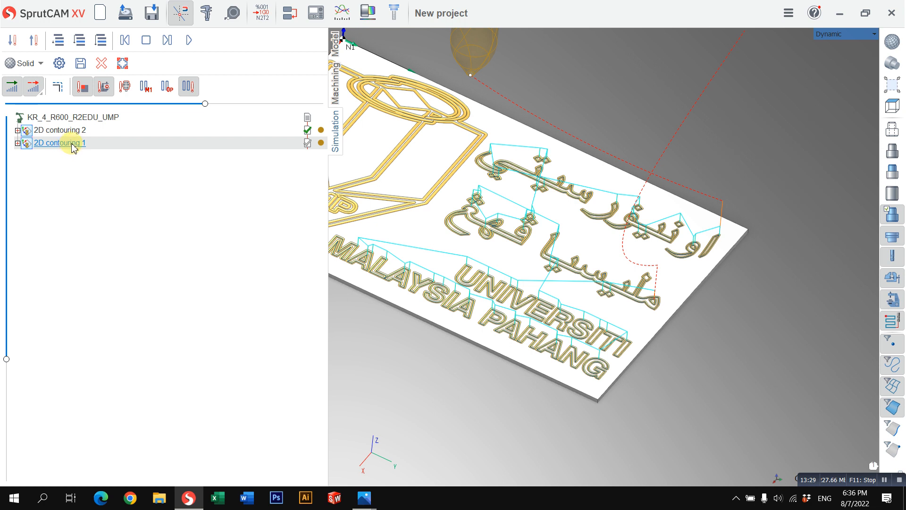
{"action": "left_click", "coordinate": [102, 63]}
{"action": "scroll", "coordinate": [488, 180], "scroll_direction": "down", "scroll_amount": 4}
{"action": "scroll", "coordinate": [429, 143], "scroll_direction": "up", "scroll_amount": 3}
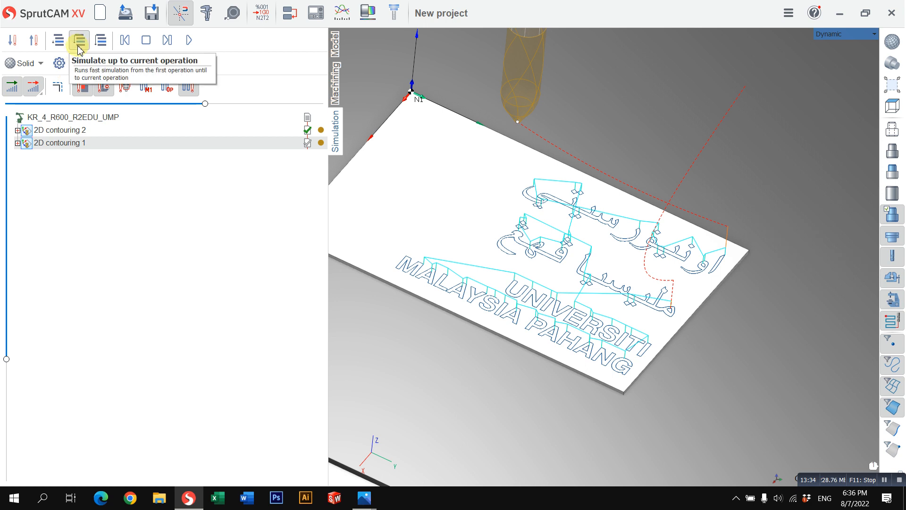
{"action": "left_click", "coordinate": [81, 46]}
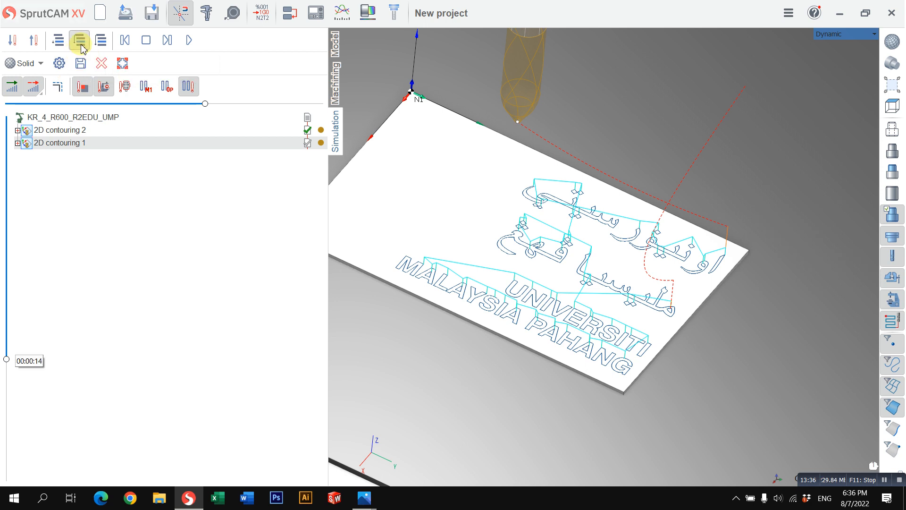
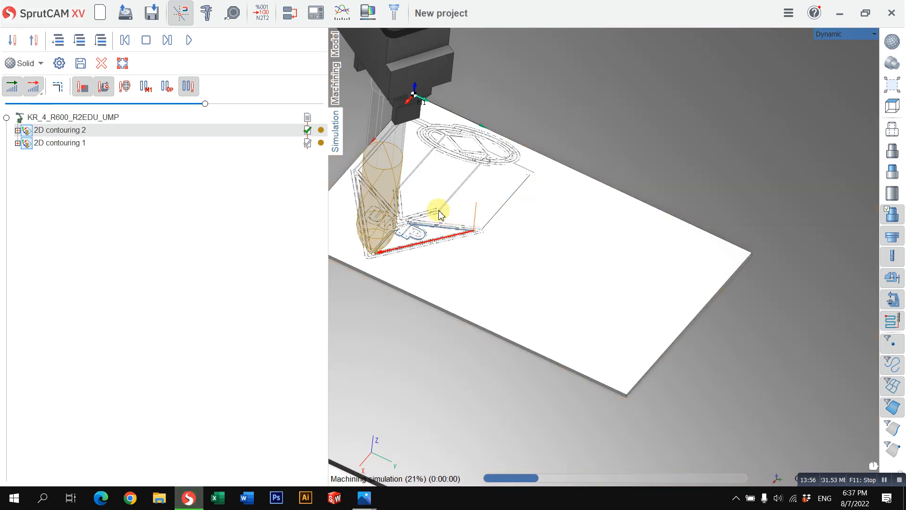
{"action": "scroll", "coordinate": [439, 215], "scroll_direction": "up", "scroll_amount": 1}
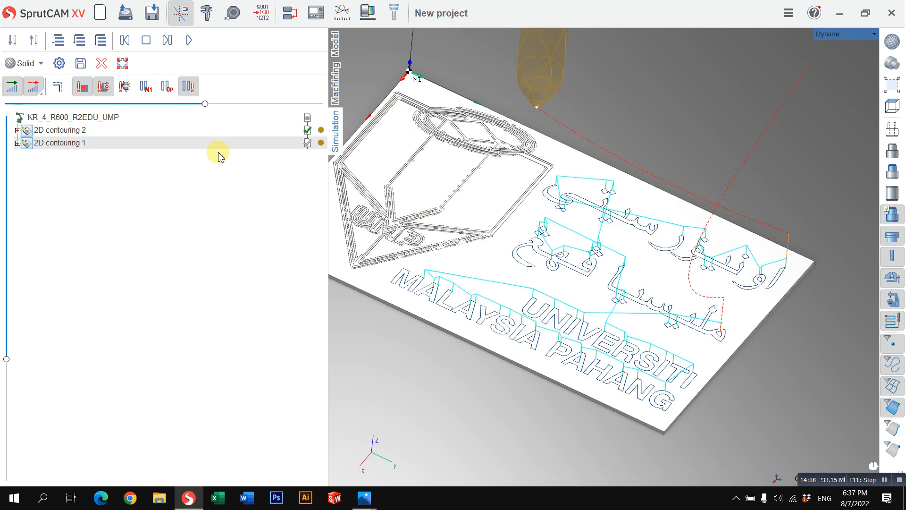
{"action": "scroll", "coordinate": [540, 186], "scroll_direction": "down", "scroll_amount": 1}
{"action": "scroll", "coordinate": [412, 168], "scroll_direction": "up", "scroll_amount": 1}
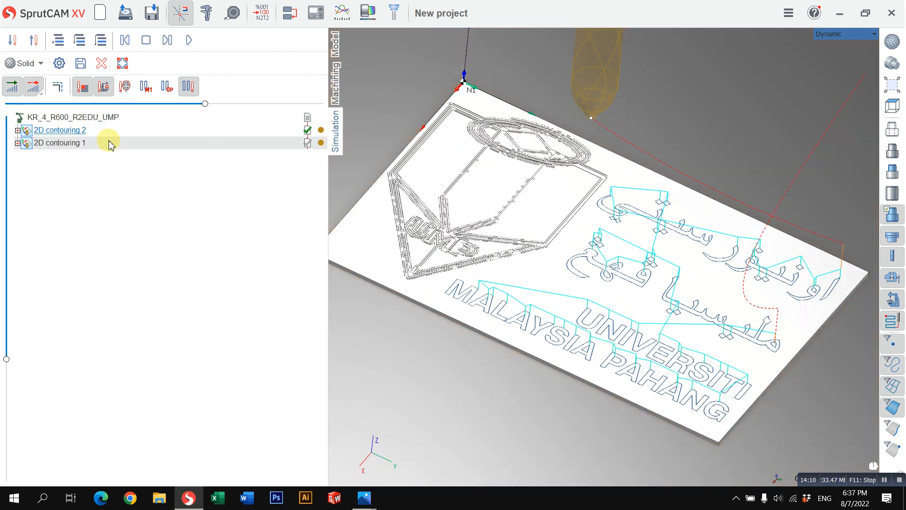
Switch the workpiece simulation type from Solid to Voxel 5D.
{"action": "left_click", "coordinate": [26, 63]}
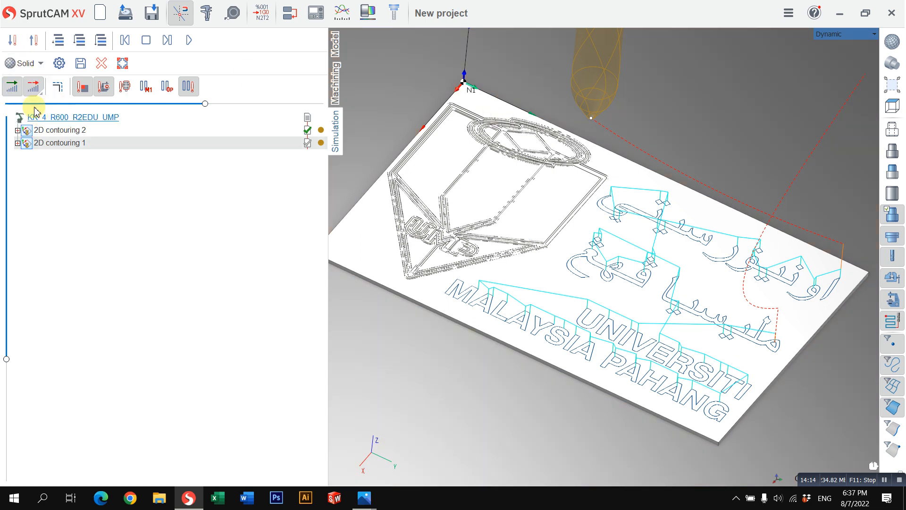
{"action": "left_click", "coordinate": [41, 66]}
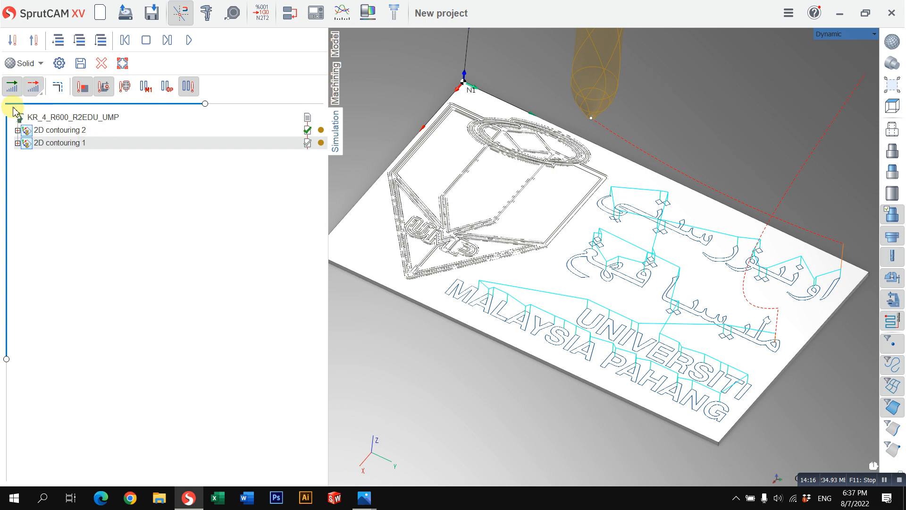
{"action": "left_click", "coordinate": [42, 66]}
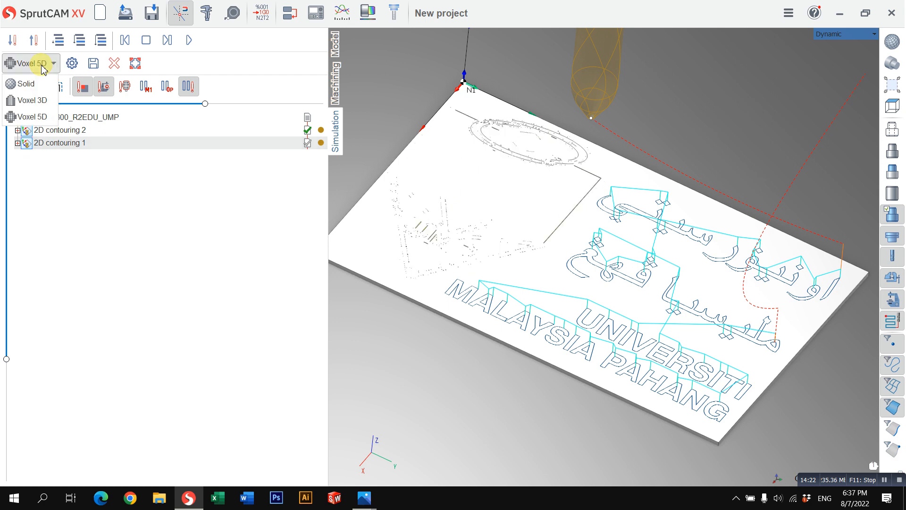
{"action": "left_click", "coordinate": [30, 122]}
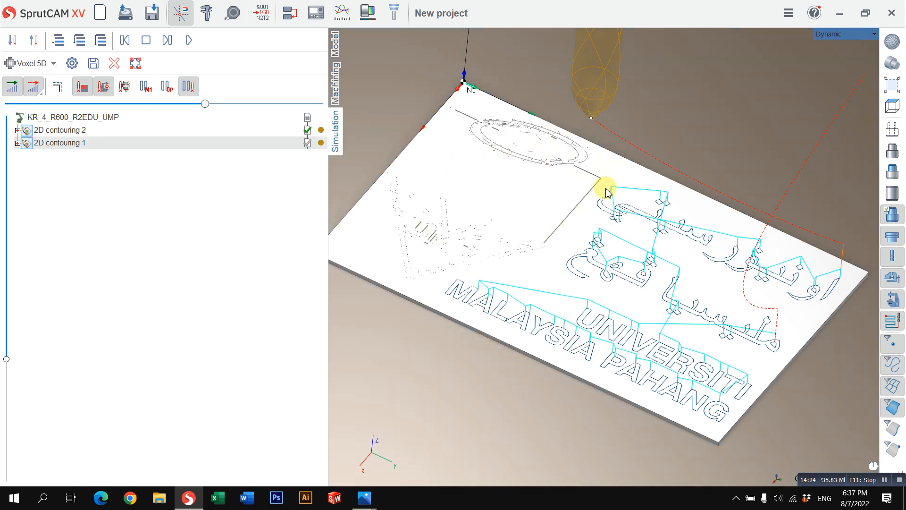
Run the simulation of 2D contouring 1 at a higher speed until all the lettering is drawn.
{"action": "scroll", "coordinate": [602, 241], "scroll_direction": "down", "scroll_amount": 1}
{"action": "scroll", "coordinate": [651, 253], "scroll_direction": "up", "scroll_amount": 1}
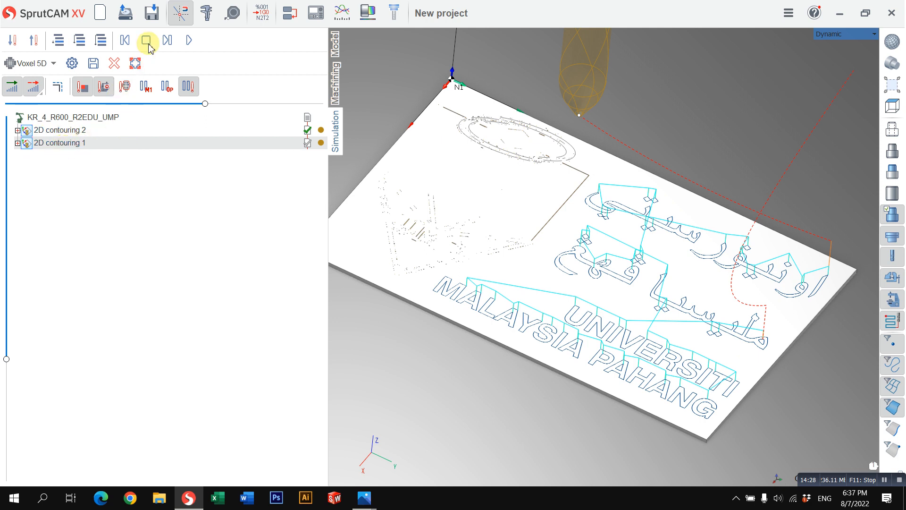
{"action": "left_click", "coordinate": [189, 40]}
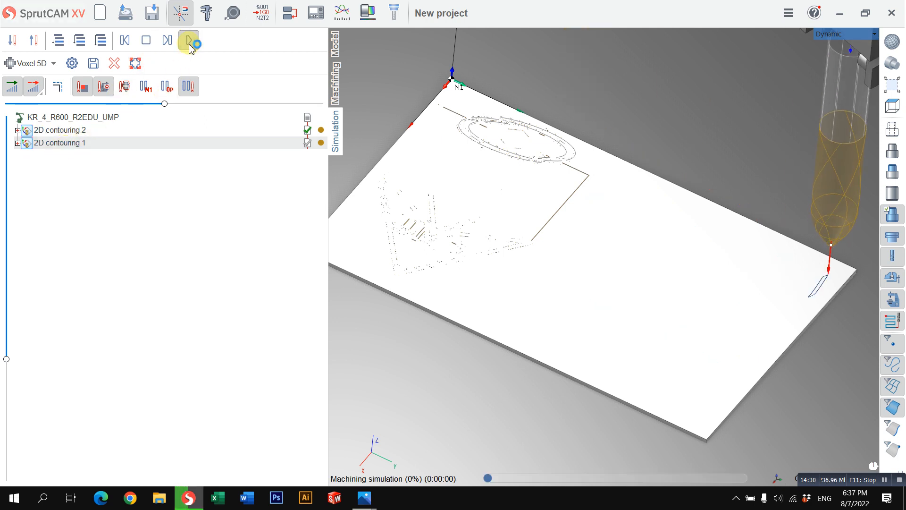
{"action": "left_click_drag", "start_coordinate": [165, 104], "coordinate": [242, 121]}
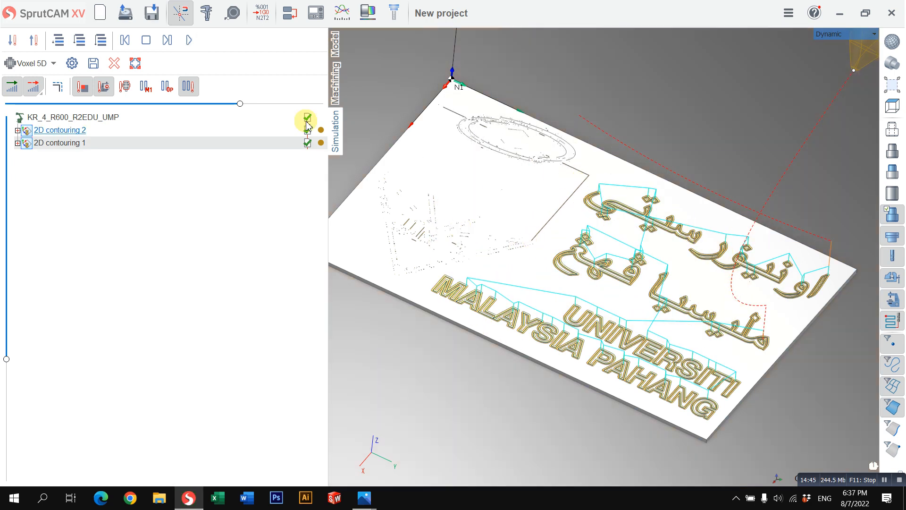
Turn off idle moves minimization for 2D contouring 1, recalculate the toolpath and simulate the lettering.
{"action": "left_click", "coordinate": [336, 94]}
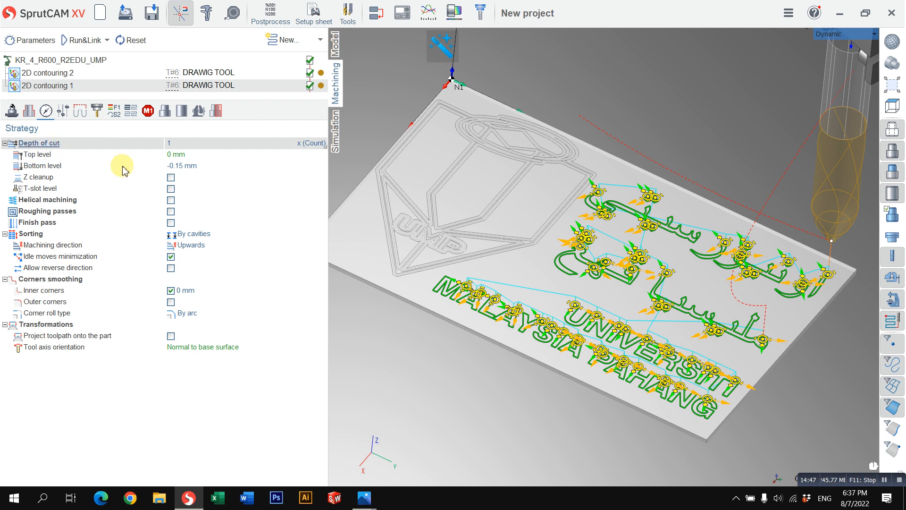
{"action": "left_click", "coordinate": [201, 245]}
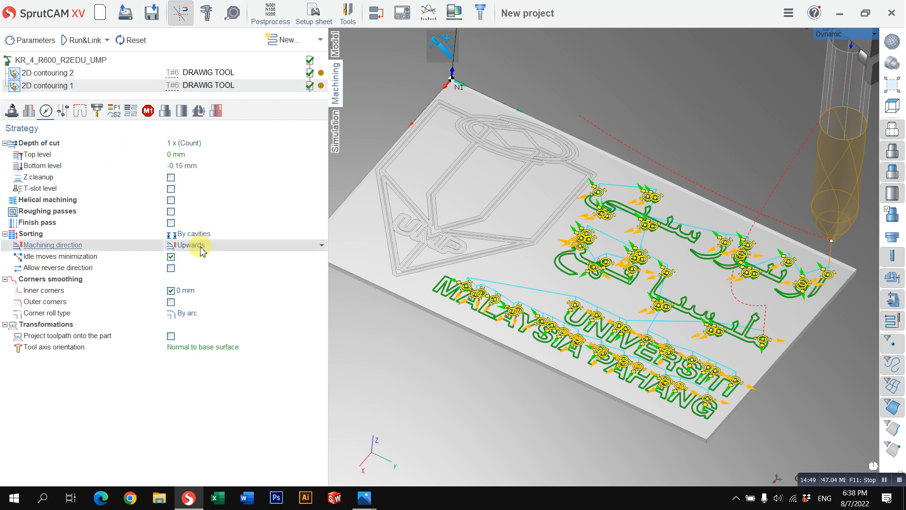
{"action": "left_click", "coordinate": [172, 258]}
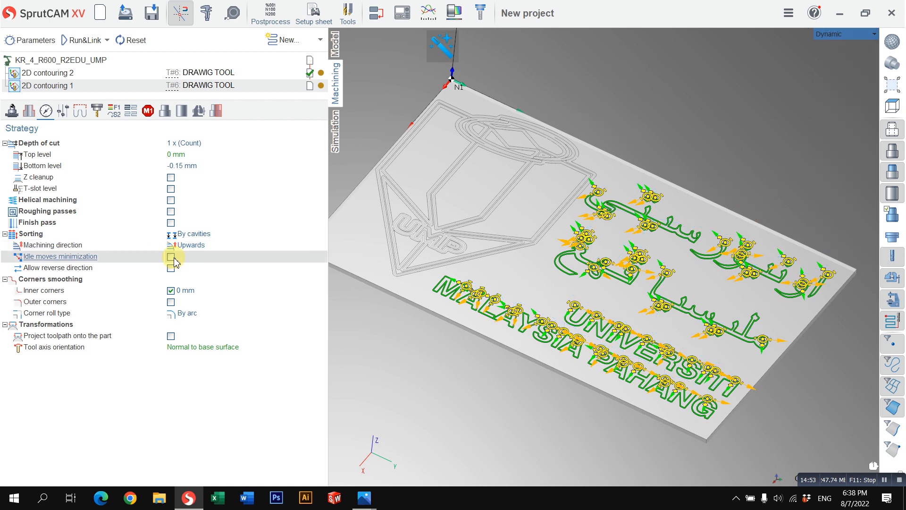
{"action": "left_click", "coordinate": [88, 44]}
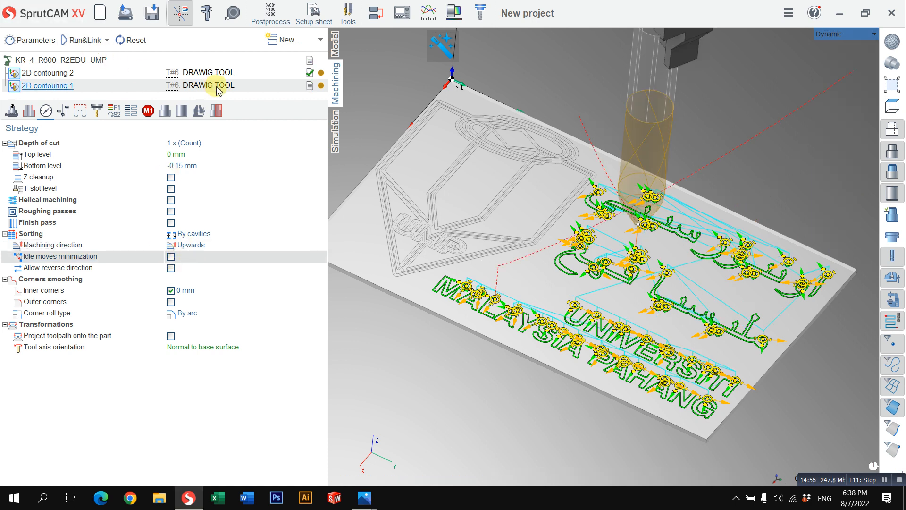
{"action": "left_click", "coordinate": [338, 127]}
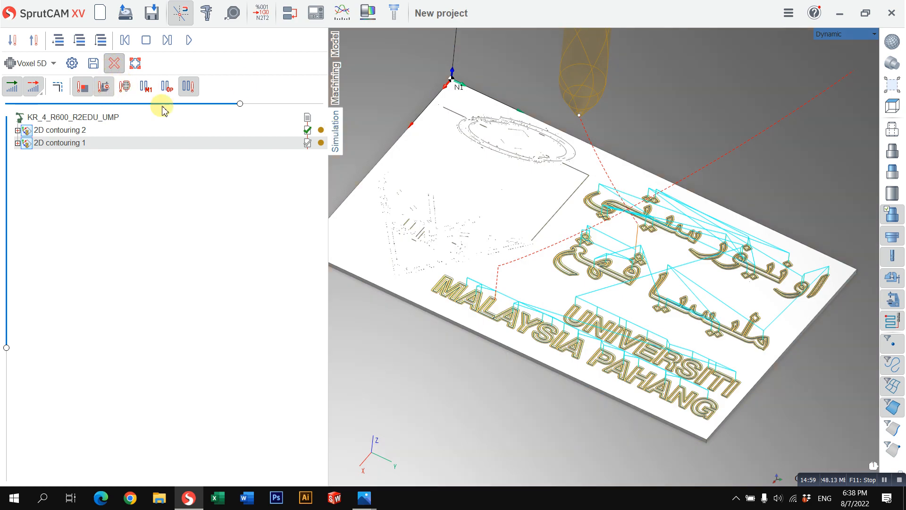
{"action": "left_click", "coordinate": [191, 41]}
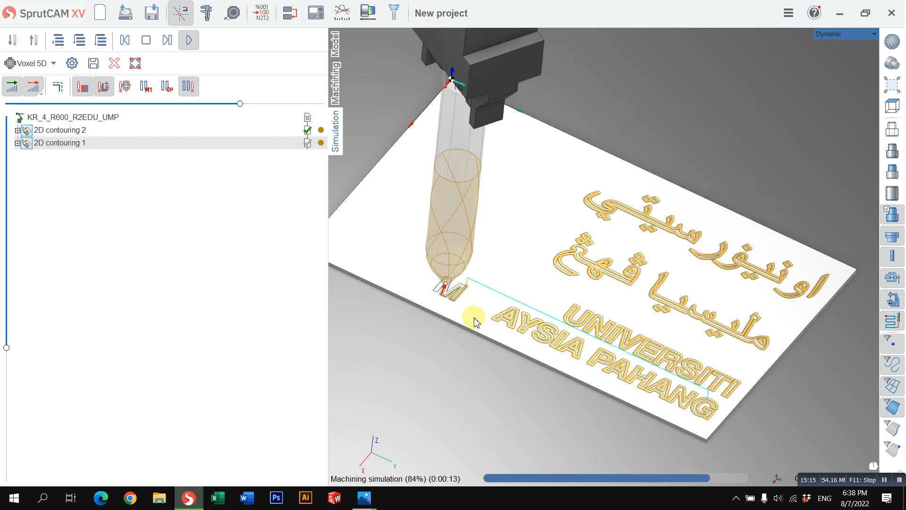
Turn idle moves minimization back on for 2D contouring 1, recalculate the toolpath and simulate the lettering again.
{"action": "left_click", "coordinate": [336, 82]}
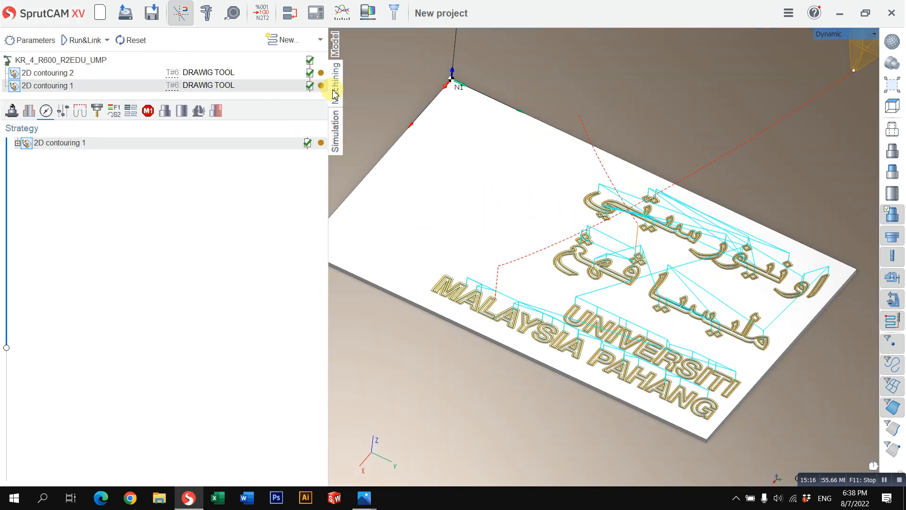
{"action": "left_click", "coordinate": [171, 258]}
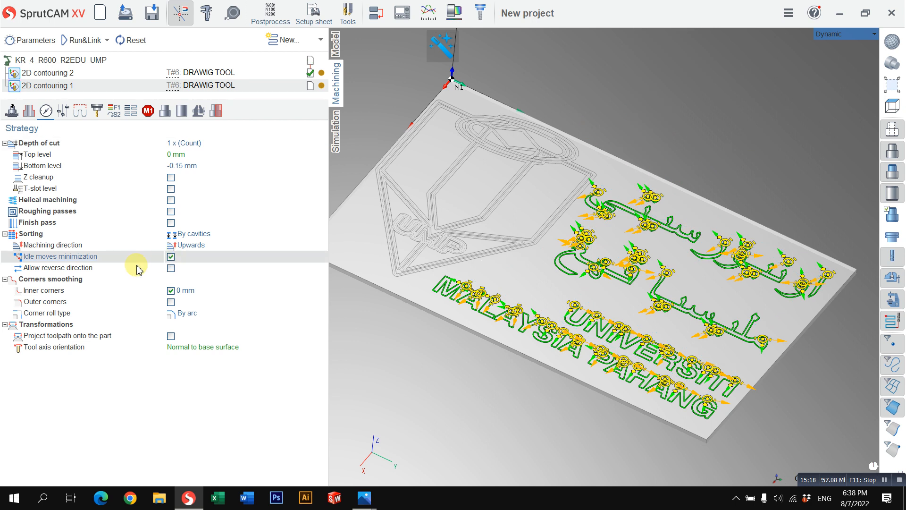
{"action": "left_click", "coordinate": [87, 41]}
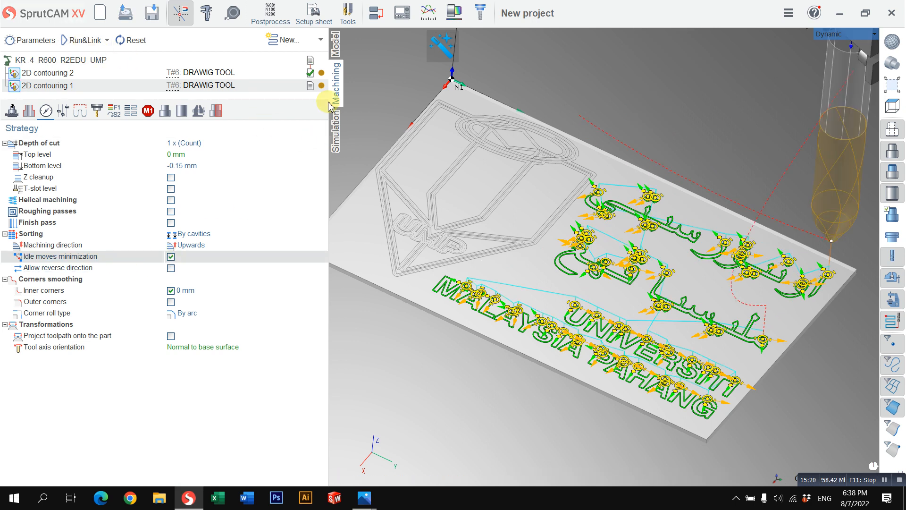
{"action": "left_click", "coordinate": [335, 122]}
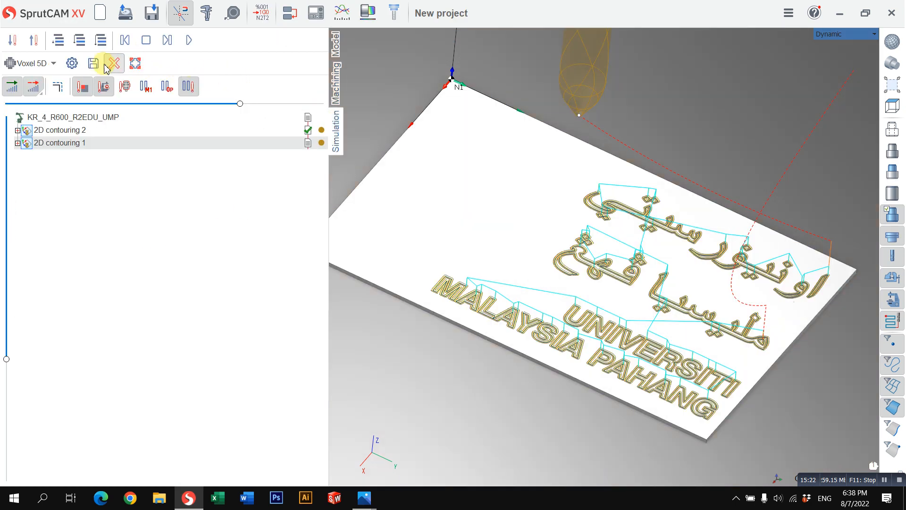
{"action": "left_click", "coordinate": [188, 41]}
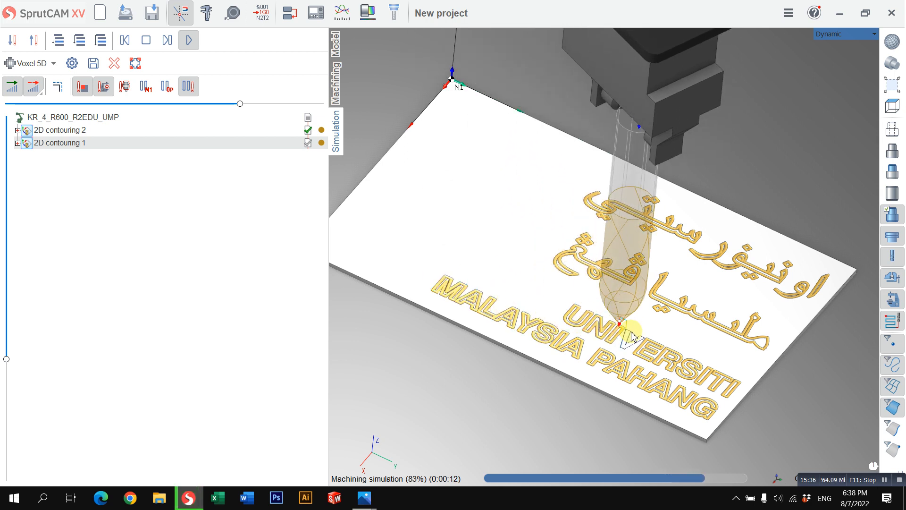
{"action": "scroll", "coordinate": [707, 272], "scroll_direction": "down", "scroll_amount": 3}
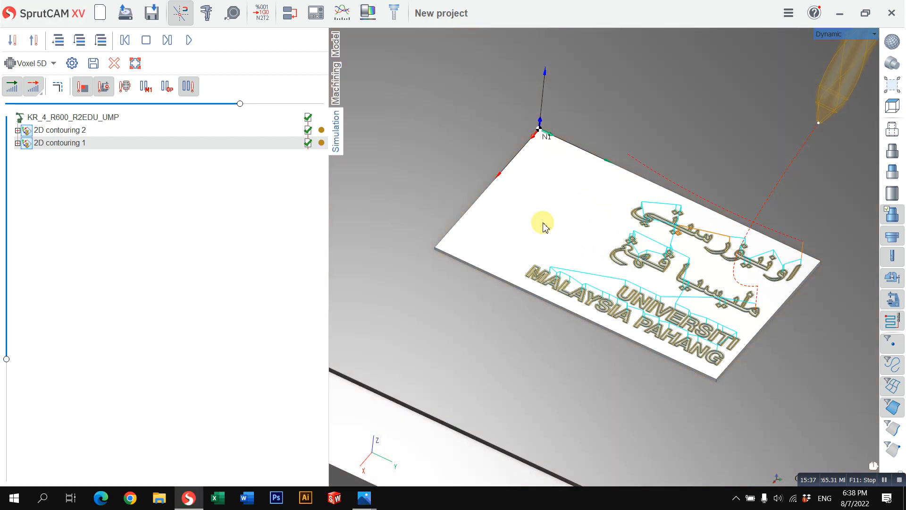
Start postprocessing of both contouring operations and choose the KUKA robot.sppx postprocessor.
{"action": "left_click", "coordinate": [336, 101]}
{"action": "scroll", "coordinate": [703, 196], "scroll_direction": "down", "scroll_amount": 5}
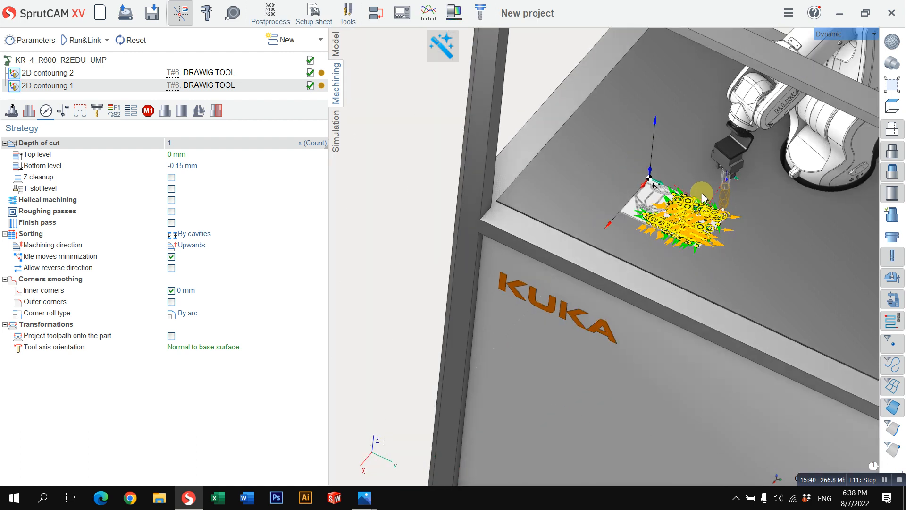
{"action": "scroll", "coordinate": [702, 198], "scroll_direction": "down", "scroll_amount": 4}
{"action": "middle_click_drag", "start_coordinate": [718, 180], "coordinate": [746, 146]}
{"action": "scroll", "coordinate": [748, 144], "scroll_direction": "up", "scroll_amount": 2}
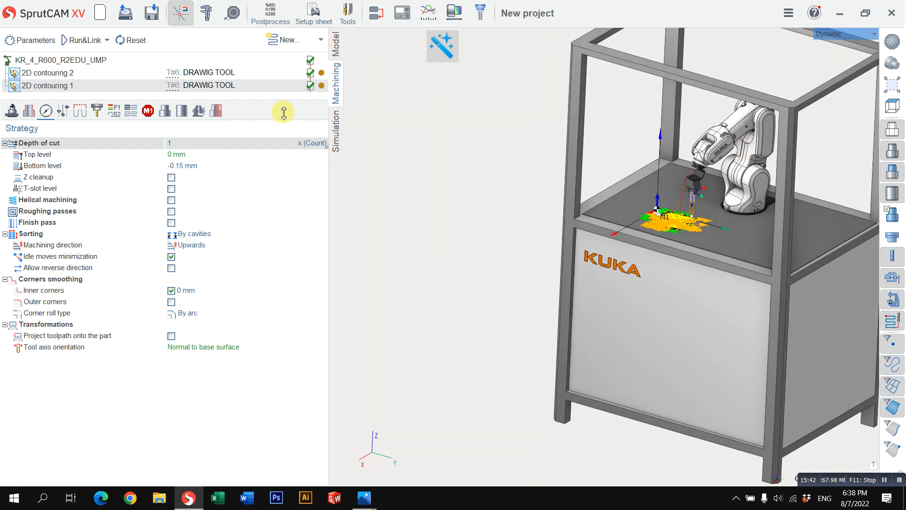
{"action": "left_click", "coordinate": [270, 15]}
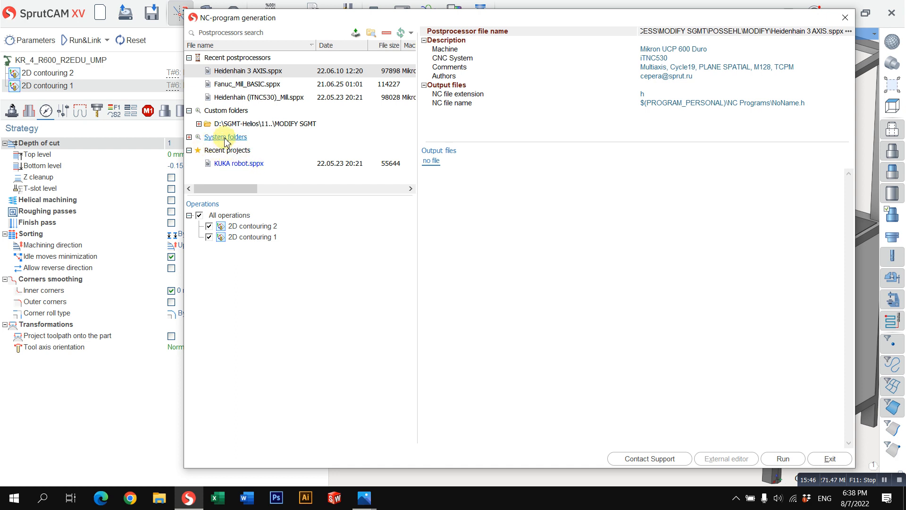
{"action": "left_click", "coordinate": [238, 164]}
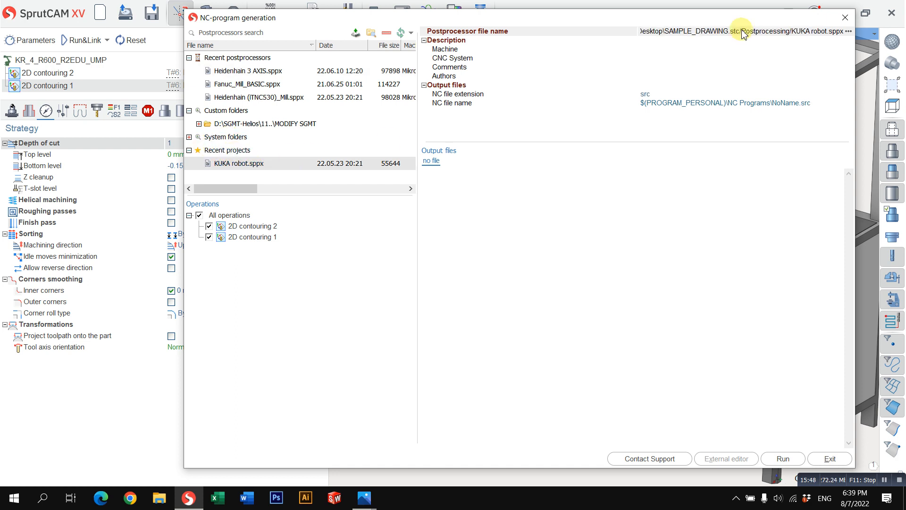
Set the output NC file to LOGO_DRAWING.src on the Desktop and generate the robot program.
{"action": "left_click", "coordinate": [774, 103]}
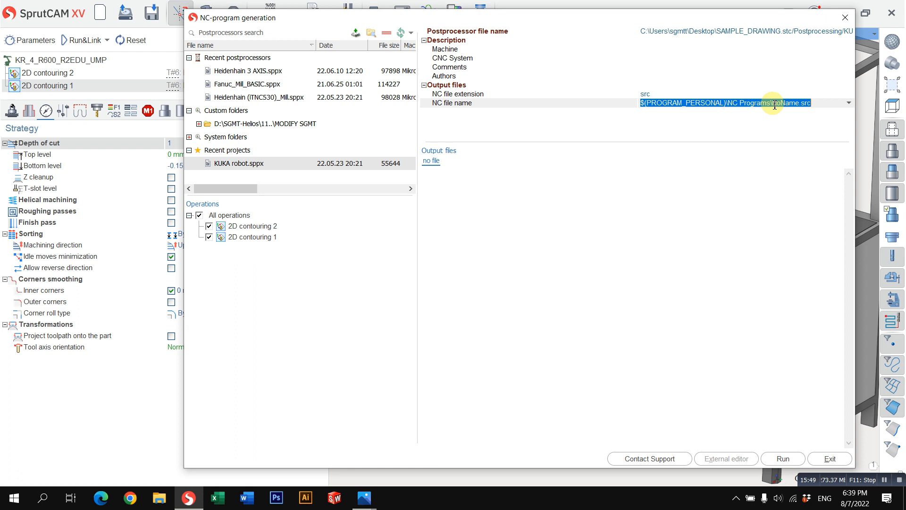
{"action": "left_click", "coordinate": [848, 105]}
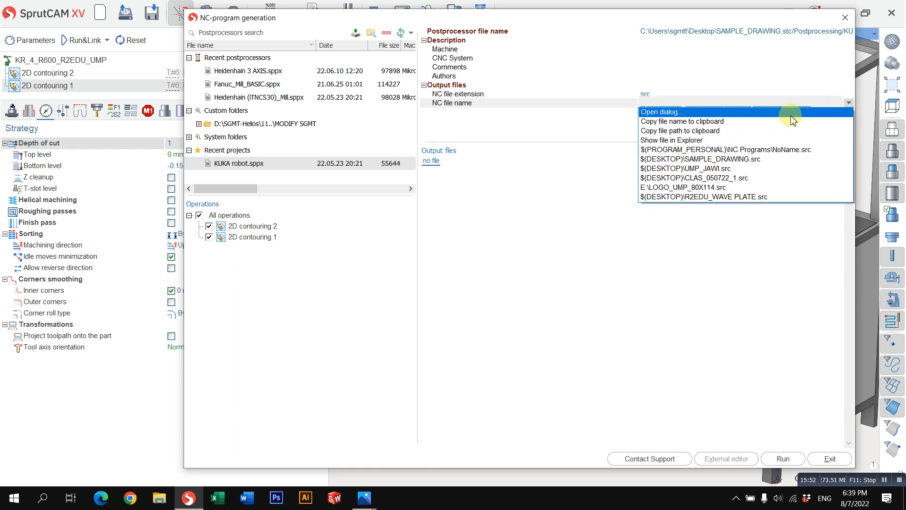
{"action": "left_click", "coordinate": [789, 115]}
{"action": "scroll", "coordinate": [257, 170], "scroll_direction": "up", "scroll_amount": 5}
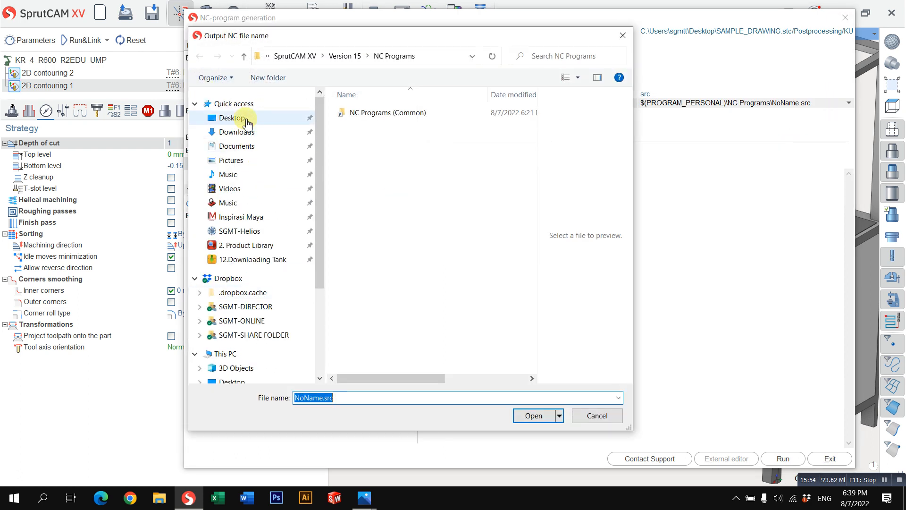
{"action": "left_click", "coordinate": [236, 117]}
{"action": "scroll", "coordinate": [478, 209], "scroll_direction": "down", "scroll_amount": 15}
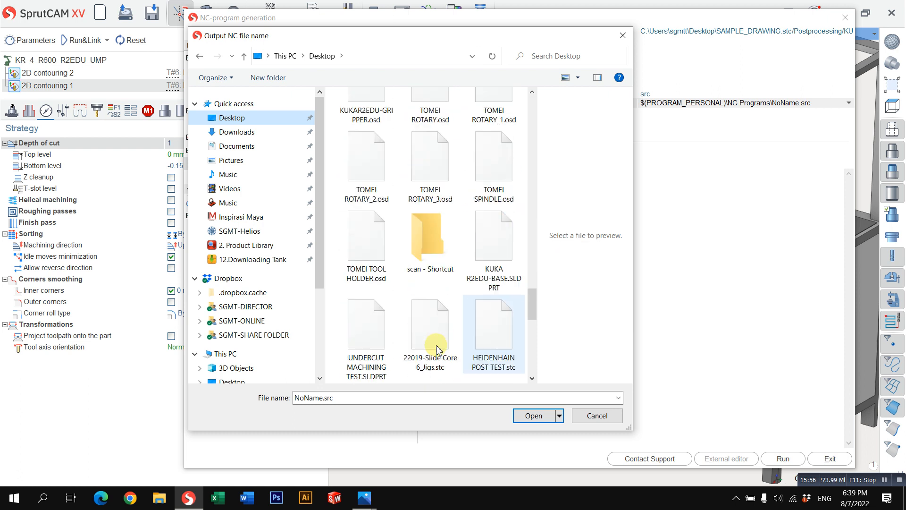
{"action": "left_click", "coordinate": [312, 398]}
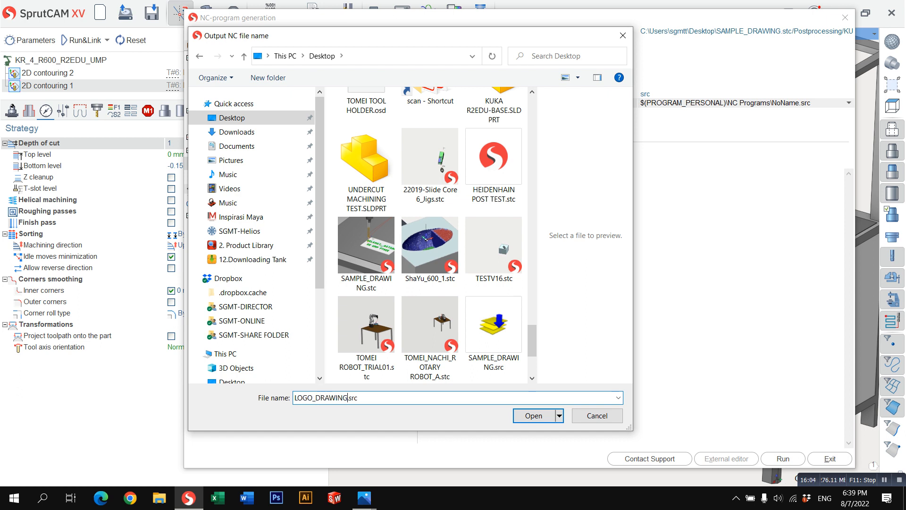
{"action": "left_click", "coordinate": [534, 415]}
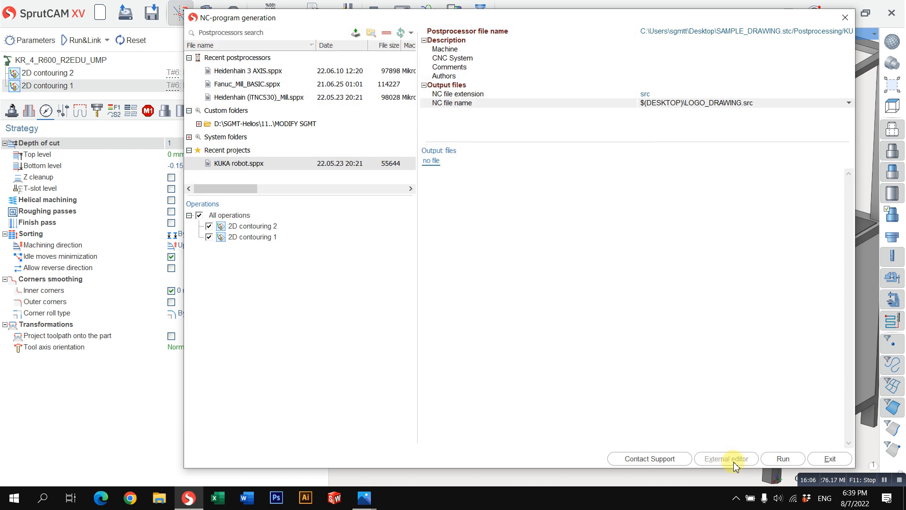
{"action": "left_click", "coordinate": [780, 458]}
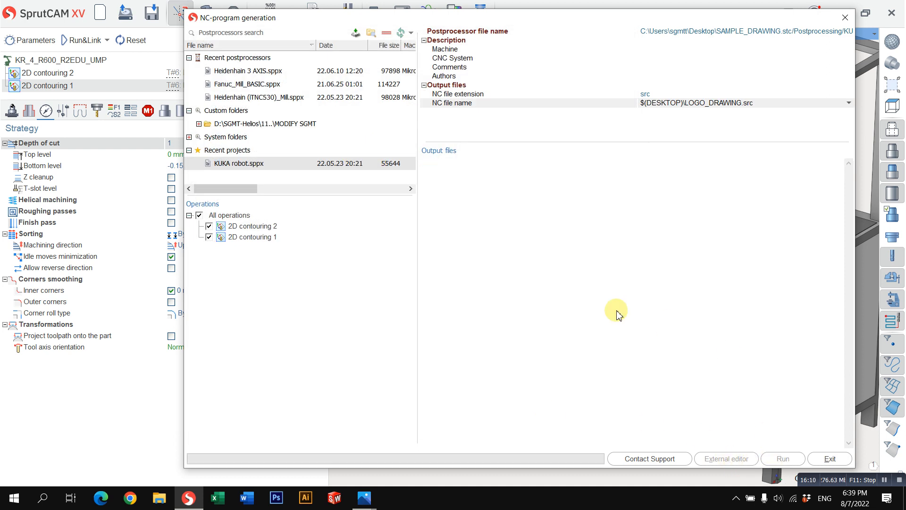
Examine the velocity settings and motion lines of the generated LOGO_DRAWING.src code, and close the NC-program generation window.
{"action": "scroll", "coordinate": [728, 346], "scroll_direction": "down", "scroll_amount": 15}
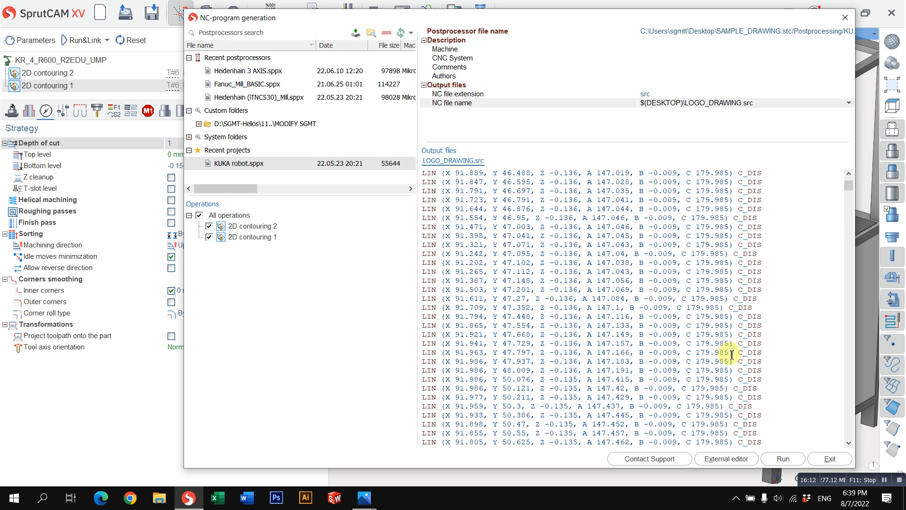
{"action": "scroll", "coordinate": [741, 353], "scroll_direction": "up", "scroll_amount": 15}
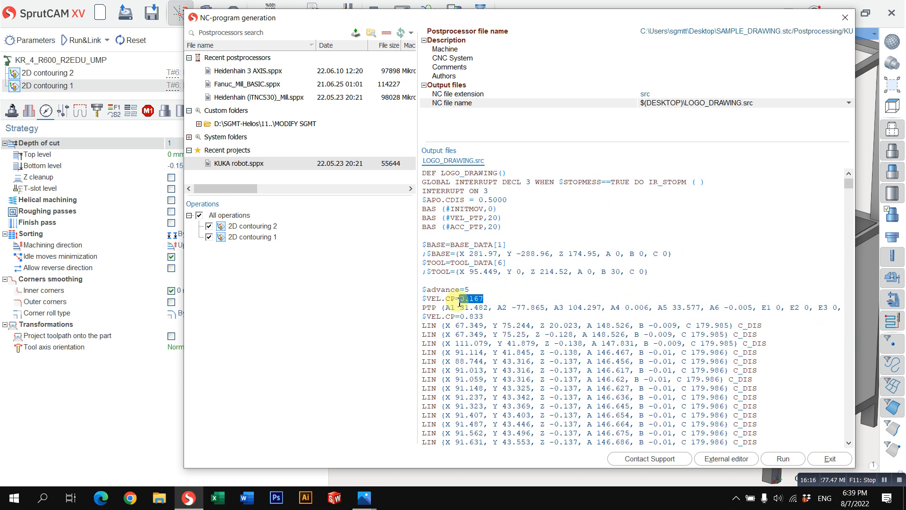
{"action": "left_click_drag", "start_coordinate": [460, 302], "coordinate": [454, 310]}
{"action": "left_click", "coordinate": [511, 233]}
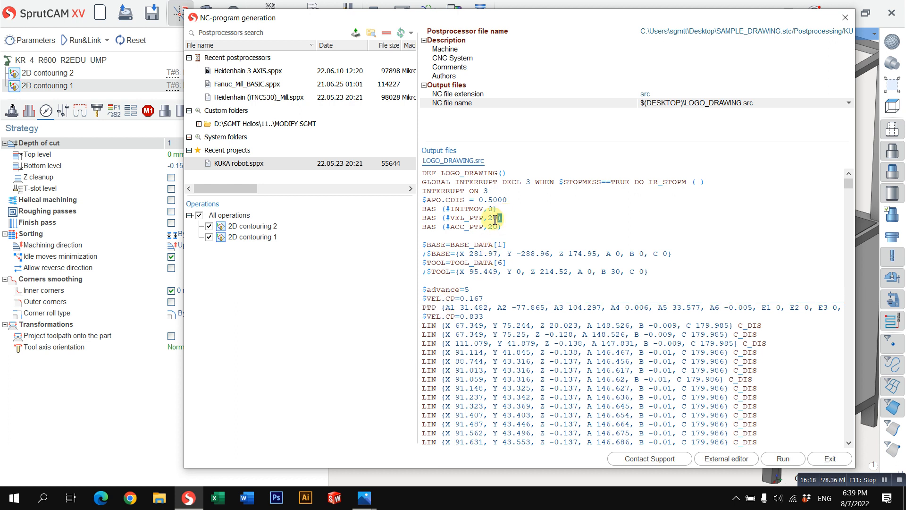
{"action": "left_click_drag", "start_coordinate": [495, 218], "coordinate": [460, 226]}
{"action": "scroll", "coordinate": [556, 283], "scroll_direction": "down", "scroll_amount": 9}
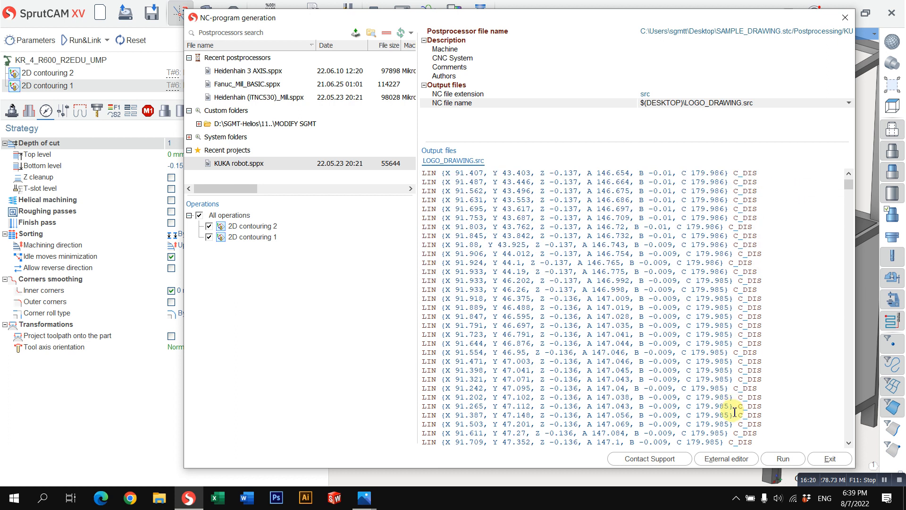
{"action": "scroll", "coordinate": [711, 364], "scroll_direction": "up", "scroll_amount": 9}
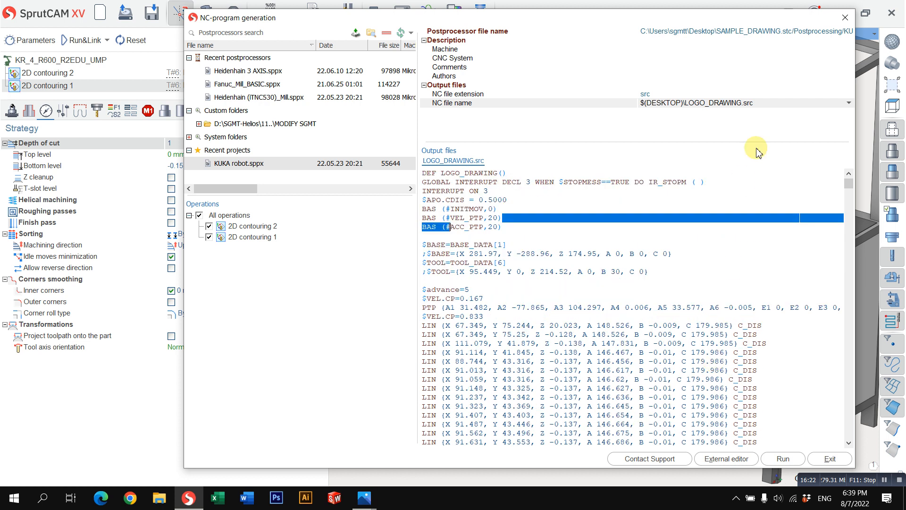
{"action": "left_click", "coordinate": [845, 17]}
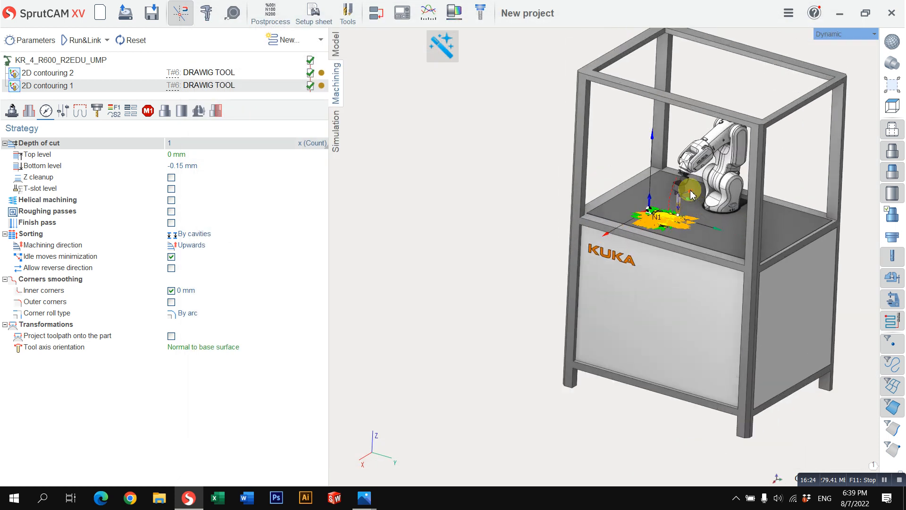
{"action": "scroll", "coordinate": [630, 238], "scroll_direction": "up", "scroll_amount": 3}
{"action": "scroll", "coordinate": [630, 238], "scroll_direction": "up", "scroll_amount": 5}
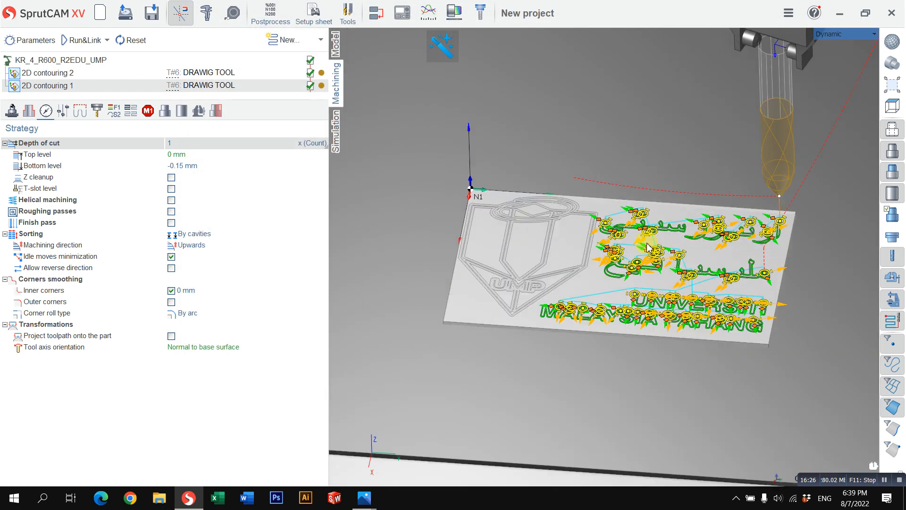
{"action": "scroll", "coordinate": [642, 242], "scroll_direction": "up", "scroll_amount": 2}
{"action": "middle_click_drag", "start_coordinate": [624, 250], "coordinate": [628, 290]}
{"action": "scroll", "coordinate": [626, 286], "scroll_direction": "down", "scroll_amount": 5}
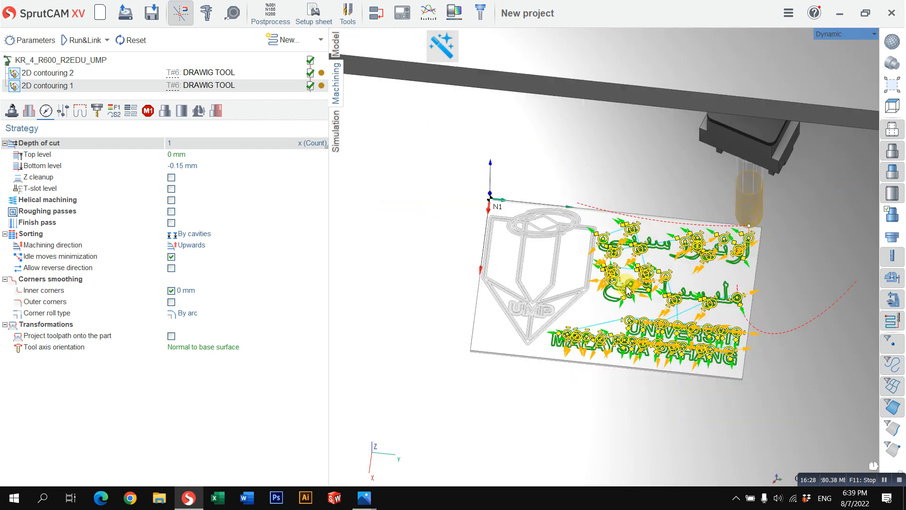
{"action": "scroll", "coordinate": [584, 218], "scroll_direction": "down", "scroll_amount": 3}
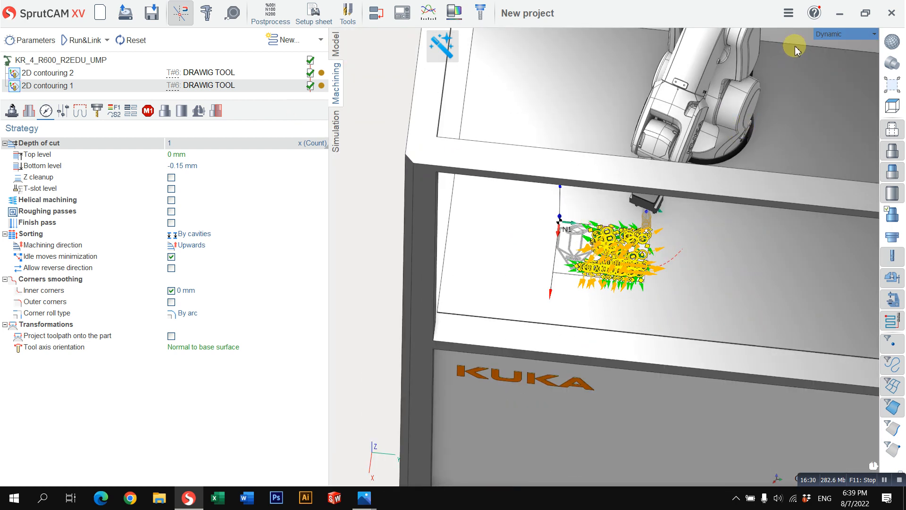